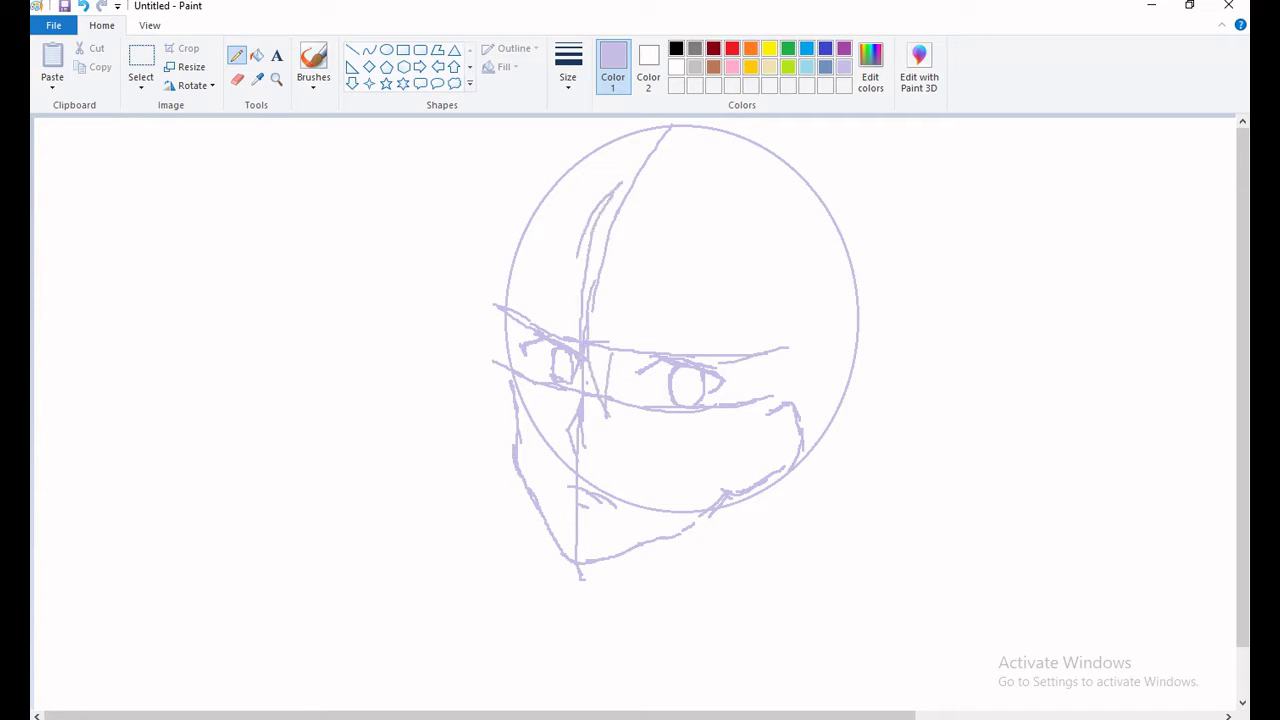
Sketch long, pointed lavender bangs across the forehead and over both eyes with the Pencil tool
mouse_move(632, 268)
left_mouse_down()
mouse_move(636, 350)
mouse_move(651, 308)
left_mouse_up()
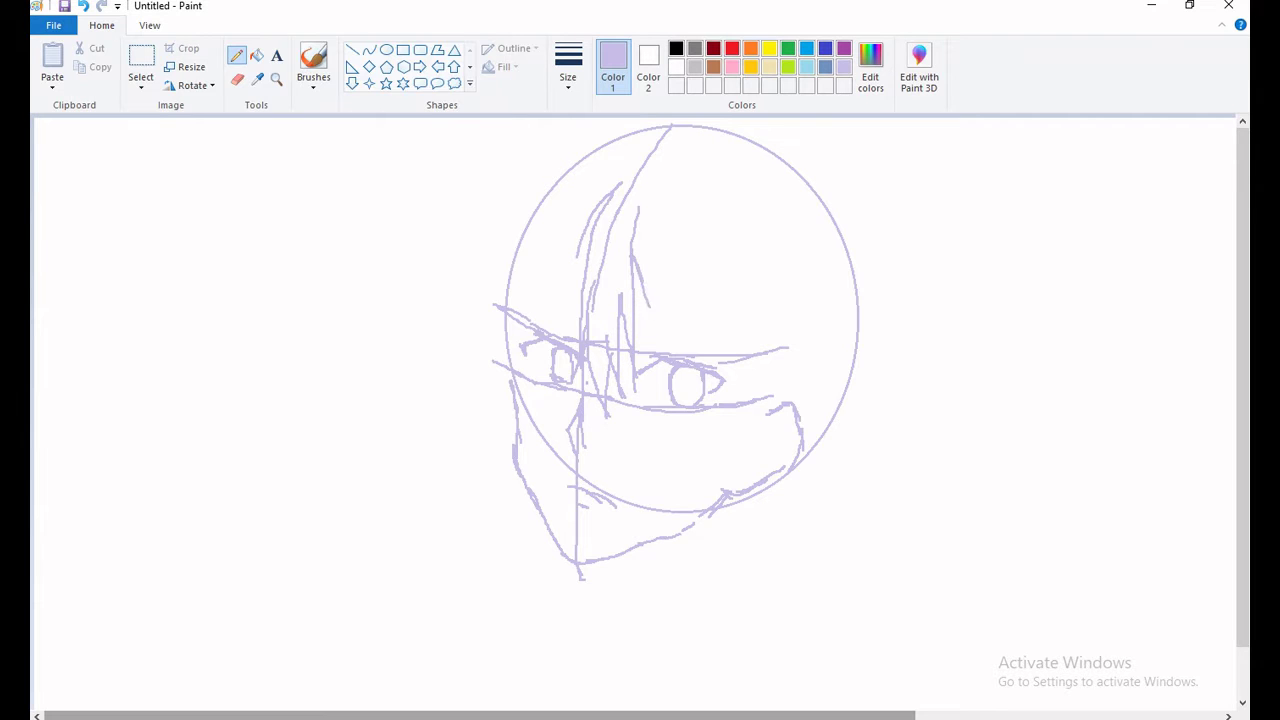
left_click_drag(742, 382, 722, 440)
left_click_drag(760, 284, 750, 400)
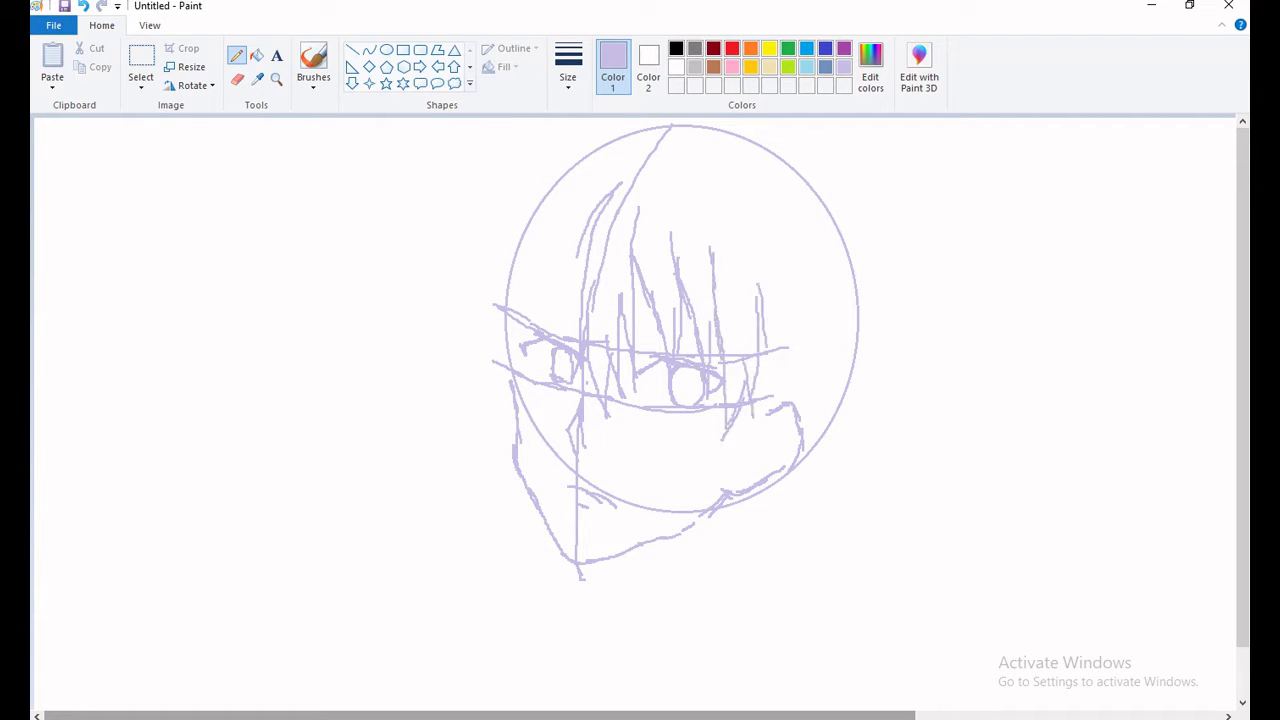
left_click_drag(783, 318, 770, 438)
left_click_drag(800, 362, 796, 428)
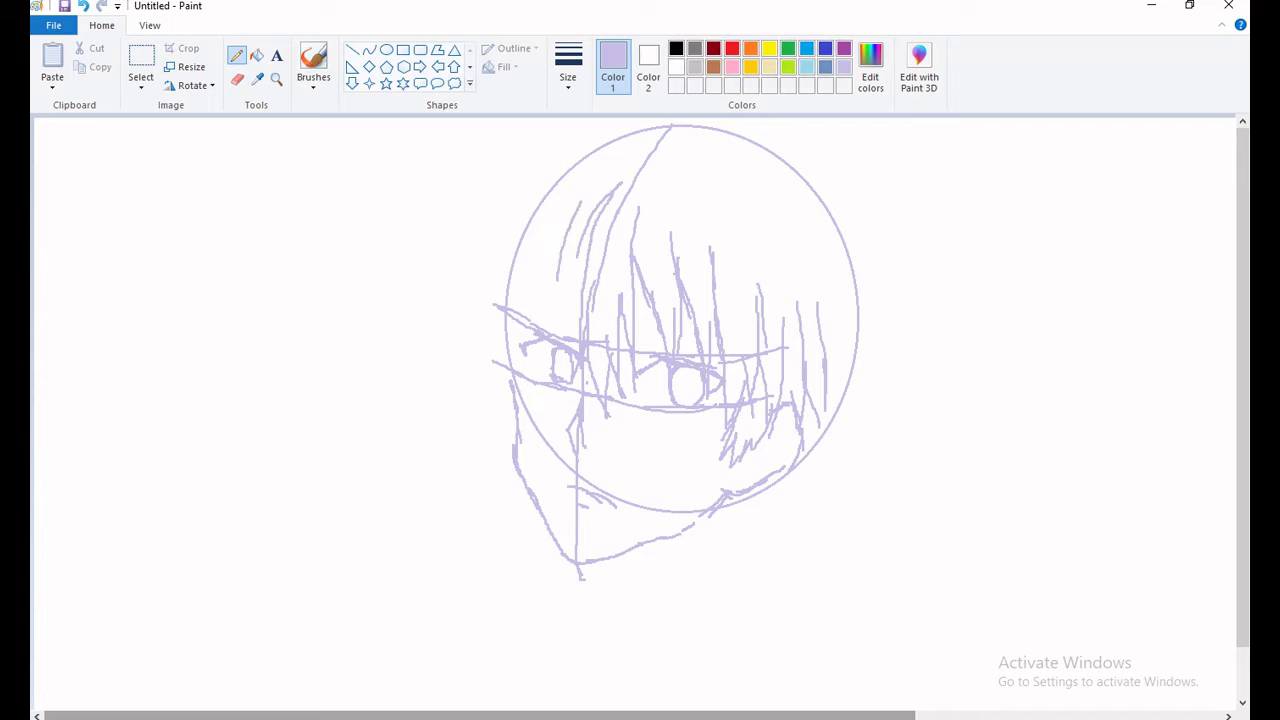
left_click_drag(563, 244, 562, 342)
left_click_drag(584, 278, 570, 336)
left_click_drag(554, 240, 536, 332)
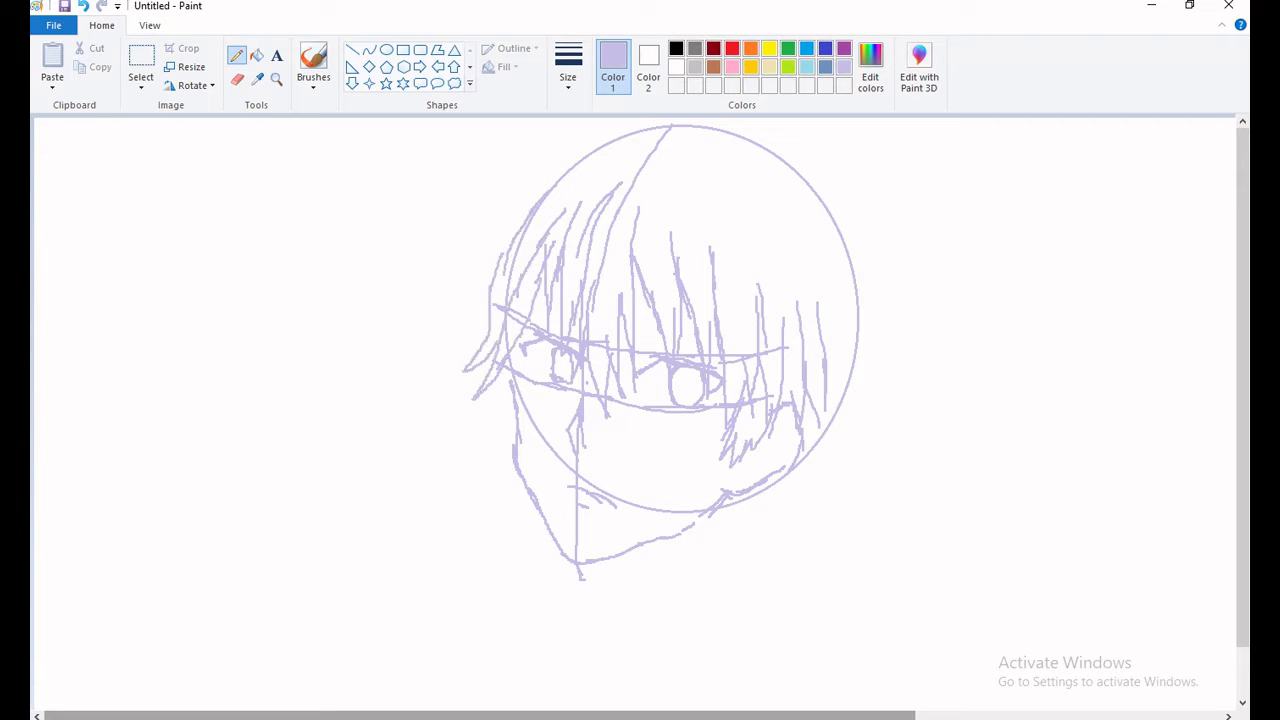
Sketch the outer hair contour around the head circle, with pointed tips flicking outward on both sides
left_click_drag(528, 184, 432, 294)
mouse_move(584, 150)
left_mouse_down()
mouse_move(852, 222)
mouse_move(906, 318)
left_mouse_up()
left_click_drag(872, 292, 934, 346)
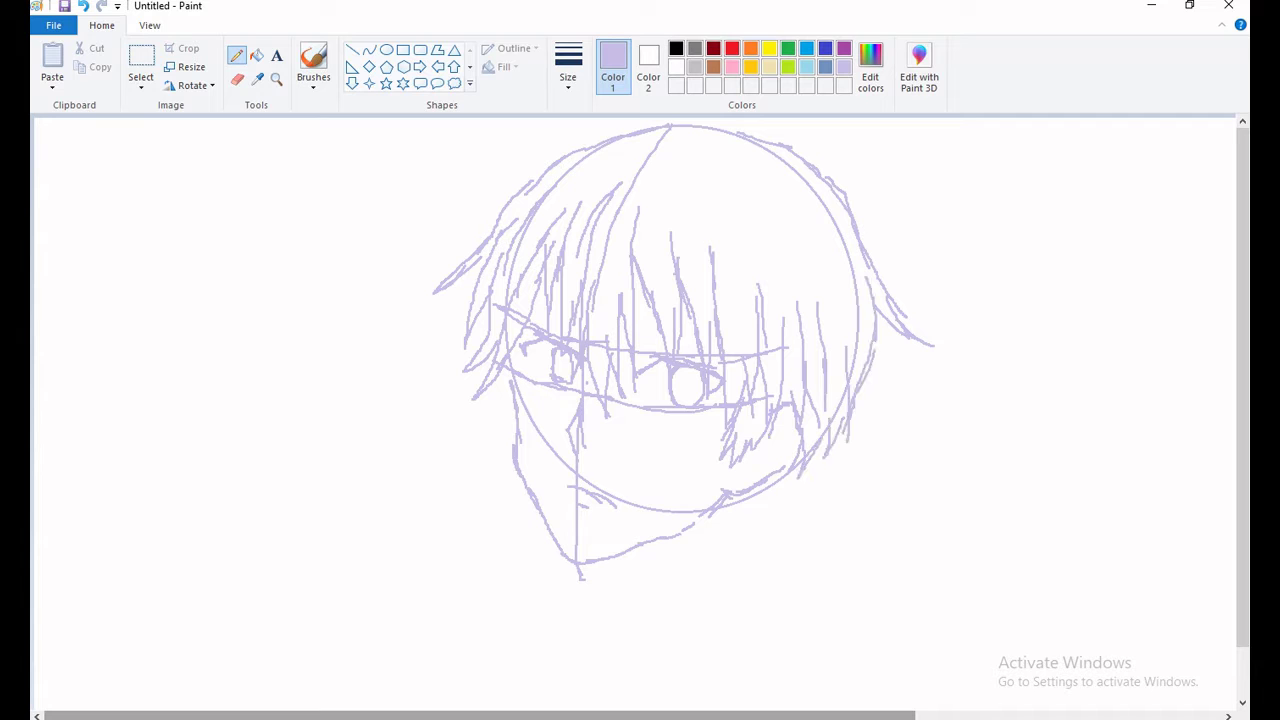
Sketch pointed nape hair and neck lines below the jaw, plus a flicked tuft on the upper left of the head
left_click_drag(736, 502, 732, 552)
left_click_drag(756, 524, 746, 578)
left_click_drag(796, 468, 762, 552)
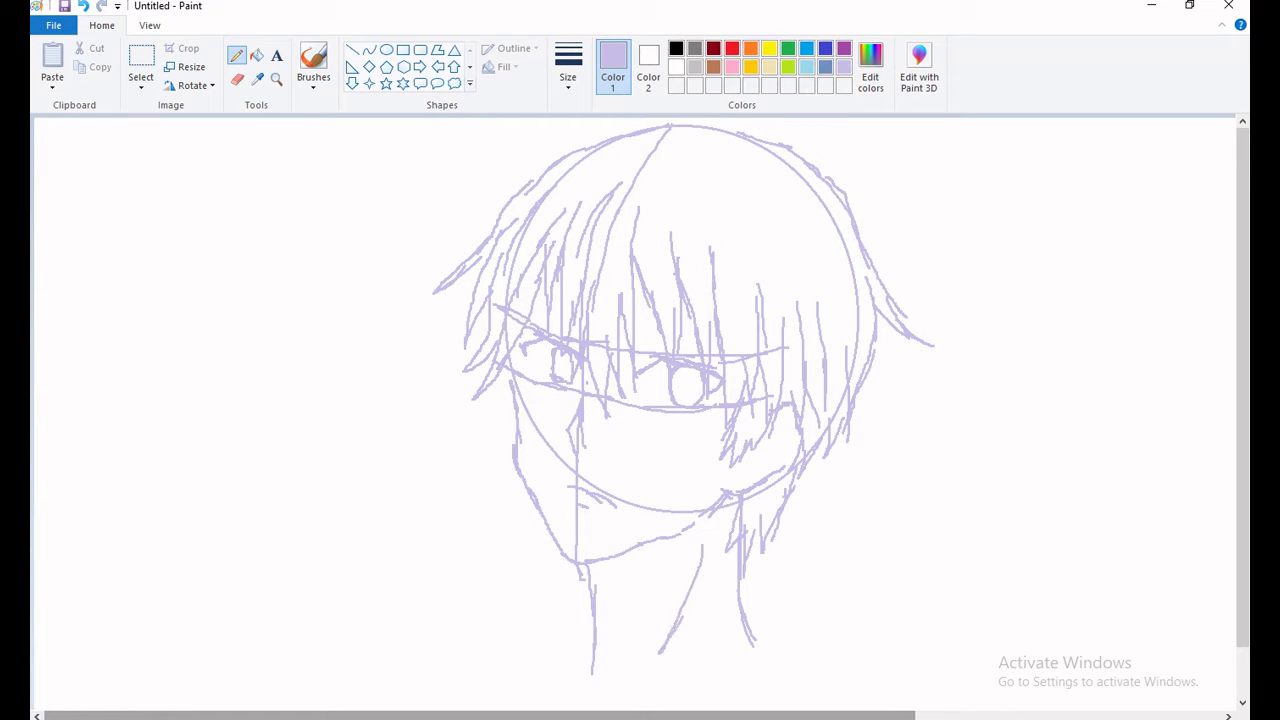
left_click_drag(474, 146, 632, 138)
Sketch an open shirt collar around the neck with a knotted tie beneath it
left_click(276, 78)
right_click(640, 400)
left_click(336, 318)
right_click(525, 417)
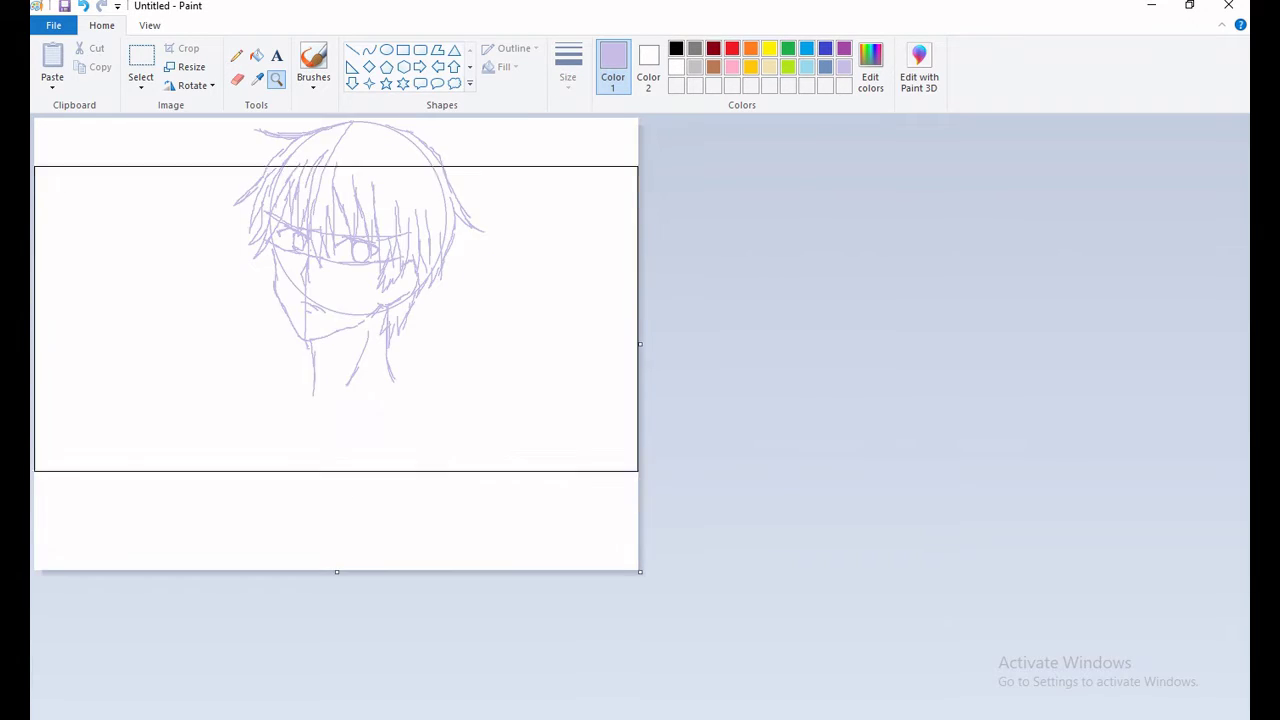
left_click(336, 318)
scroll(640, 400, "down", 2)
left_click_drag(748, 379, 766, 437)
left_click_drag(620, 414, 608, 471)
left_click_drag(625, 417, 643, 497)
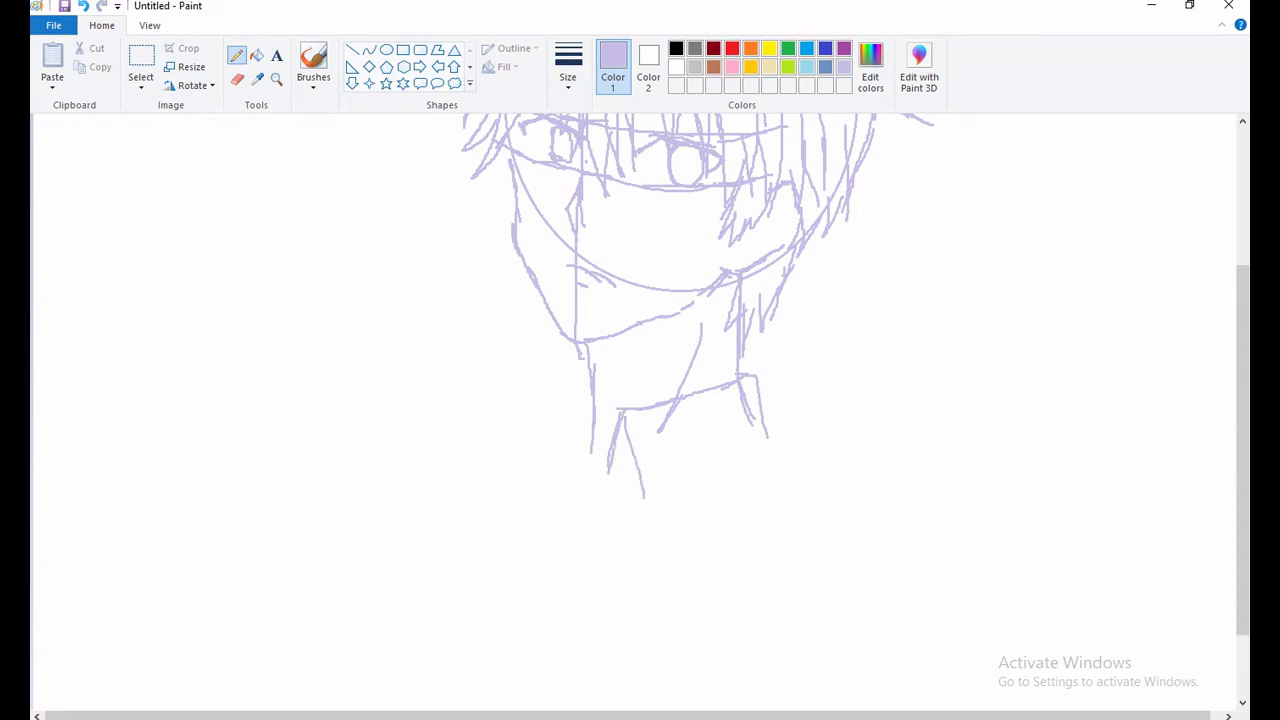
left_click_drag(586, 373, 516, 468)
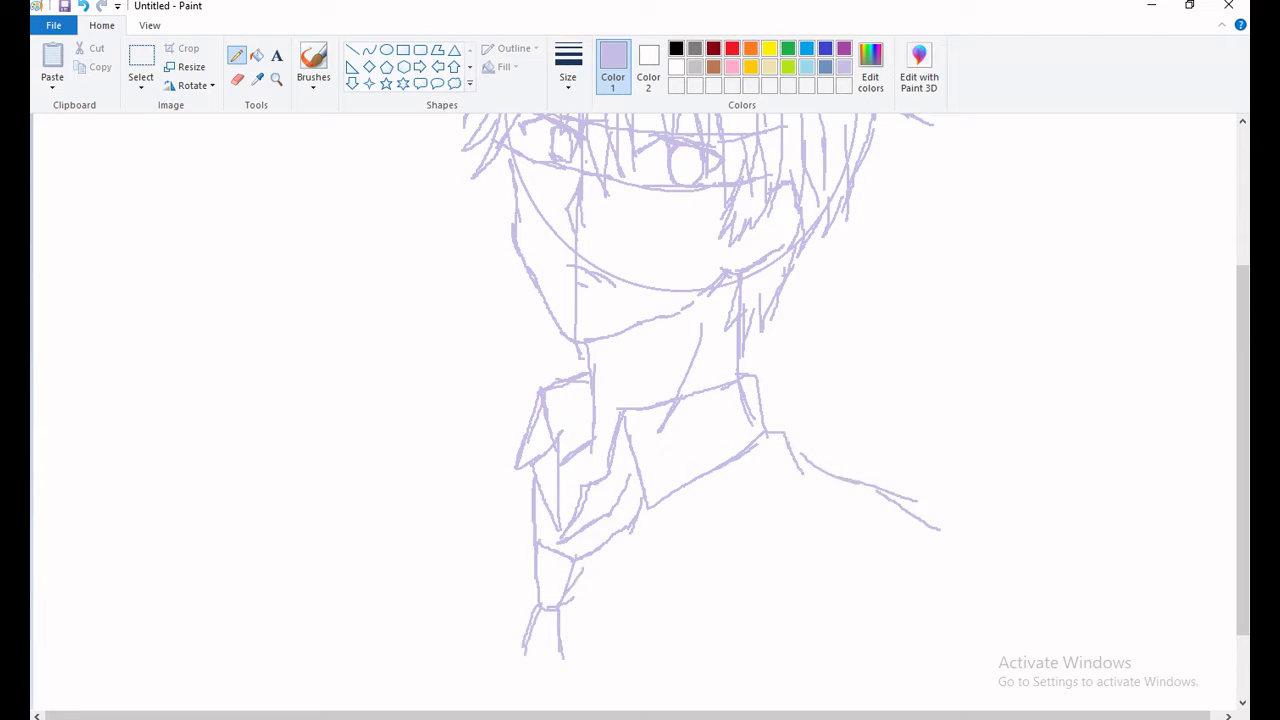
Sketch the shoulders and arm lines on both sides of the collar
mouse_move(918, 522)
left_mouse_down()
mouse_move(971, 547)
mouse_move(1055, 665)
left_mouse_up()
mouse_move(446, 433)
left_mouse_down()
mouse_move(377, 471)
mouse_move(318, 642)
left_mouse_up()
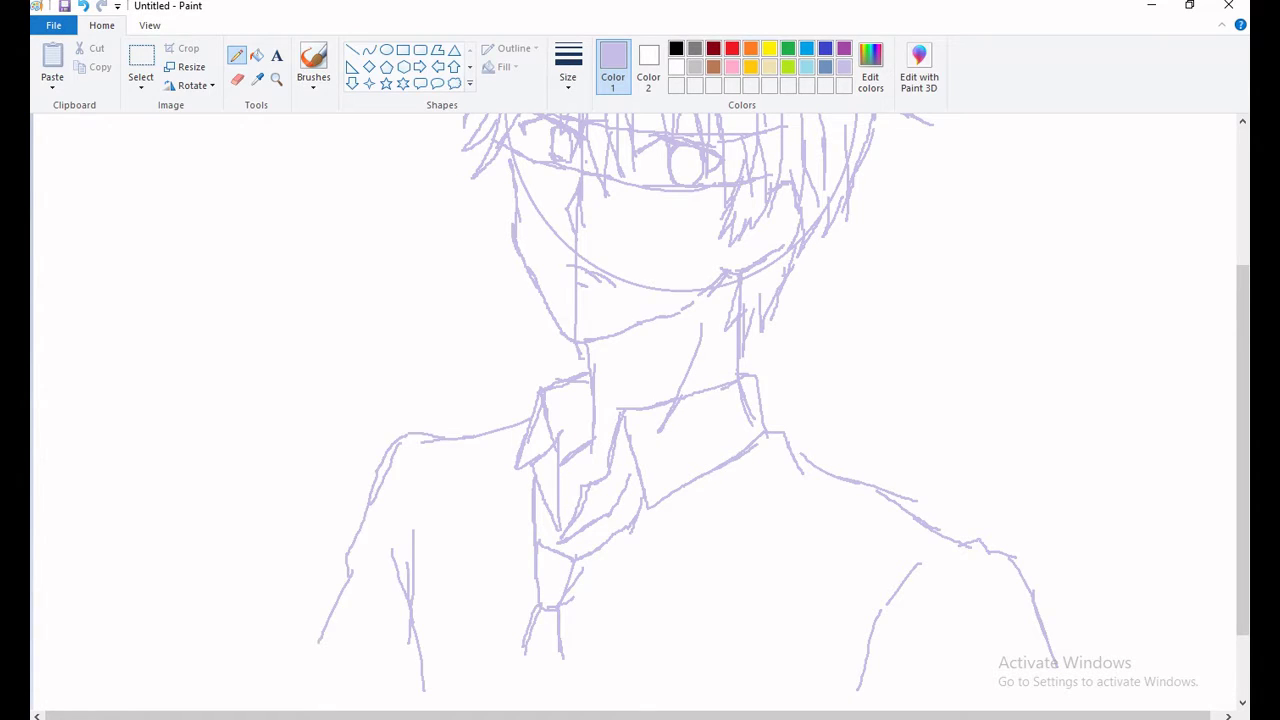
key("ctrl+Page_Down")
key("ctrl+Page_Up")
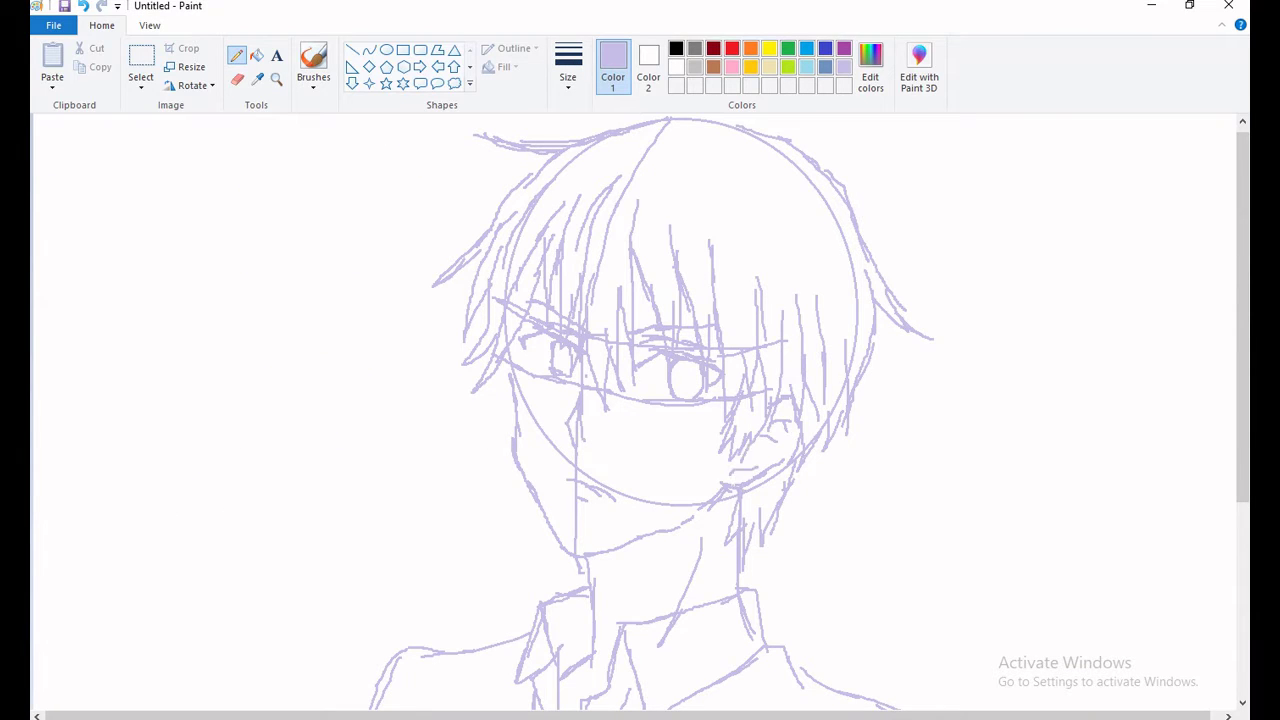
Trace the cheek, chin and jaw outline over the sketch in black with the Curve tool
left_click(369, 49)
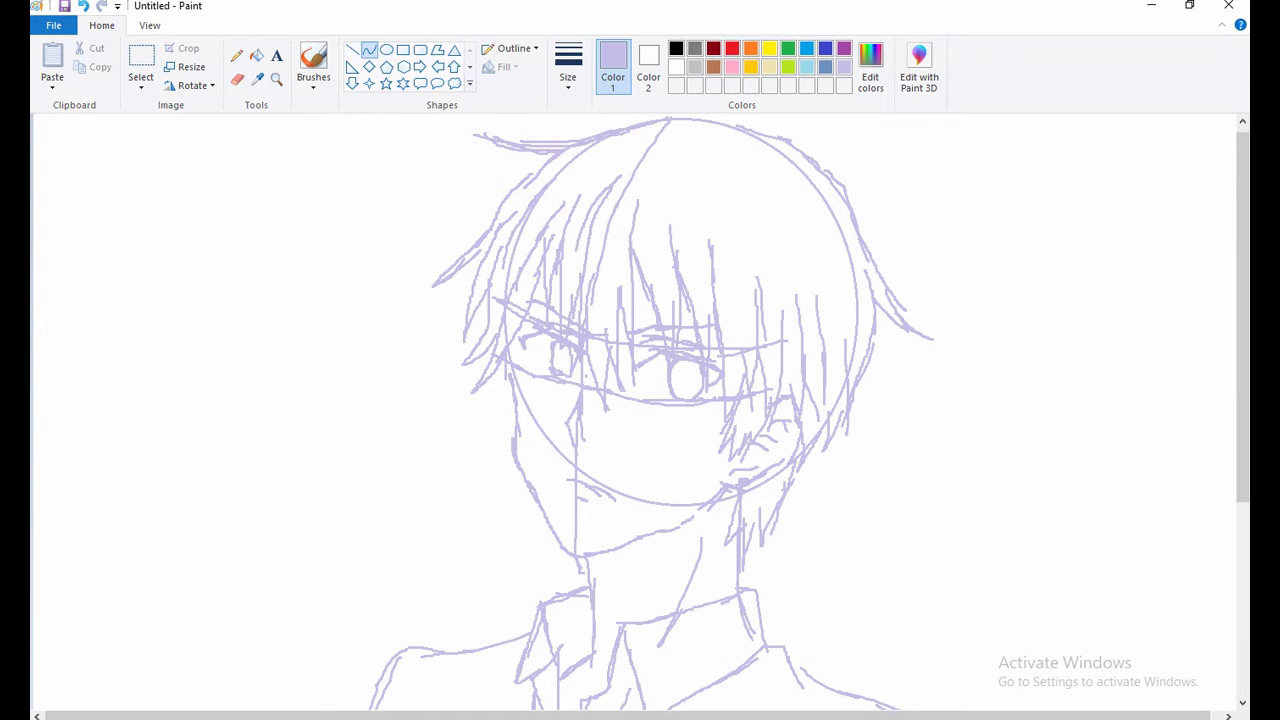
left_click(676, 48)
left_click_drag(509, 349, 510, 440)
key("ctrl+z")
left_click_drag(508, 355, 513, 414)
key("ctrl+Page_Up")
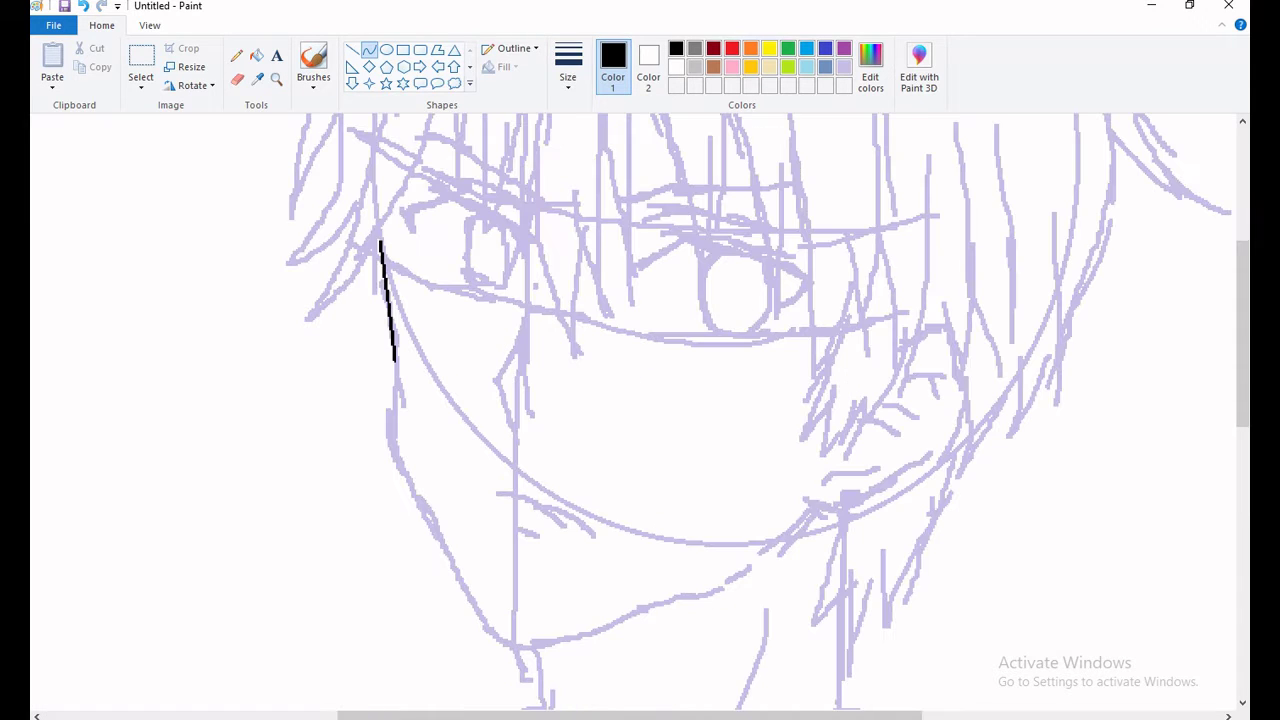
mouse_move(389, 433)
left_mouse_down()
mouse_move(502, 640)
mouse_move(700, 597)
left_mouse_up()
left_click_drag(767, 558, 751, 577)
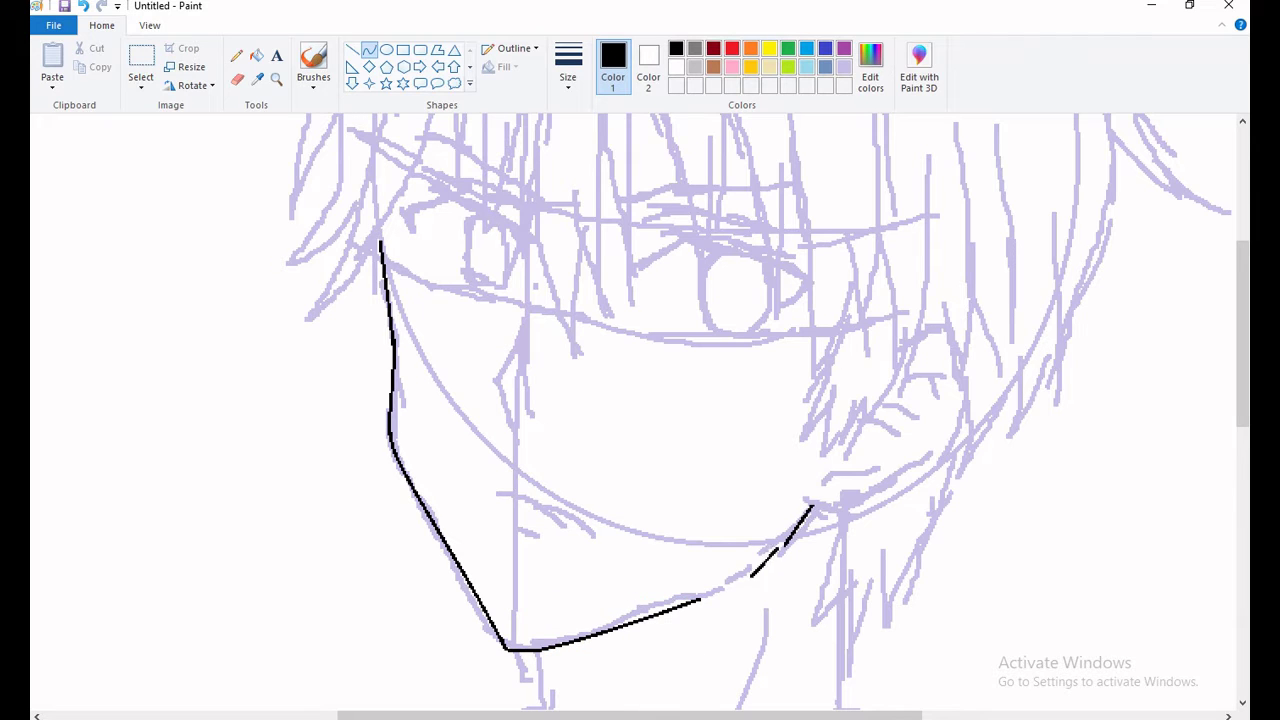
Trace the central bangs strands between the eyes with black curves ending in sharp tips
scroll(640, 400, "up", 3)
mouse_move(634, 130)
left_mouse_down()
mouse_move(528, 314)
mouse_move(585, 640)
left_mouse_up()
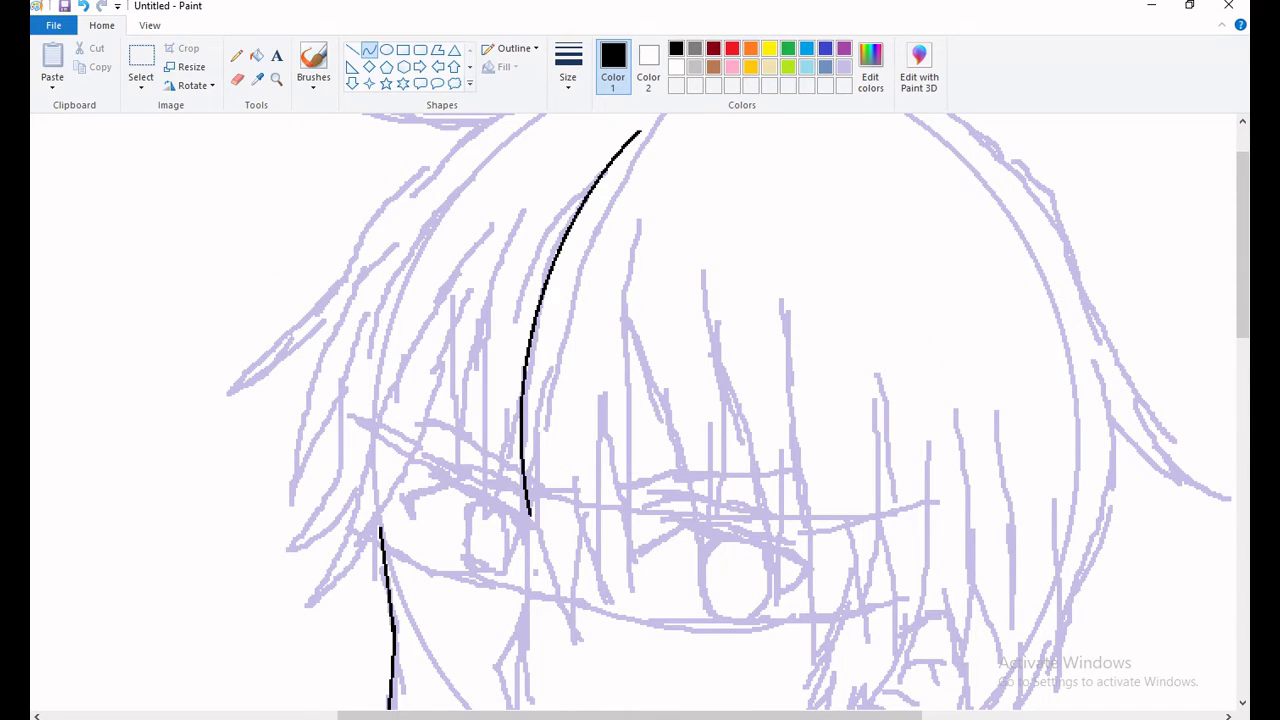
left_click_drag(643, 208, 645, 580)
mouse_move(644, 400)
left_mouse_down()
mouse_move(630, 330)
mouse_move(645, 578)
left_mouse_up()
left_click_drag(628, 460, 618, 420)
left_click_drag(578, 460, 606, 600)
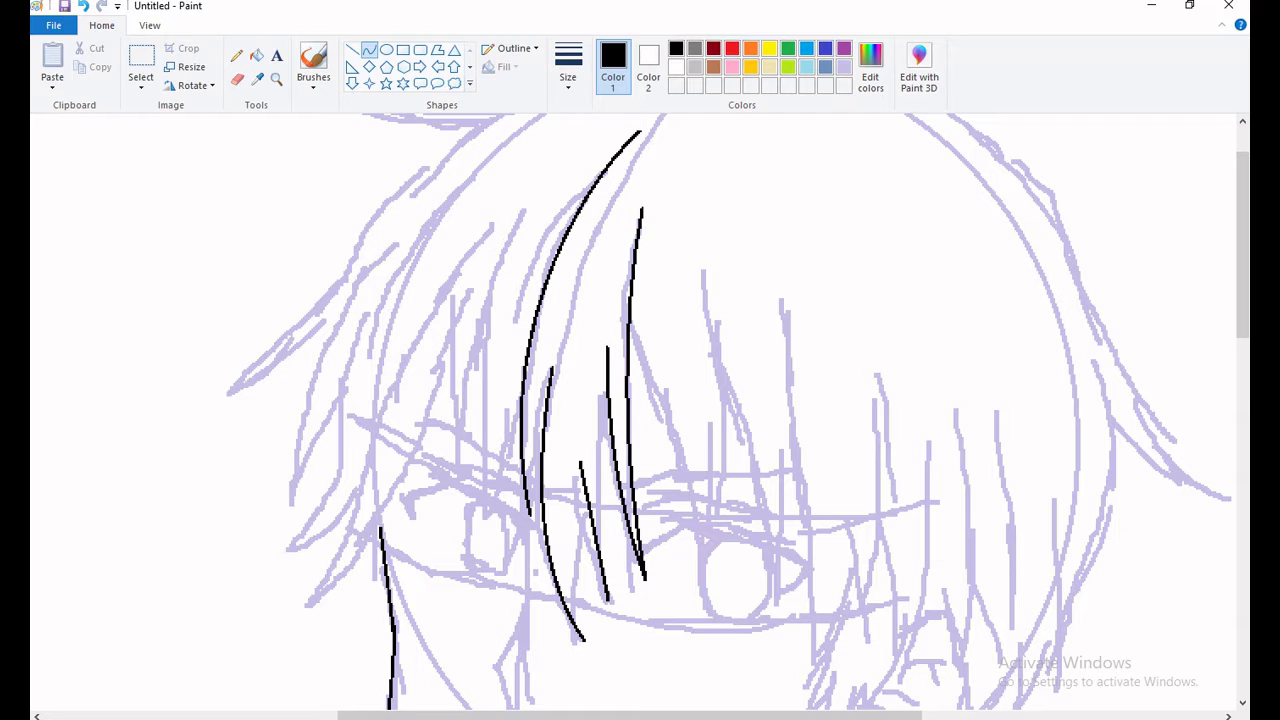
mouse_move(592, 530)
left_mouse_down()
mouse_move(610, 405)
mouse_move(572, 560)
left_mouse_up()
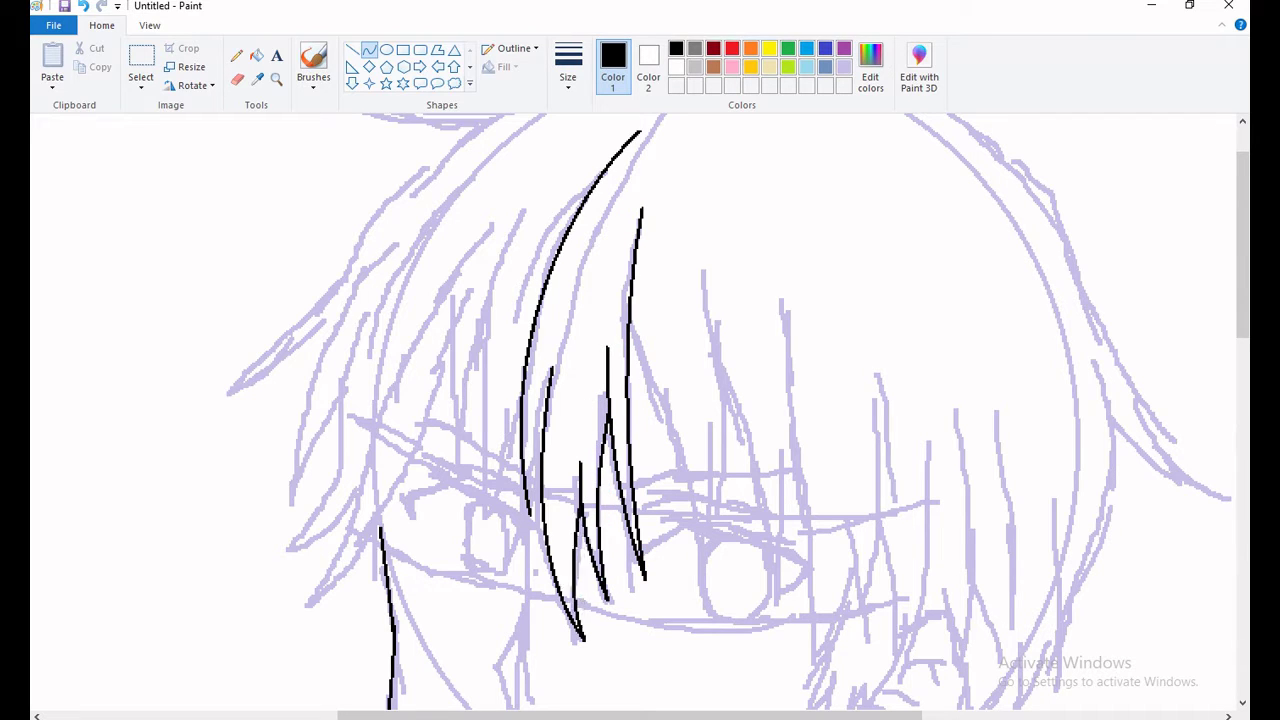
Trace the pointed bangs strands falling over the right eye with black curves
left_click_drag(630, 310, 692, 552)
left_click_drag(661, 435, 672, 425)
left_click_drag(708, 268, 726, 515)
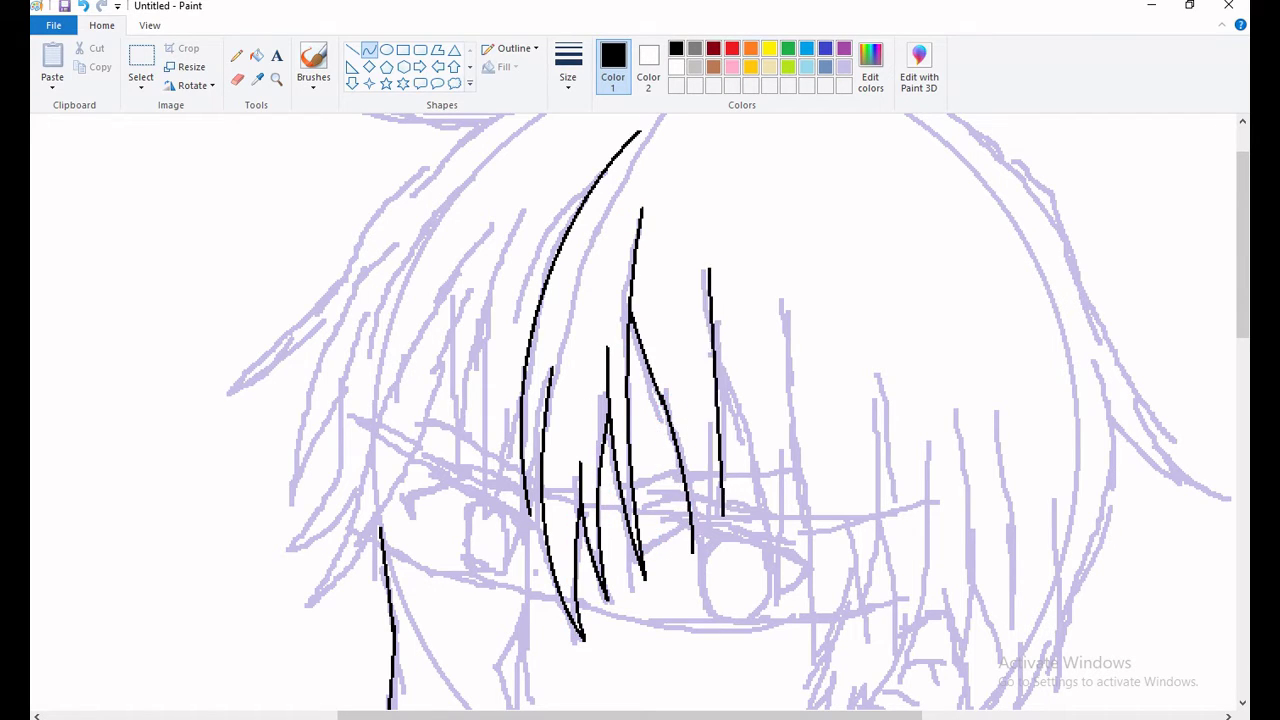
left_click_drag(718, 395, 731, 390)
left_click_drag(706, 440, 690, 555)
mouse_move(700, 500)
left_mouse_down()
mouse_move(712, 470)
mouse_move(724, 520)
left_mouse_up()
left_click_drag(730, 382, 778, 592)
left_click_drag(750, 480, 765, 470)
left_click_drag(782, 270, 778, 592)
left_click_drag(790, 430, 800, 420)
Trace the bangs strands above the left eye with black curves meeting in points
left_click_drag(556, 172, 484, 512)
left_click_drag(510, 330, 500, 320)
left_click_drag(510, 382, 486, 510)
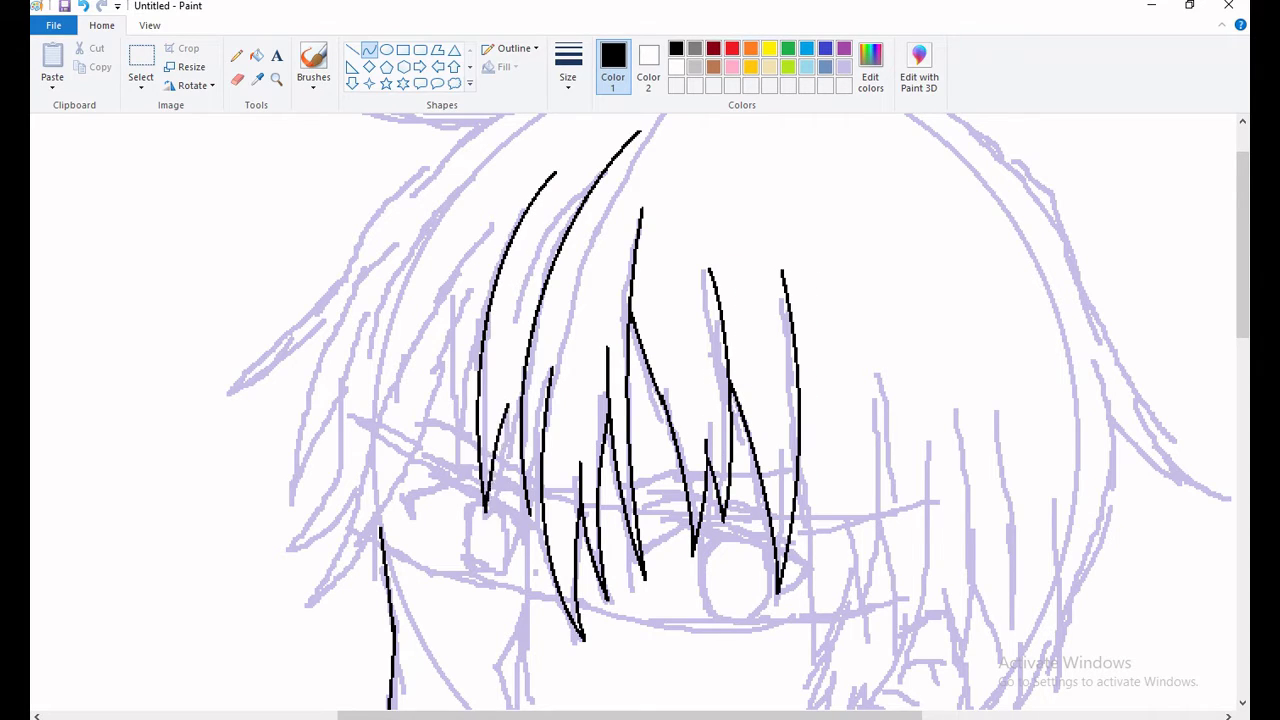
left_click_drag(498, 450, 510, 420)
Trace the jagged side hair between the right eye and the ear with black curves
left_click_drag(800, 460, 808, 660)
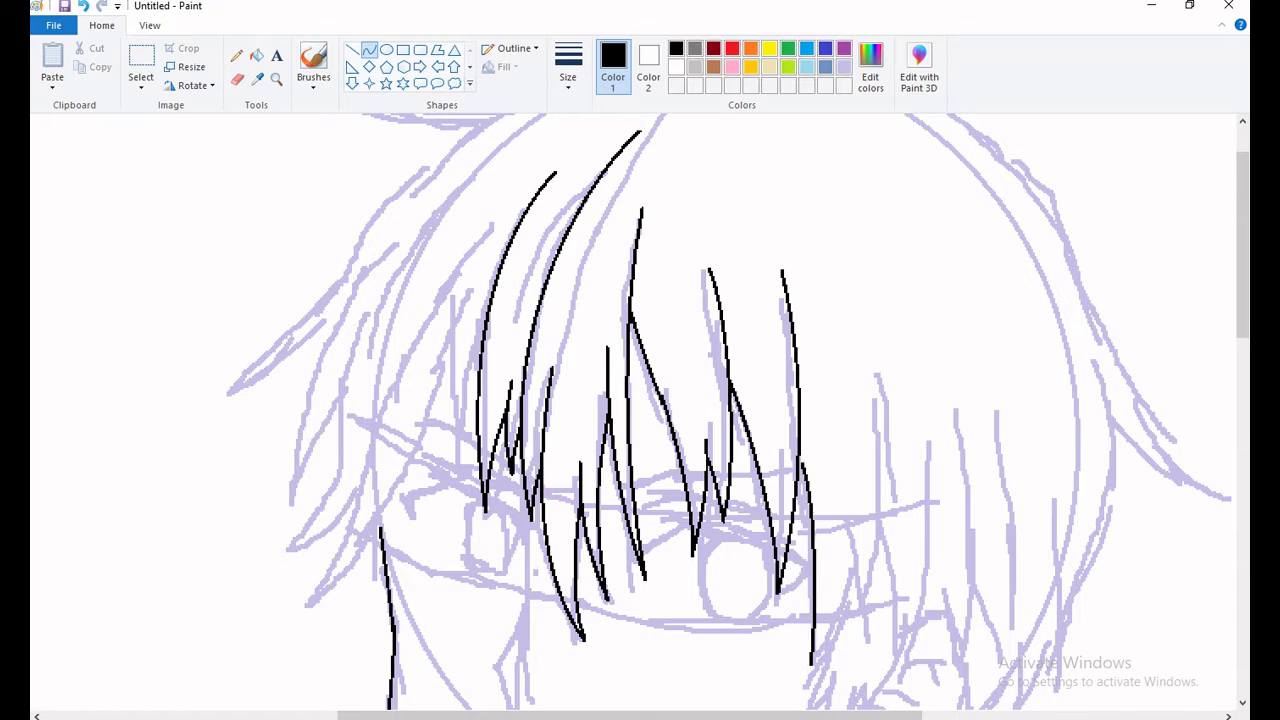
left_click_drag(812, 560, 800, 562)
left_click_drag(842, 500, 808, 665)
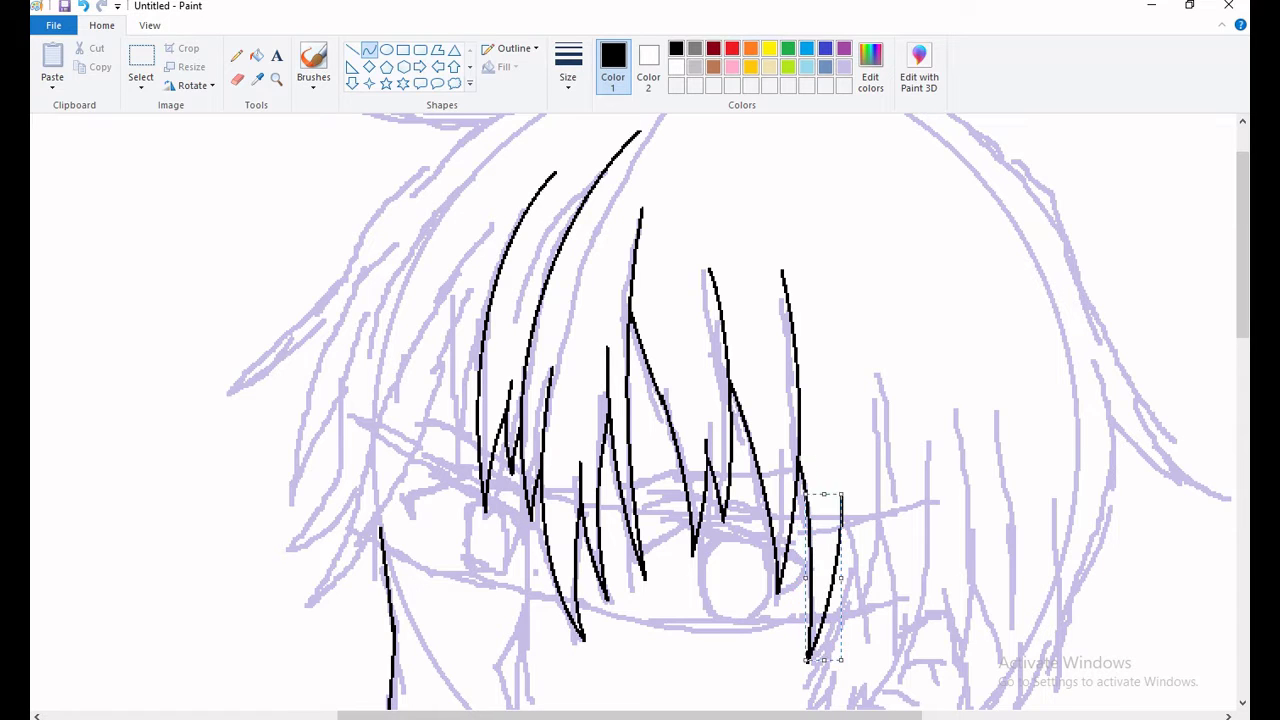
left_click_drag(840, 600, 848, 560)
scroll(830, 560, "down", 2)
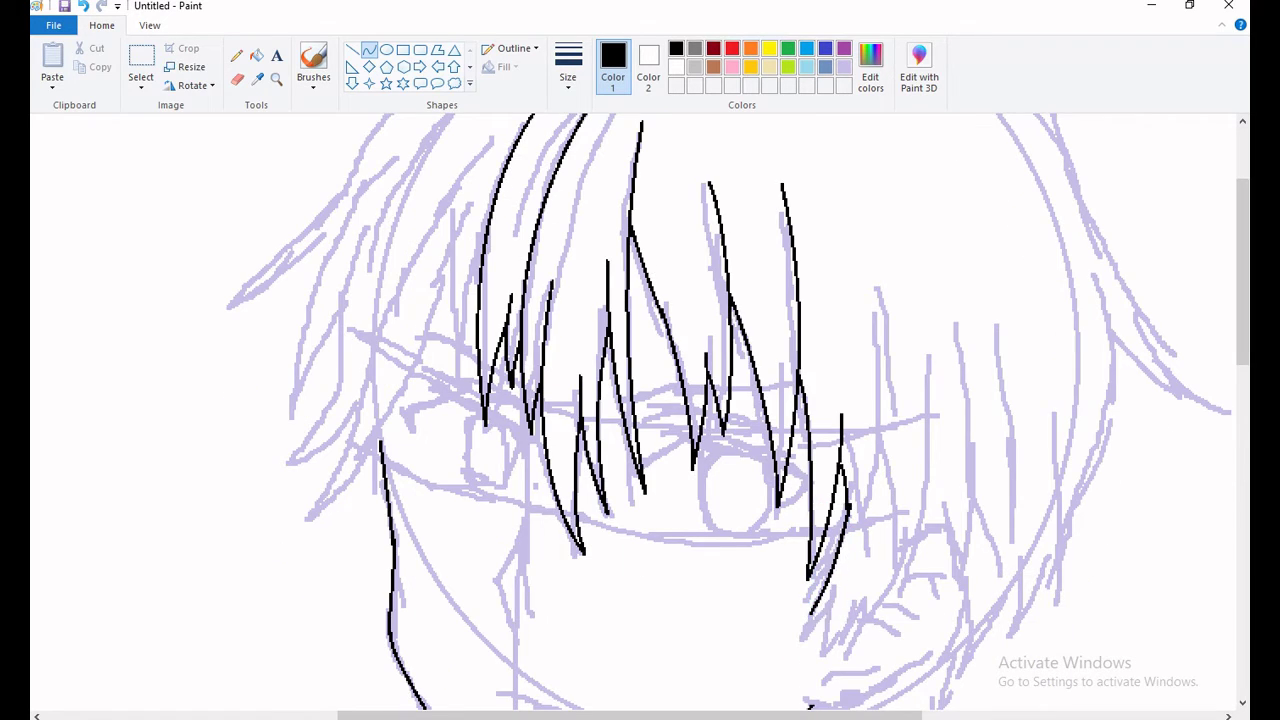
left_click_drag(850, 610, 830, 630)
left_click_drag(898, 568, 848, 642)
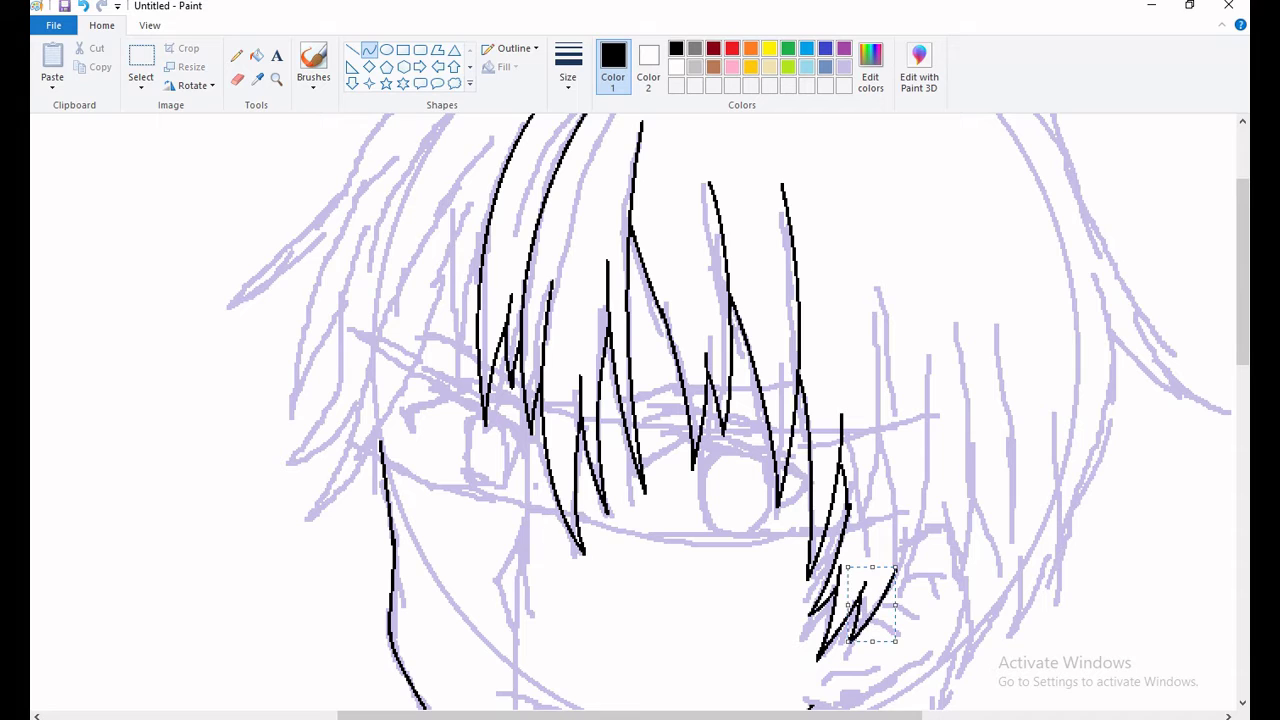
left_click_drag(912, 286, 895, 605)
Outline the ear down to the jaw with black curves and add thin inner ear lines
mouse_move(912, 538)
left_mouse_down()
mouse_move(960, 535)
mouse_move(940, 522)
left_mouse_up()
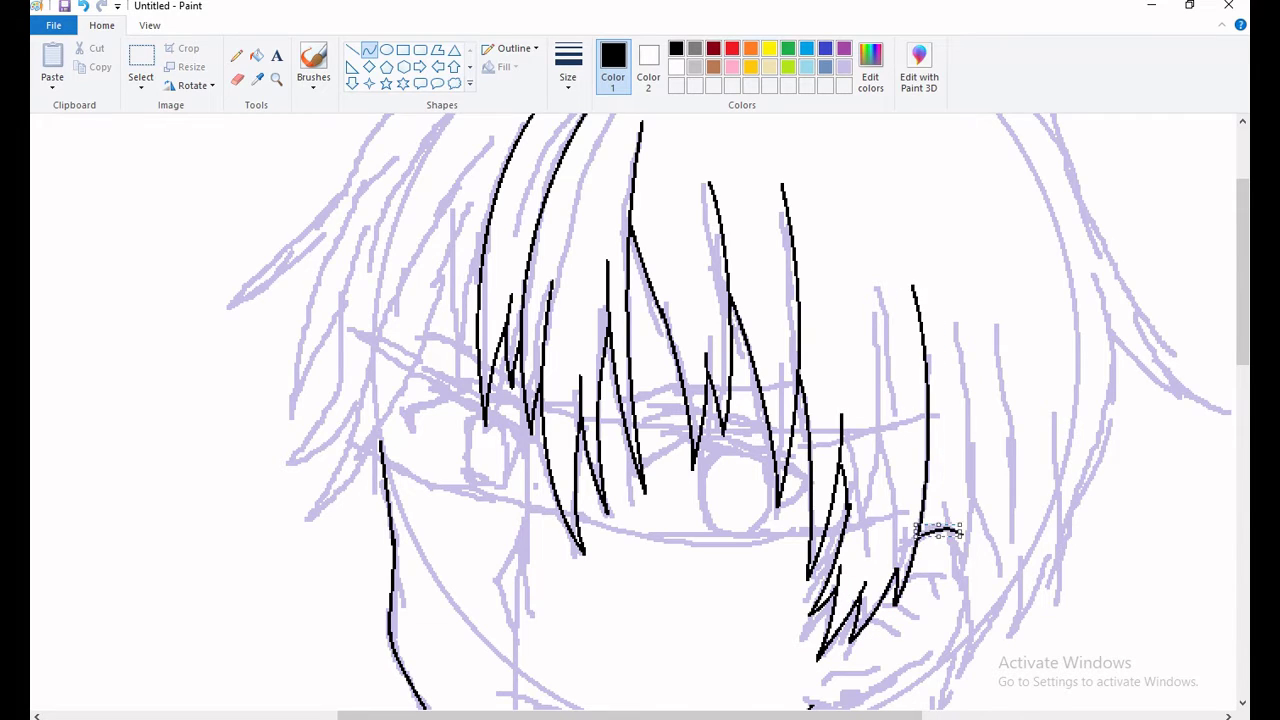
scroll(940, 530, "down", 3)
mouse_move(958, 392)
left_mouse_down()
mouse_move(975, 460)
mouse_move(970, 405)
left_mouse_up()
left_click_drag(810, 565, 962, 496)
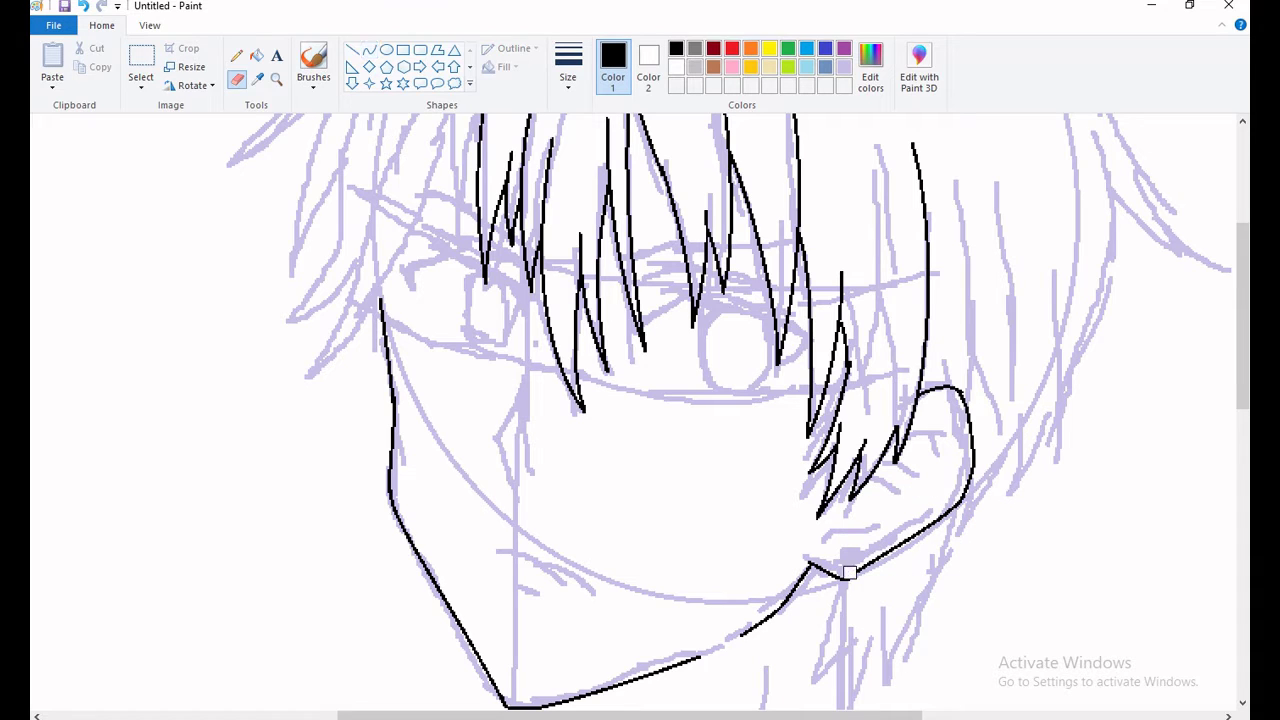
mouse_move(846, 579)
left_mouse_down()
mouse_move(872, 534)
mouse_move(914, 518)
mouse_move(841, 520)
left_mouse_up()
key("ctrl+z")
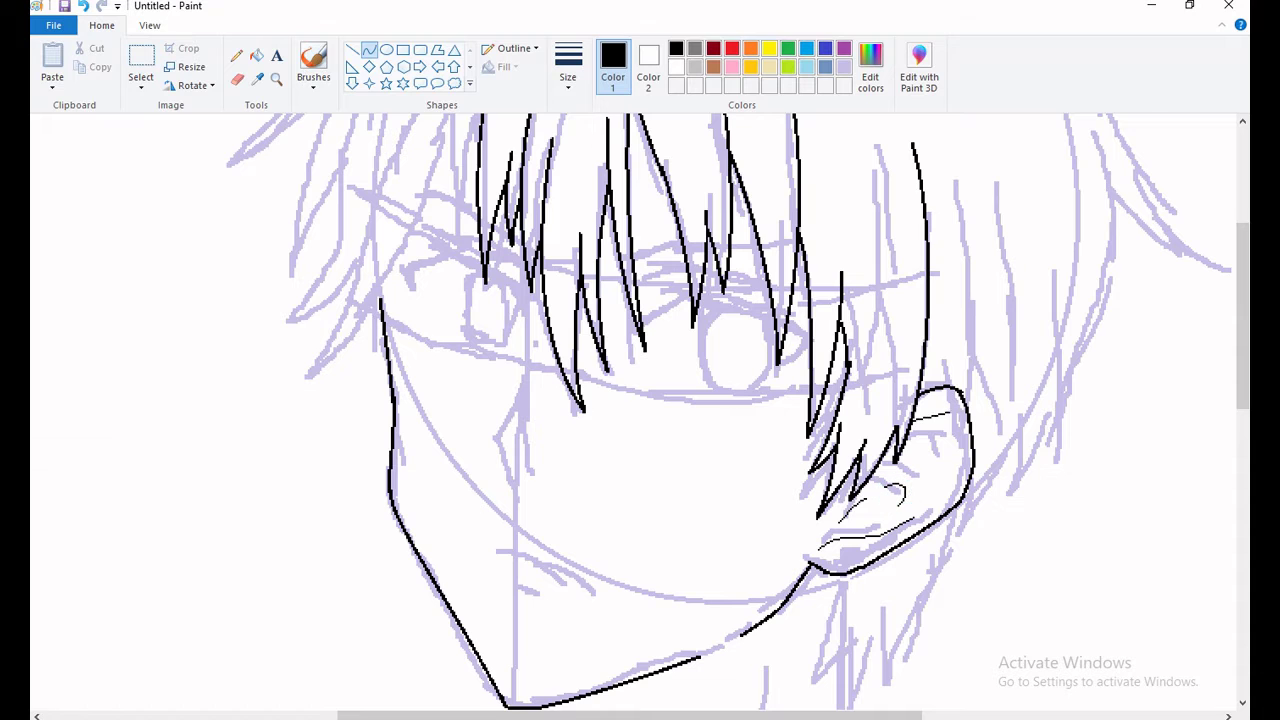
left_click_drag(952, 440, 958, 480)
Trace the long pointed hair strands beside the left eye and temple with black curves
scroll(630, 410, "up", 5)
left_click_drag(454, 500, 478, 322)
left_click_drag(468, 420, 460, 400)
mouse_move(366, 512)
left_mouse_down()
mouse_move(490, 240)
mouse_move(305, 630)
left_mouse_up()
left_click_drag(376, 322, 288, 574)
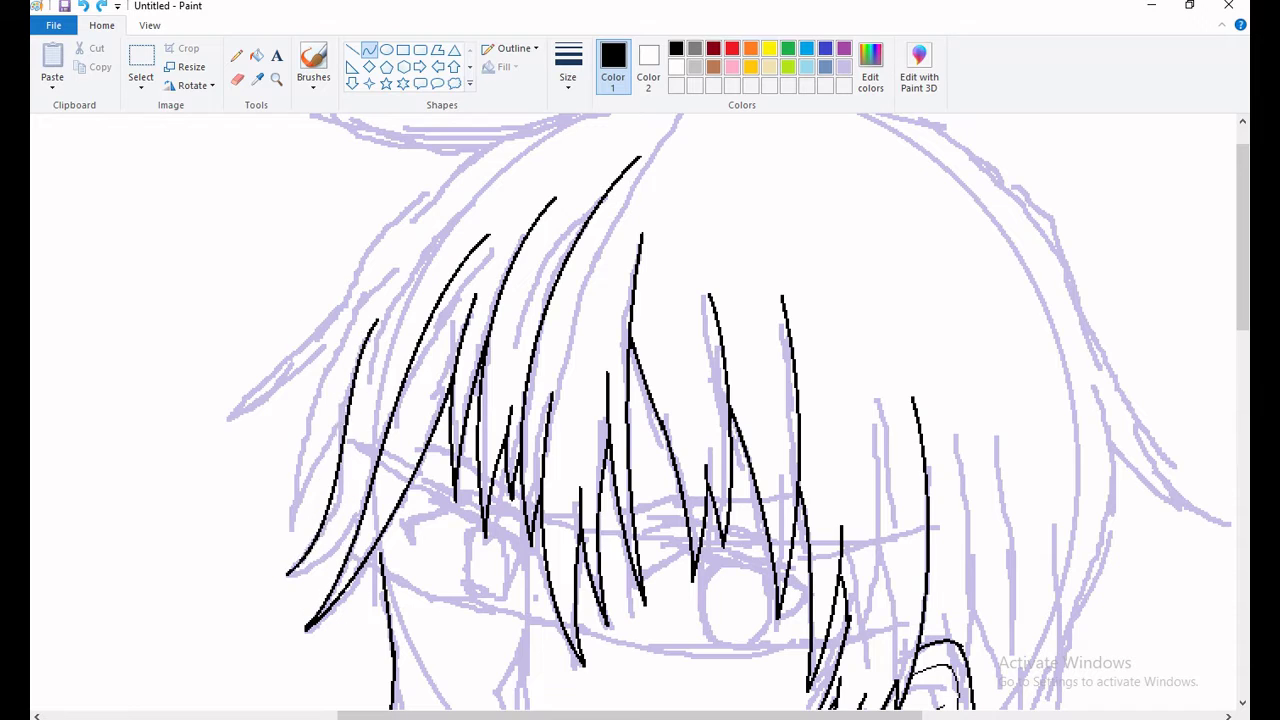
key("ctrl+z")
mouse_move(472, 188)
left_mouse_down()
mouse_move(342, 494)
mouse_move(285, 580)
left_mouse_up()
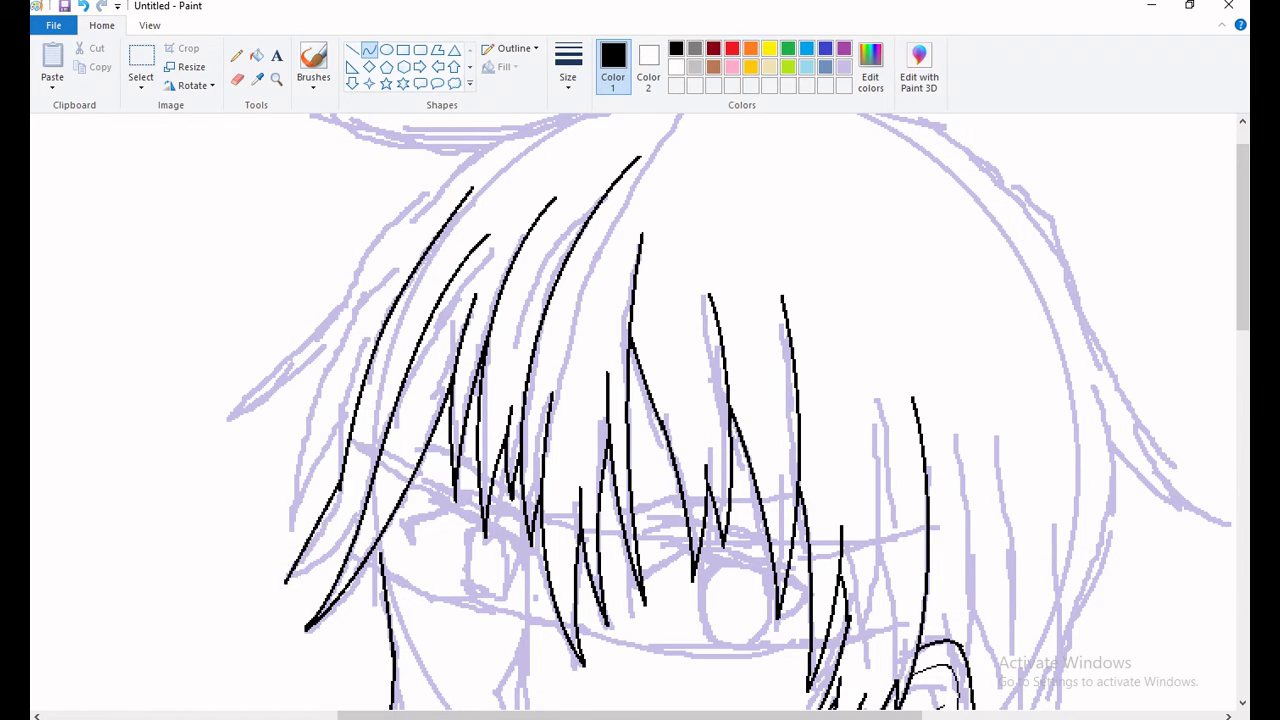
key("ctrl+z")
key("ctrl+z")
left_click_drag(342, 494, 290, 578)
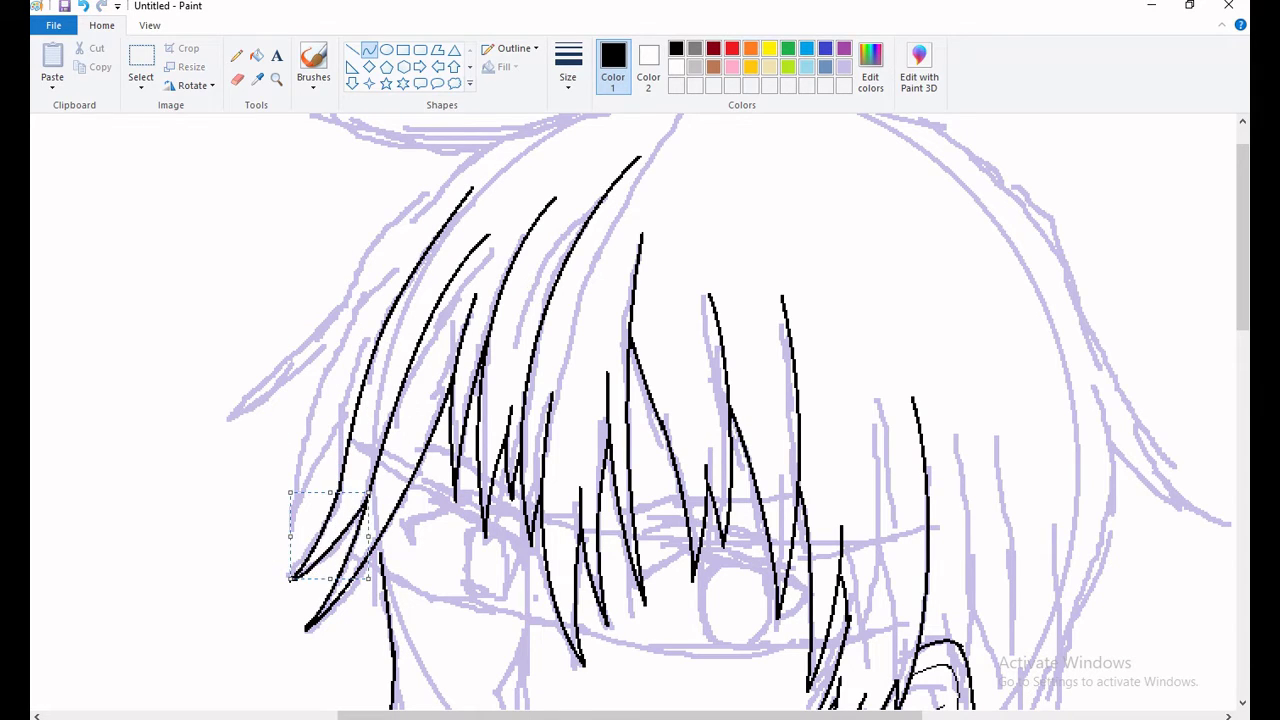
Trace the two outermost hair strands on the left side of the head with bent black curves
left_click_drag(442, 196, 290, 526)
left_click_drag(350, 400, 335, 390)
left_click_drag(492, 150, 230, 418)
left_click_drag(370, 270, 350, 285)
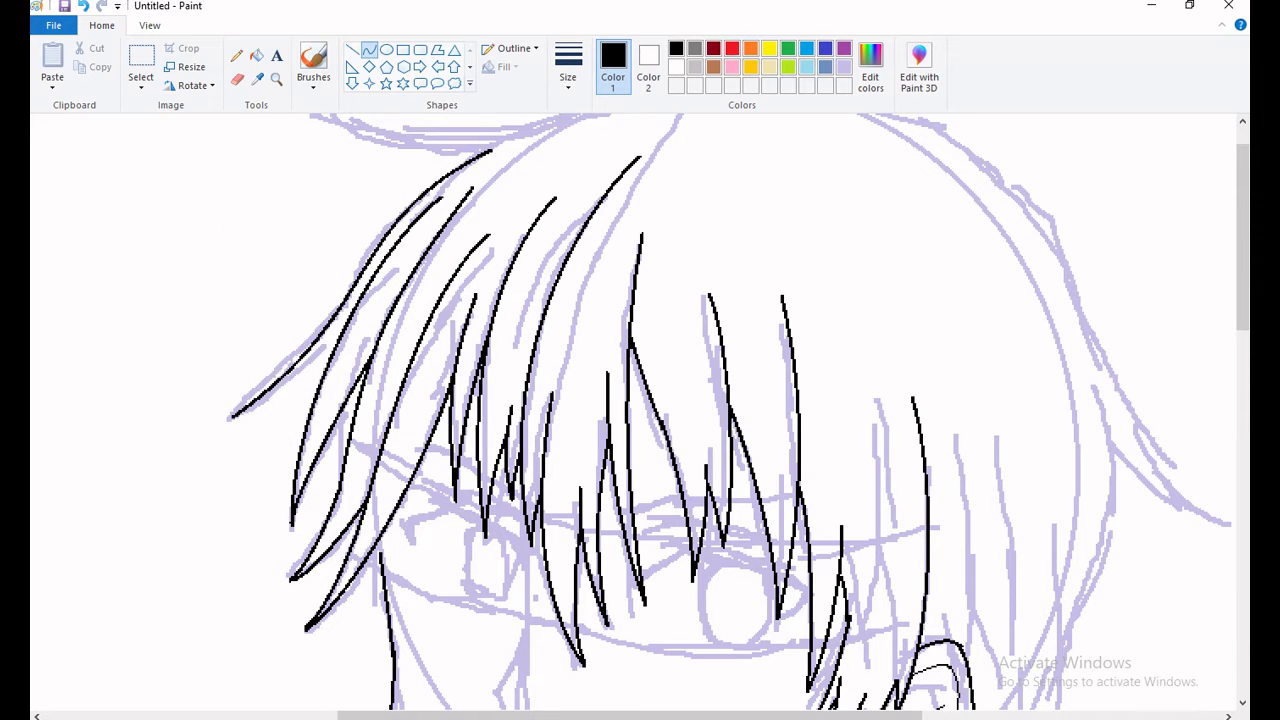
Outline the top and right side of the hair in black and trace the flicked tuft at the upper left
scroll(640, 410, "up", 1)
mouse_move(520, 178)
left_mouse_down()
mouse_move(696, 131)
mouse_move(1024, 224)
mouse_move(1146, 480)
left_mouse_up()
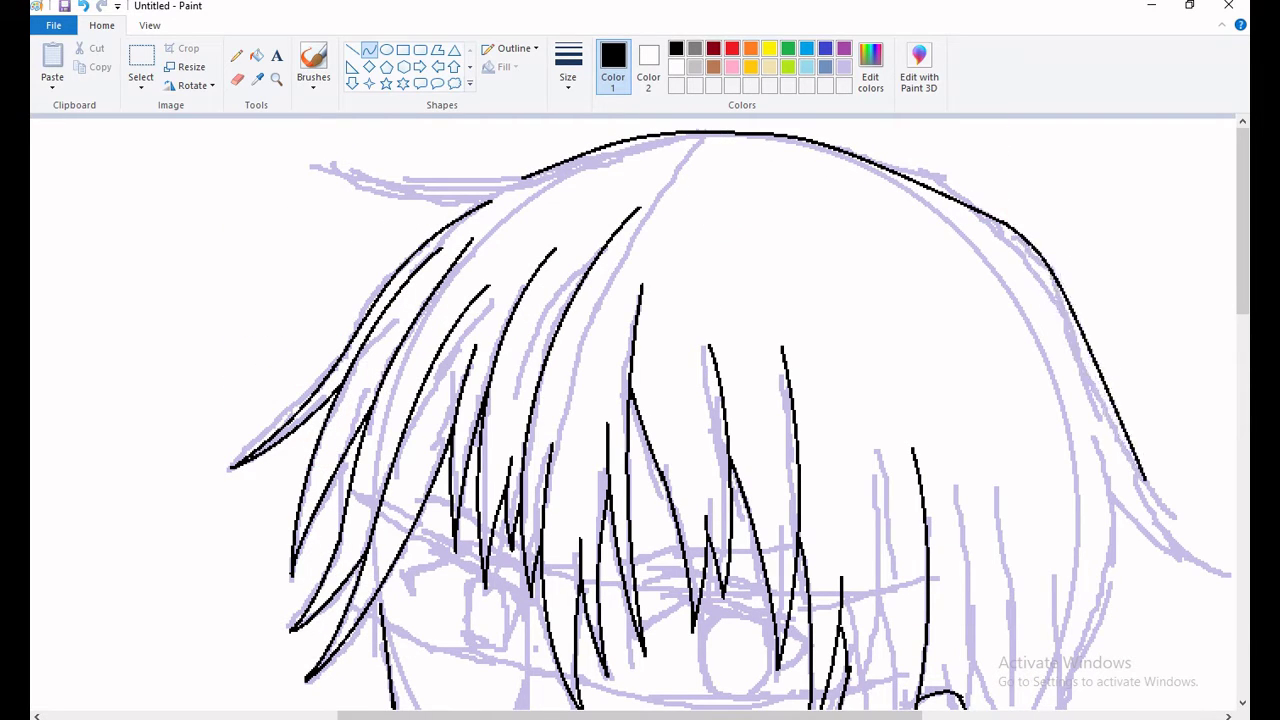
left_click_drag(1075, 330, 1065, 335)
left_click_drag(520, 178, 300, 164)
mouse_move(400, 190)
left_mouse_down()
mouse_move(410, 205)
mouse_move(390, 195)
left_mouse_up()
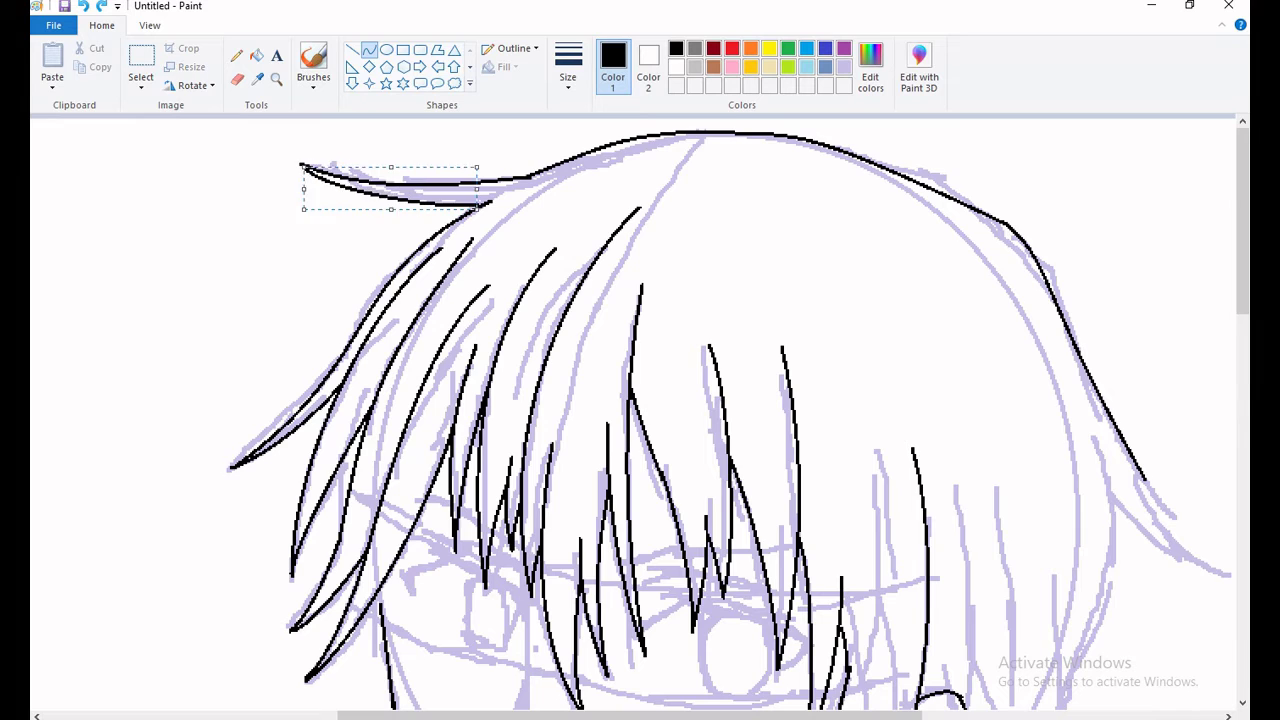
Trace the back hair edge and the outward-flicking tip on the right side of the head with black curves
scroll(640, 410, "down", 2)
scroll(640, 410, "right", 5)
left_click_drag(557, 313, 517, 615)
left_click_drag(545, 480, 570, 470)
left_click_drag(570, 370, 695, 450)
left_click_drag(630, 410, 635, 405)
left_click_drag(600, 355, 695, 450)
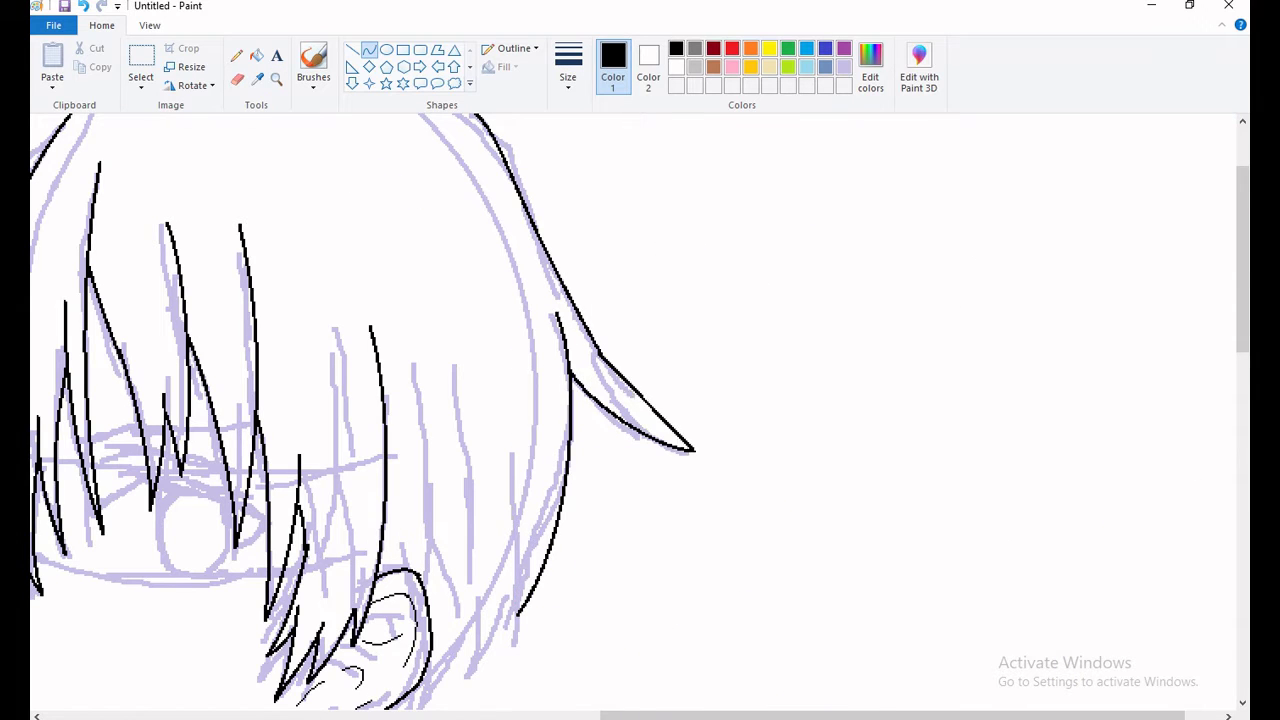
left_click_drag(630, 400, 625, 395)
Trace the neck-side hair lock below the ear with bent black curves ending in sharp points
left_click_drag(1242, 259, 1242, 368)
left_click_drag(892, 715, 762, 715)
left_click_drag(567, 405, 530, 515)
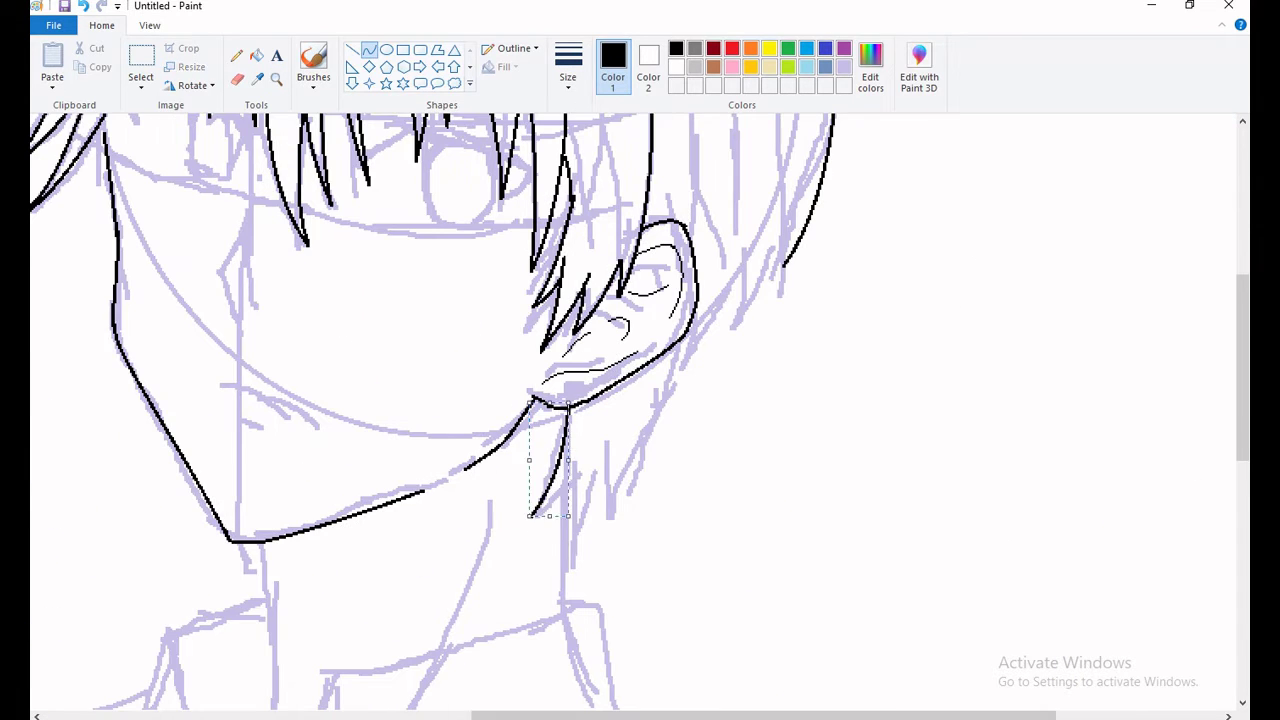
mouse_move(550, 462)
left_mouse_down()
mouse_move(580, 465)
mouse_move(563, 565)
left_mouse_up()
Trace the back edge of the nape hair and the small jagged hair tips behind the ear in black
left_click_drag(710, 300, 608, 515)
left_click_drag(660, 400, 665, 405)
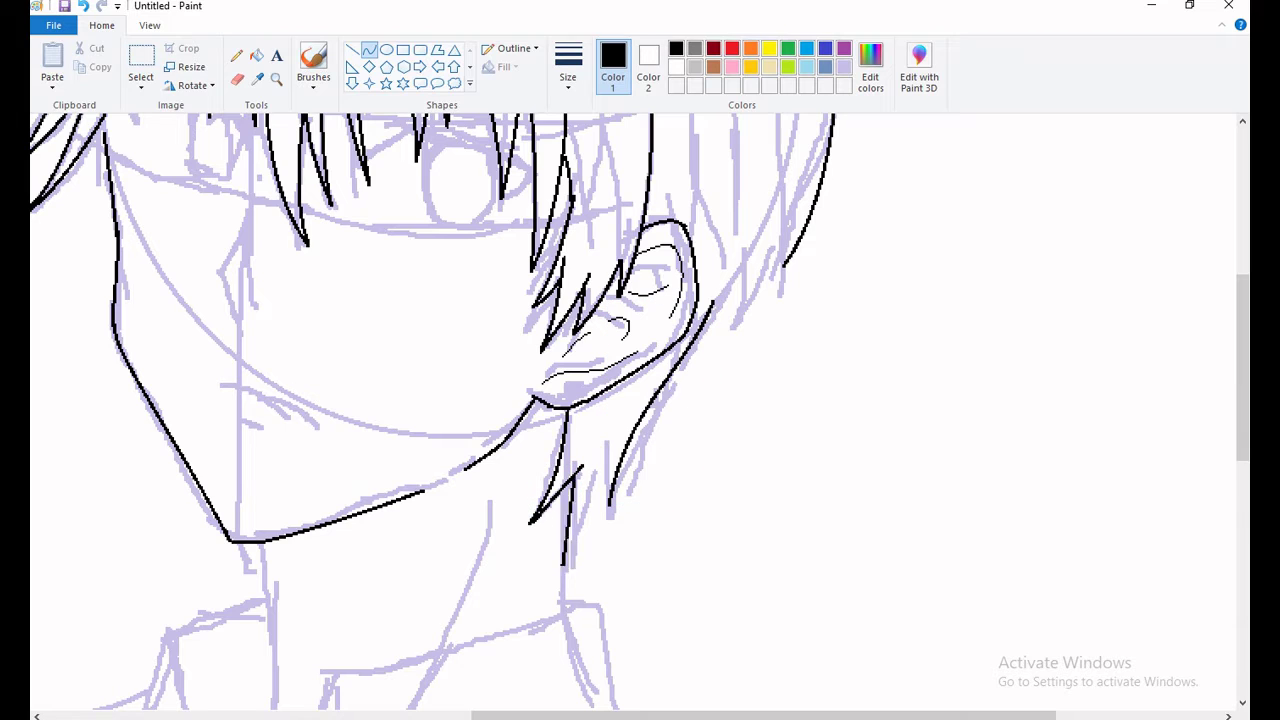
left_click_drag(606, 480, 610, 470)
mouse_move(745, 256)
left_mouse_down()
mouse_move(712, 305)
mouse_move(758, 238)
mouse_move(750, 262)
left_mouse_up()
mouse_move(797, 200)
left_mouse_down()
mouse_move(762, 288)
mouse_move(770, 262)
left_mouse_up()
Add three curved black strand lines inside the hair, one near the crown and two on the right side
scroll(640, 410, "up", 3)
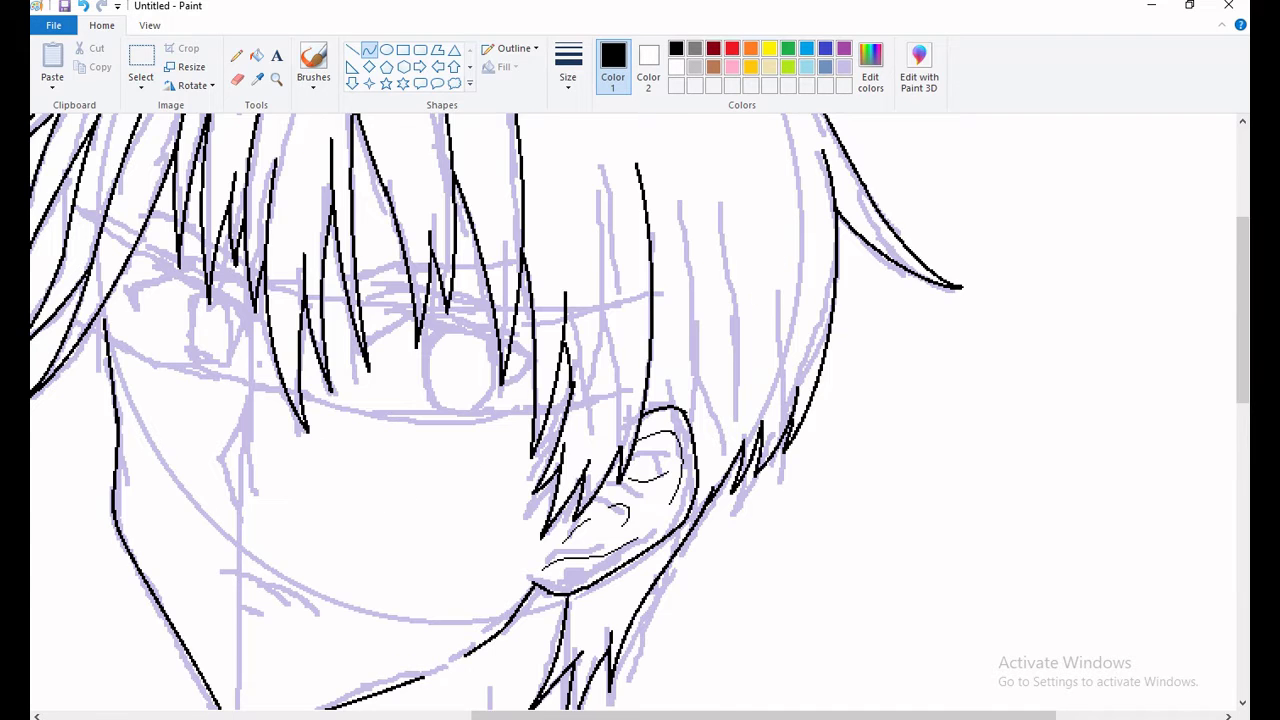
scroll(640, 410, "up", 3)
left_click_drag(682, 258, 730, 442)
left_click_drag(766, 312, 793, 456)
scroll(640, 410, "up", 2)
left_click_drag(508, 206, 606, 348)
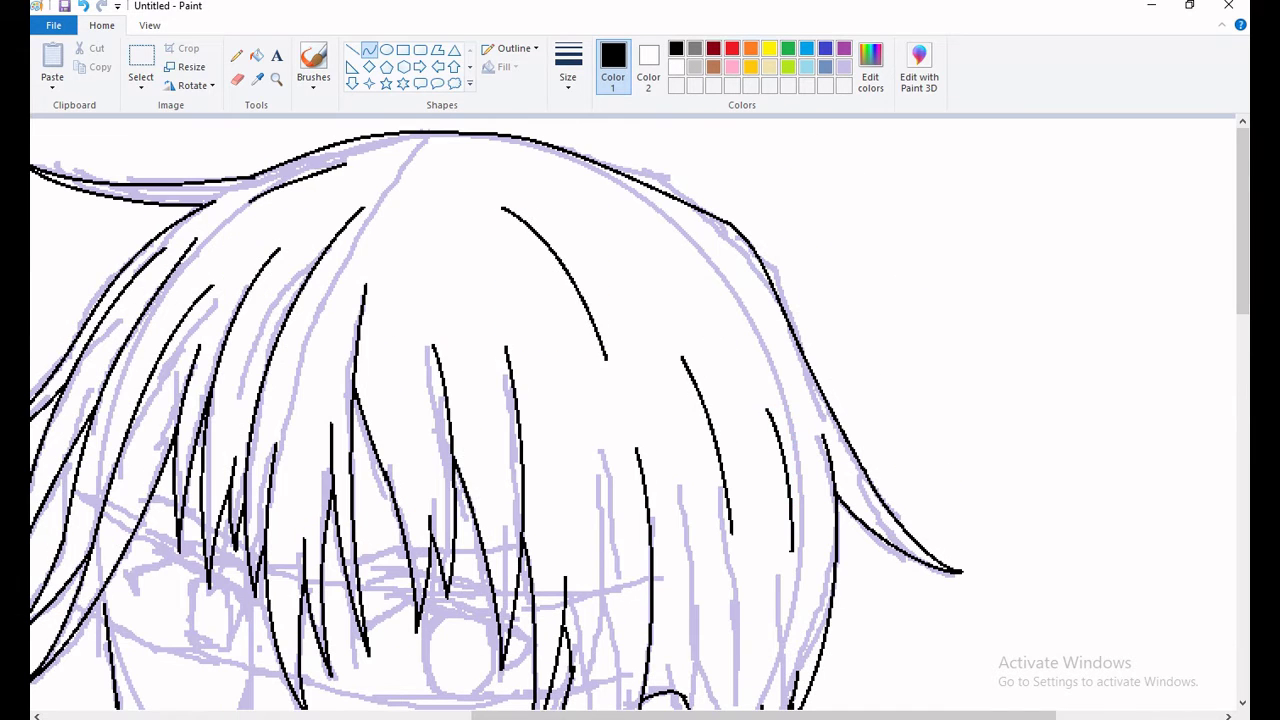
Erase the upper stretch of the left cheek line and redraw it as a smooth black curve below the hair
scroll(640, 410, "down", 2)
scroll(640, 410, "up", 2)
left_click_drag(209, 276, 219, 384)
left_click(369, 49)
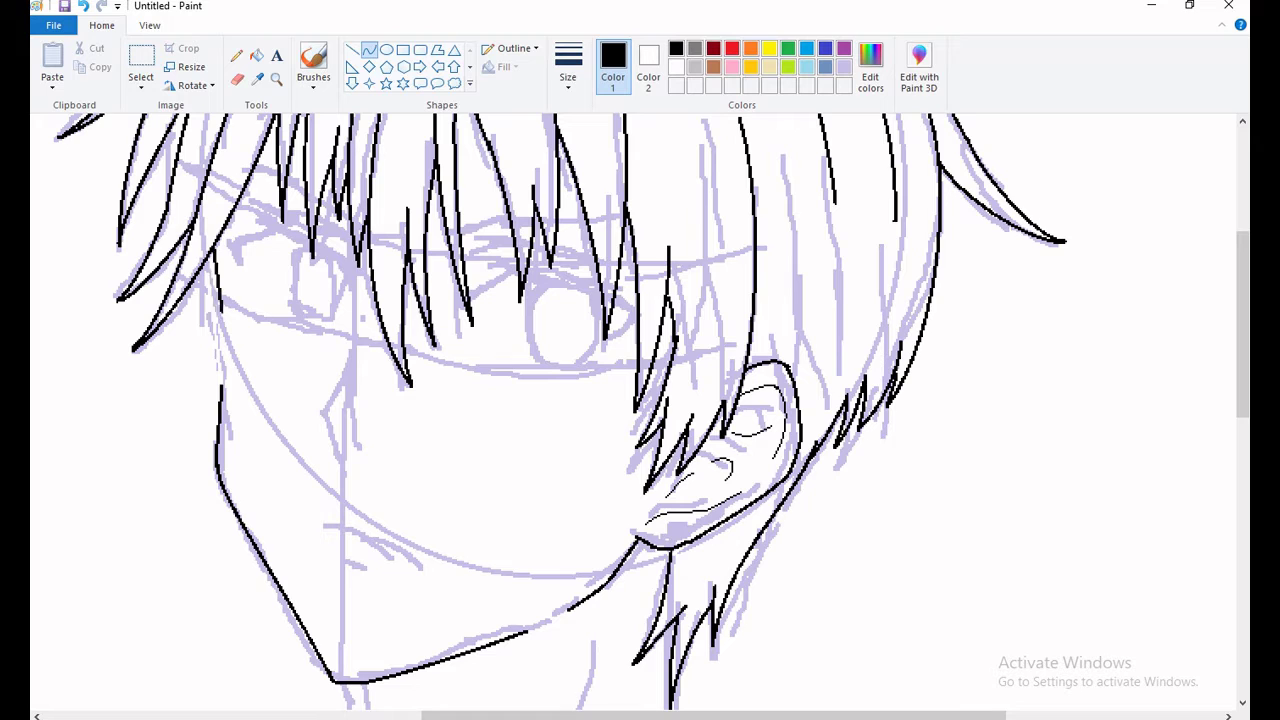
left_click_drag(216, 248, 214, 386)
Trace both sides of the neck in black, from the chin and the nape hair down into the collar
scroll(640, 410, "down", 3)
scroll(640, 410, "left", 1)
left_click_drag(497, 330, 520, 551)
left_click_drag(803, 302, 803, 405)
Outline the right collar flap in black, tracing its upper, front, outer and curved lower edges
left_click_drag(808, 400, 568, 460)
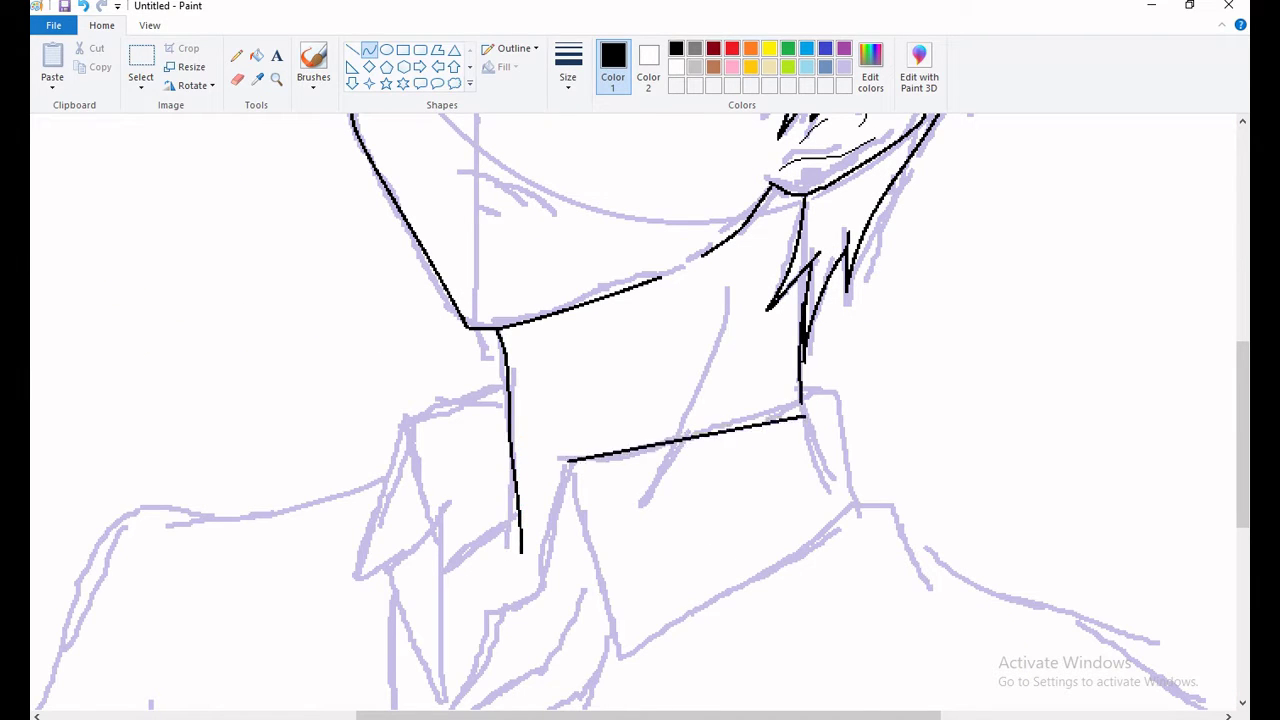
left_click_drag(700, 430, 700, 434)
left_click_drag(568, 460, 540, 590)
left_click_drag(802, 384, 854, 510)
mouse_move(575, 478)
left_mouse_down()
mouse_move(615, 655)
mouse_move(853, 510)
left_mouse_up()
left_click_drag(735, 583, 738, 590)
Trace the left collar flap and the shirt's open front edges down to the point of the neckline
mouse_move(508, 383)
left_mouse_down()
mouse_move(406, 430)
mouse_move(380, 465)
mouse_move(352, 583)
left_mouse_up()
left_click_drag(372, 520, 368, 524)
mouse_move(403, 435)
left_mouse_down()
mouse_move(430, 520)
mouse_move(388, 584)
left_mouse_up()
scroll(400, 560, "down", 5)
left_click_drag(388, 364, 443, 492)
mouse_move(443, 492)
left_mouse_down()
mouse_move(454, 322)
mouse_move(521, 301)
mouse_move(495, 308)
left_mouse_up()
left_click_drag(545, 370, 486, 393)
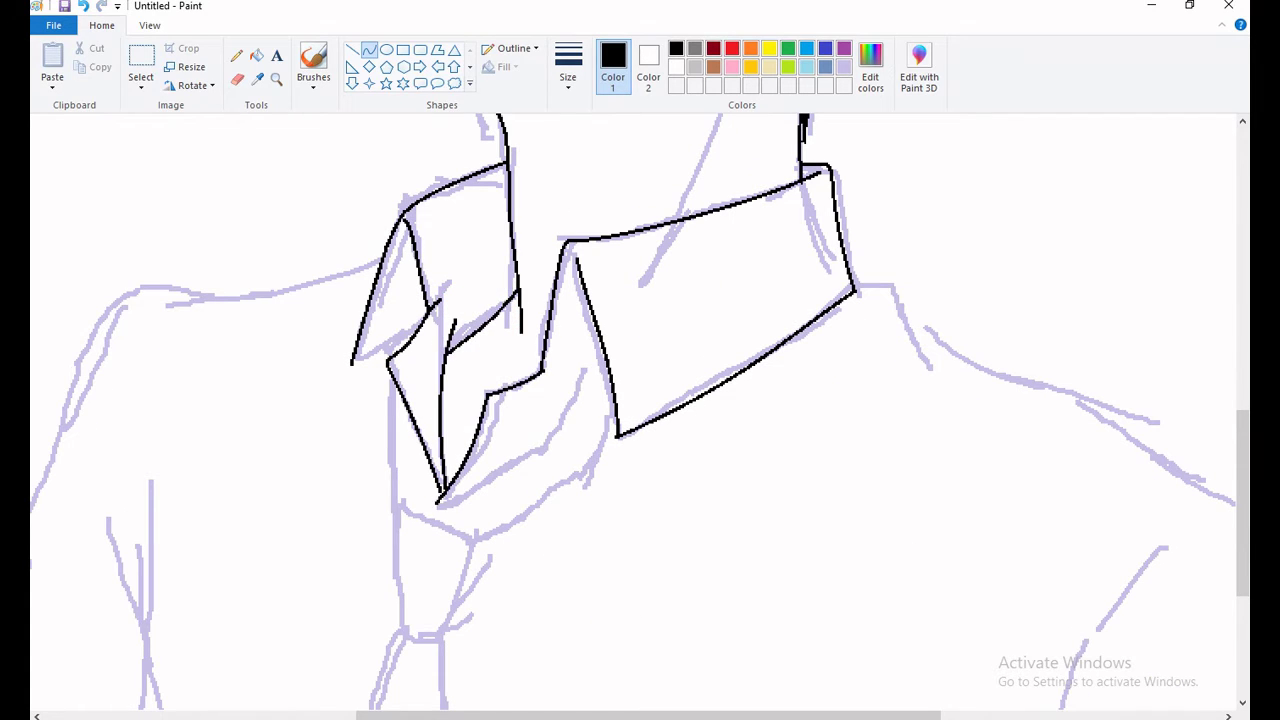
Trace the fold from the neckline point up to the right collar flap and close the left flap's lower edge
left_click_drag(440, 500, 600, 340)
left_click_drag(520, 420, 543, 437)
left_click_drag(352, 362, 390, 366)
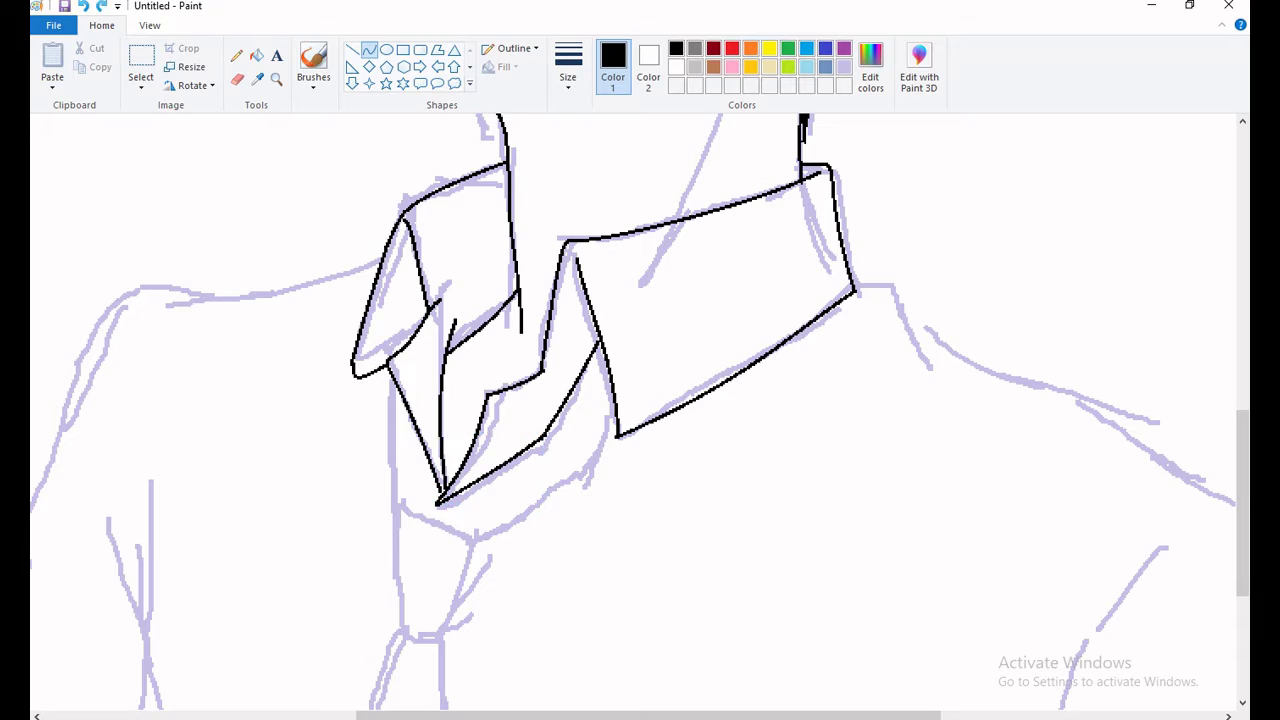
left_click_drag(395, 445, 402, 445)
Trace the tie in black, covering the loop under the collar, the tapered knot and the hanging tail
mouse_move(614, 415)
left_mouse_down()
mouse_move(583, 485)
mouse_move(475, 535)
mouse_move(402, 500)
mouse_move(480, 533)
left_mouse_up()
left_click_drag(404, 510, 406, 630)
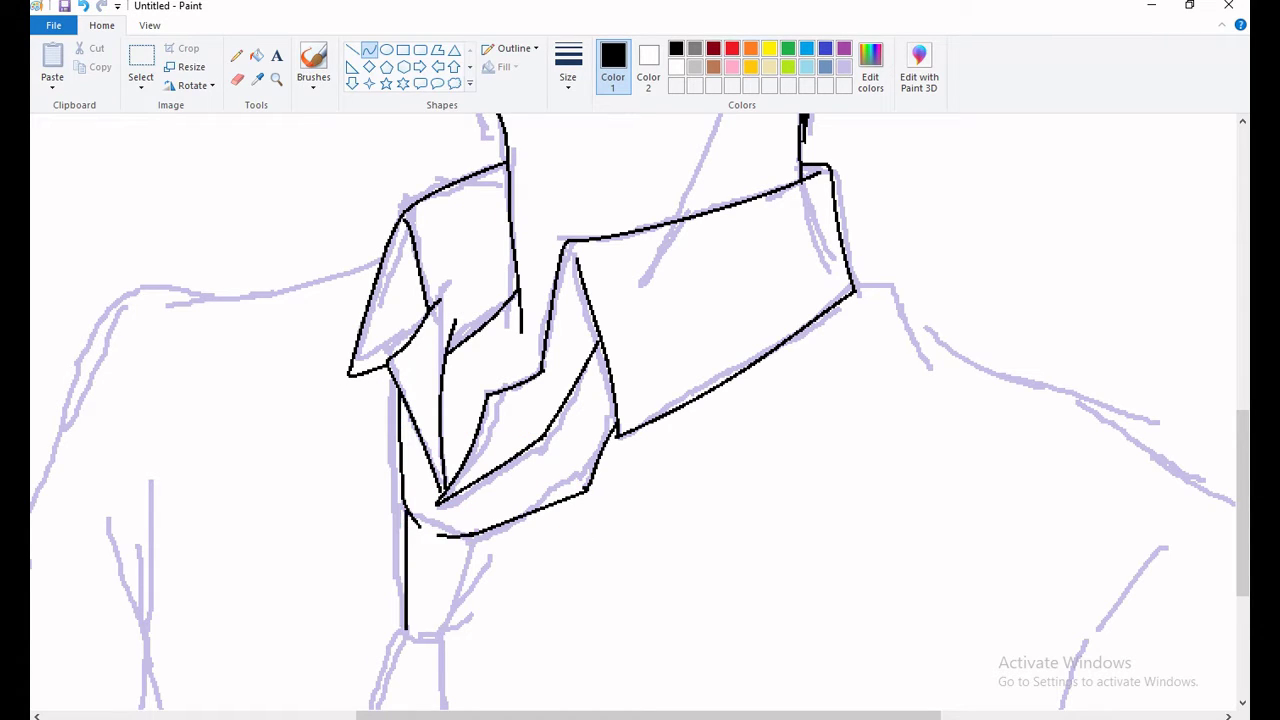
left_click_drag(405, 570, 401, 570)
left_click_drag(483, 535, 445, 638)
scroll(640, 410, "down", 3)
scroll(640, 410, "left", 3)
mouse_move(657, 457)
left_mouse_down()
mouse_move(640, 623)
mouse_move(720, 623)
left_mouse_up()
Trace the left shoulder and the outer edge of the left sleeve with black curves
scroll(640, 410, "up", 2)
scroll(640, 410, "up", 2)
left_click_drag(614, 283, 340, 338)
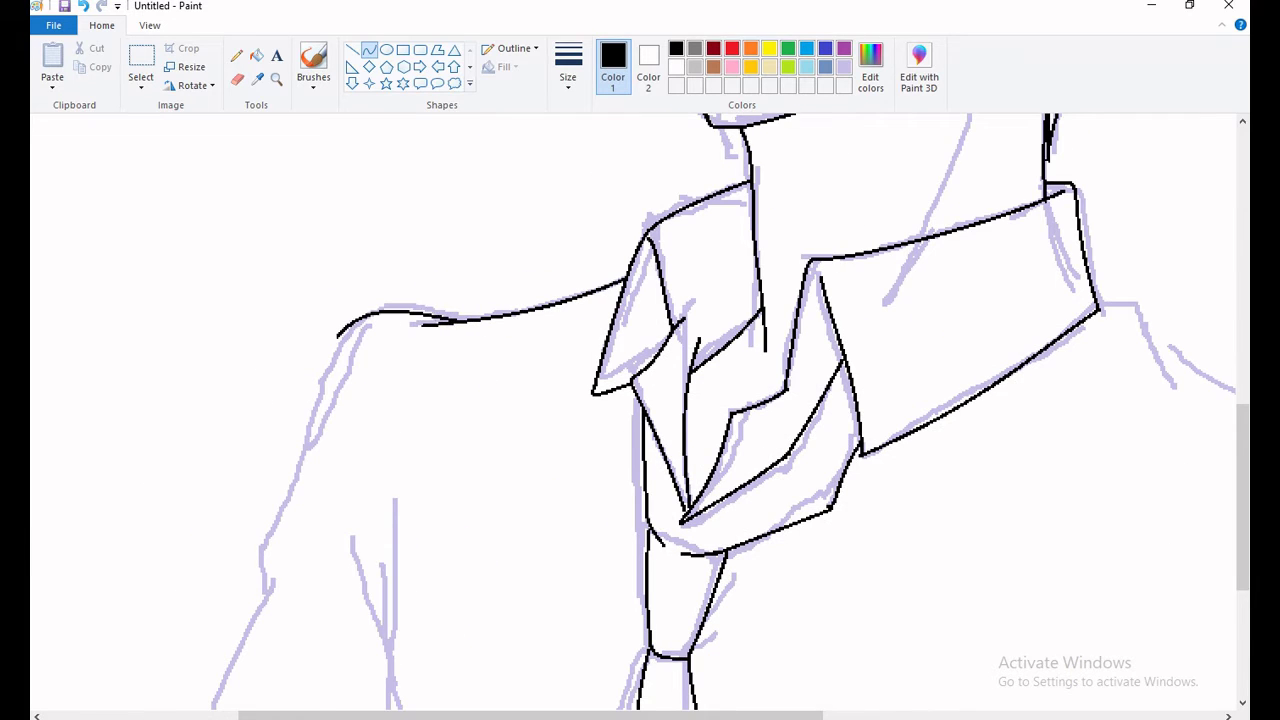
scroll(640, 410, "down", 2)
left_click_drag(340, 252, 235, 568)
left_click_drag(290, 410, 296, 406)
scroll(640, 410, "down", 2)
left_click_drag(238, 316, 152, 525)
Trace the inner edge of the left sleeve and its armpit fold with two black curves
left_click_drag(396, 194, 415, 566)
scroll(640, 410, "up", 2)
left_click_drag(390, 198, 348, 510)
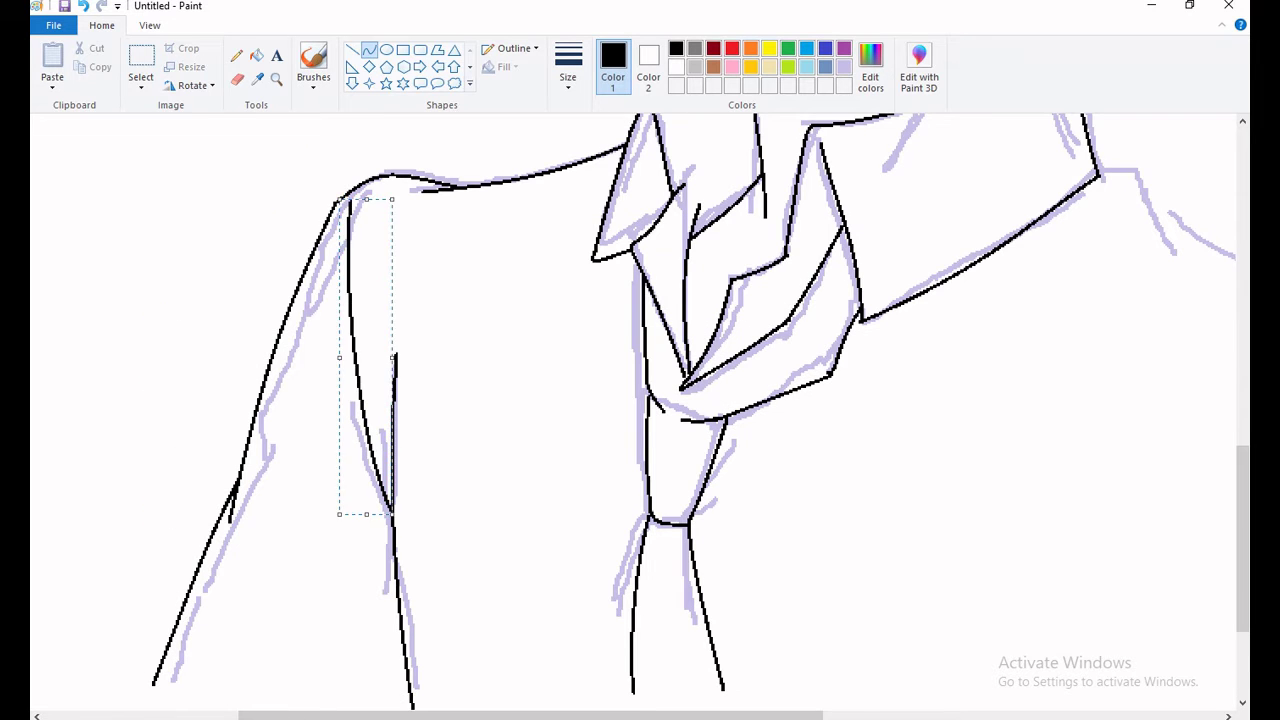
Trace the right shoulder line from the collar and the outer and inner edges of the right sleeve in black
scroll(640, 410, "right", 3)
left_click_drag(722, 173, 766, 166)
mouse_move(766, 166)
left_mouse_down()
mouse_move(812, 248)
mouse_move(781, 200)
mouse_move(958, 288)
left_mouse_up()
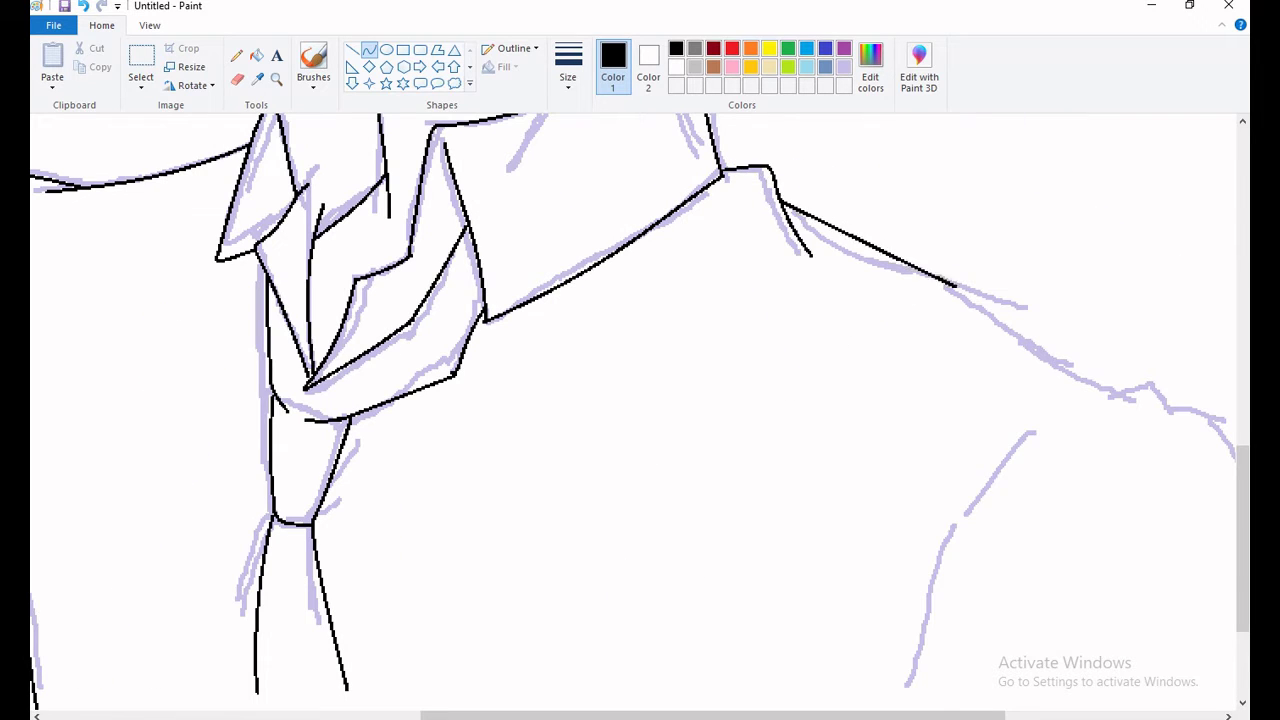
scroll(640, 410, "right", 3)
mouse_move(746, 276)
left_mouse_down()
mouse_move(946, 402)
mouse_move(1034, 412)
mouse_move(1142, 668)
left_mouse_up()
scroll(640, 404, "down", 1)
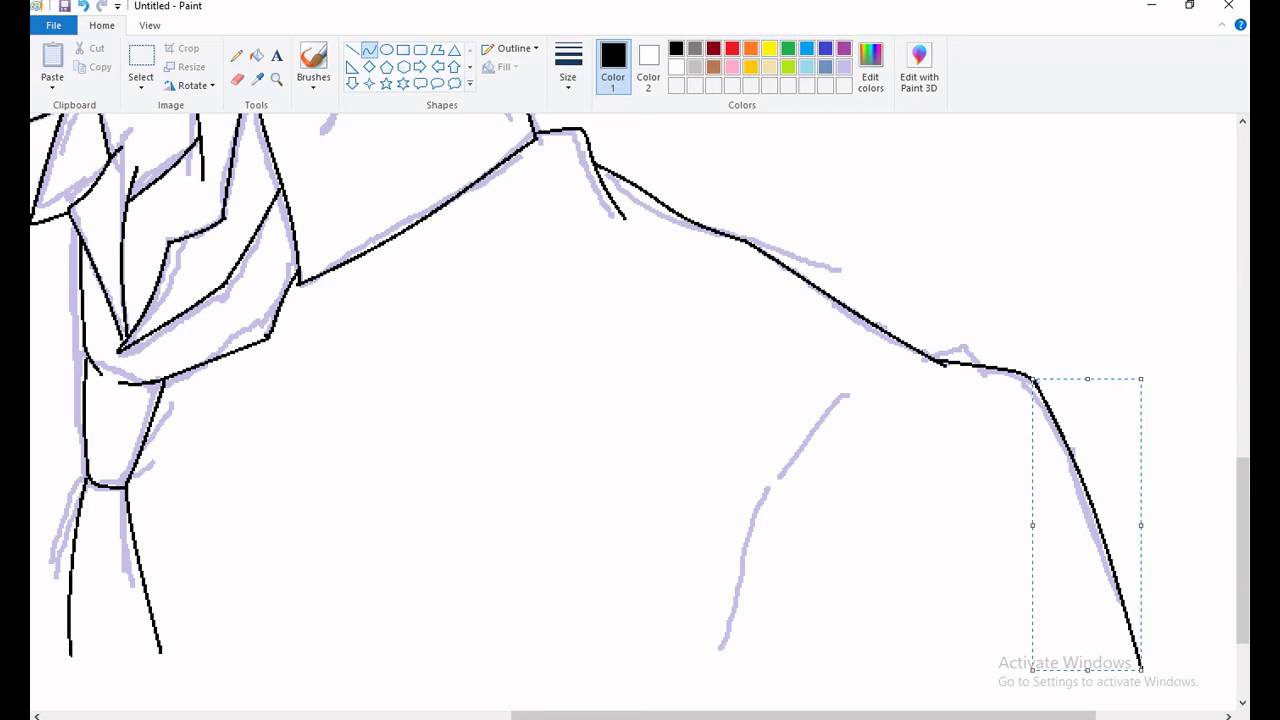
left_click_drag(912, 388, 742, 686)
Trace the slanted neck muscle line, the mouth and the short lower lip line in black
scroll(640, 410, "up", 5)
left_click_drag(403, 206, 352, 360)
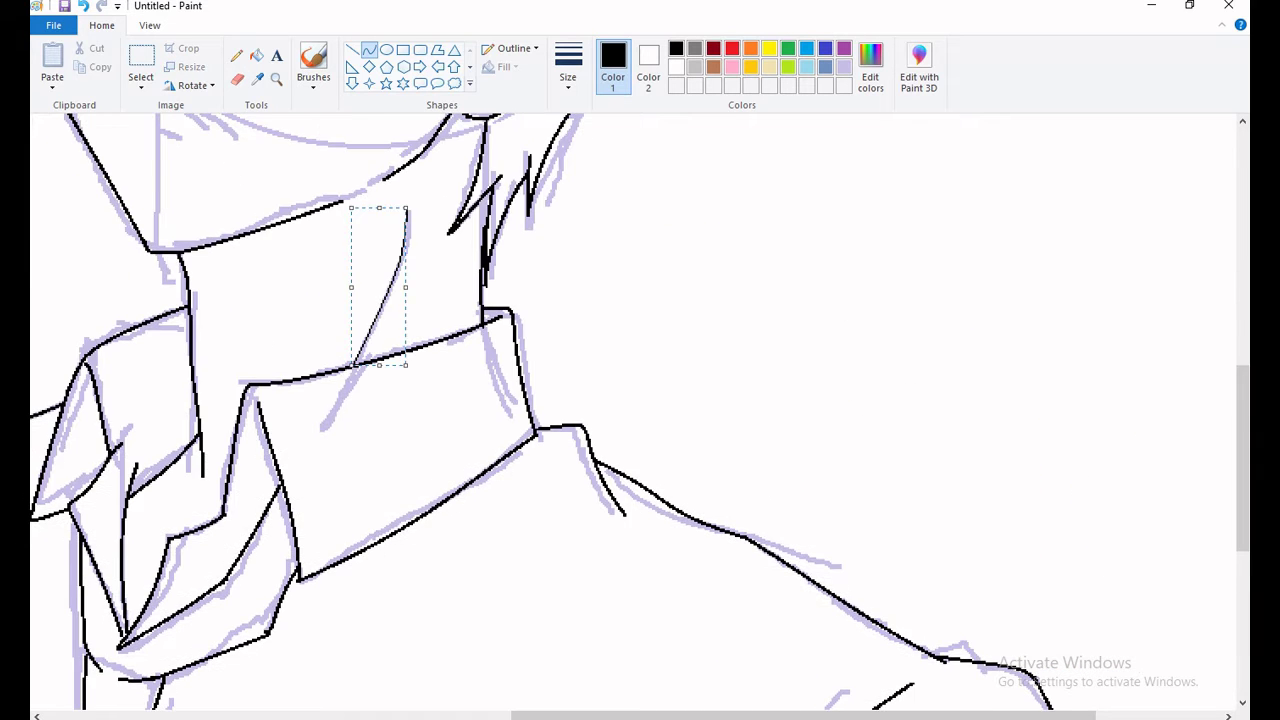
scroll(640, 410, "up", 5)
scroll(640, 410, "left", 4)
mouse_move(502, 492)
left_mouse_down()
mouse_move(604, 532)
mouse_move(528, 500)
mouse_move(572, 538)
left_mouse_up()
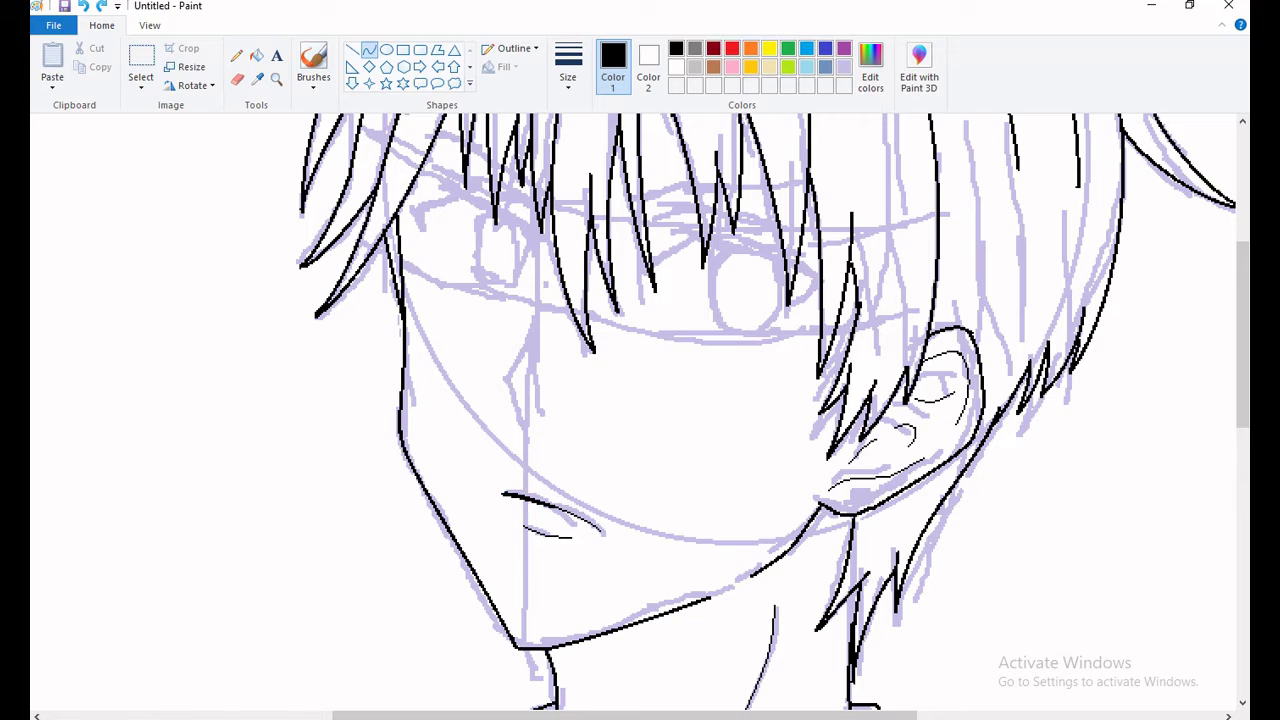
Draw the right eye in black with a tapered upper lash line, a pointed outer corner and an oval iris
scroll(640, 410, "up", 4)
key("ctrl+z")
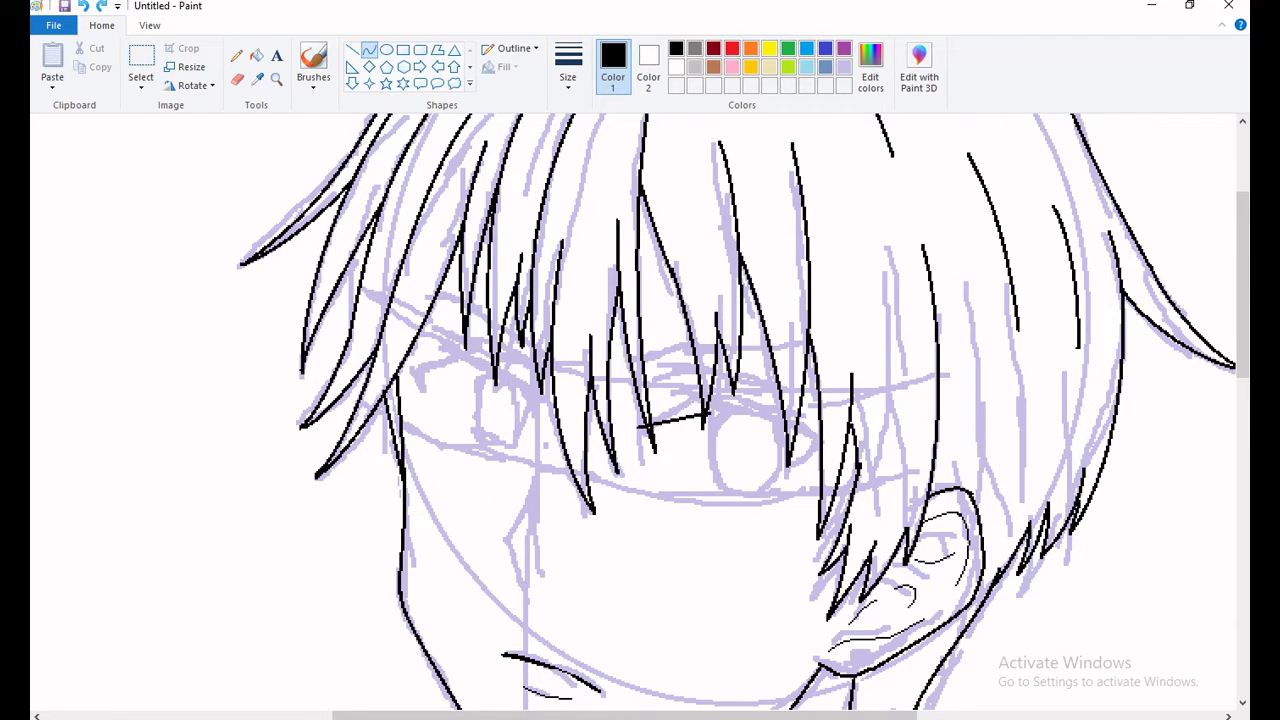
mouse_move(640, 424)
left_mouse_down()
mouse_move(712, 401)
mouse_move(806, 420)
mouse_move(742, 402)
mouse_move(818, 434)
left_mouse_up()
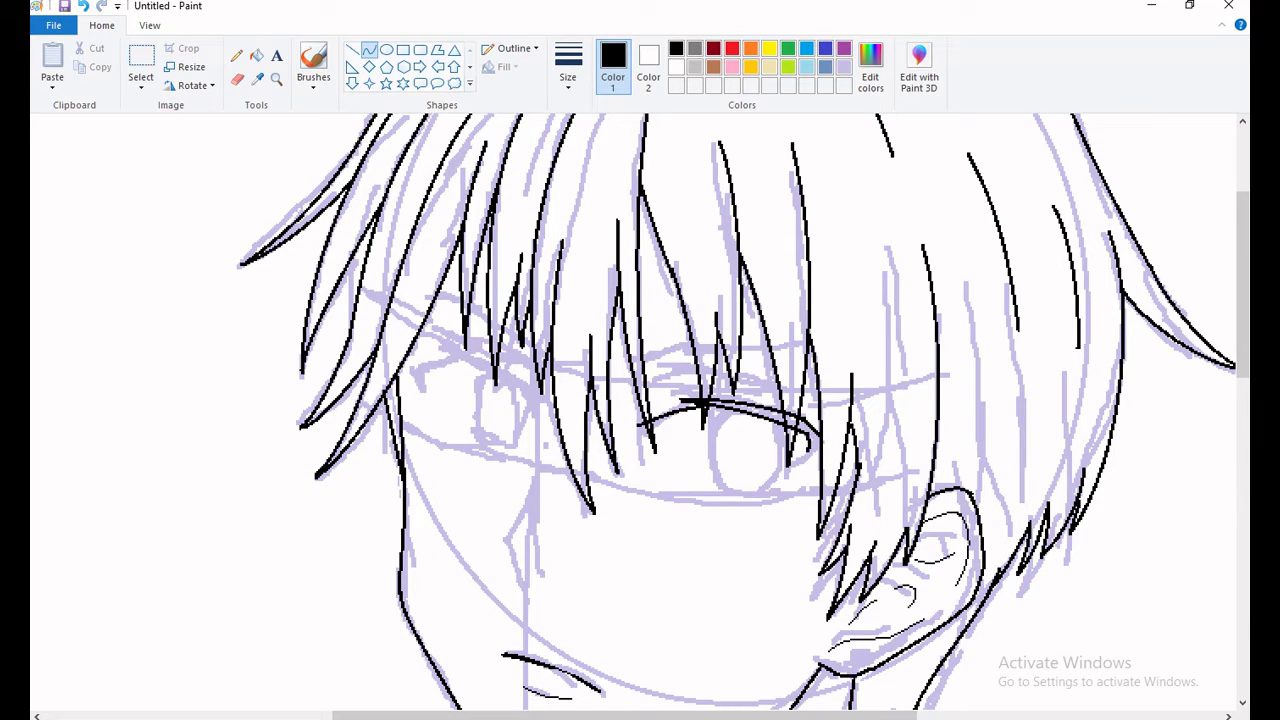
left_click_drag(820, 440, 792, 466)
left_click_drag(766, 470, 766, 500)
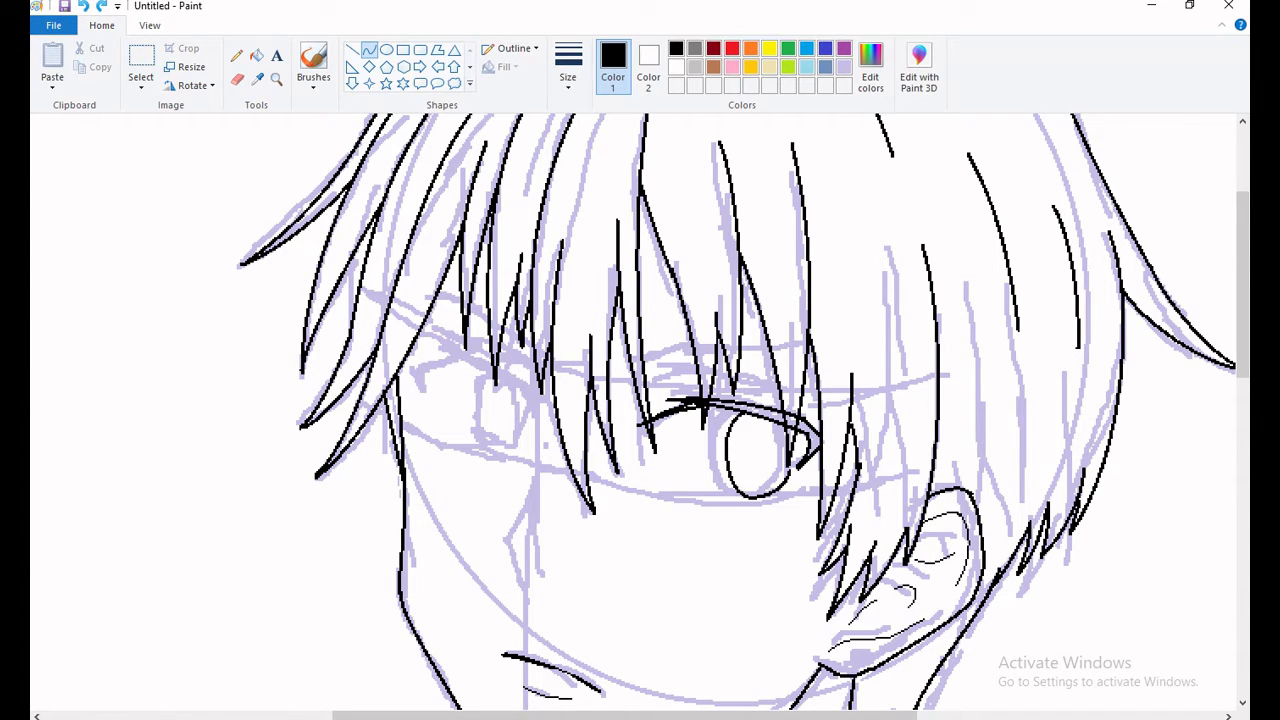
Draw the left eye's angled upper lash line, outer corner and eyelid crease in black
left_click(237, 79)
left_click(369, 49)
left_click_drag(535, 406, 543, 398)
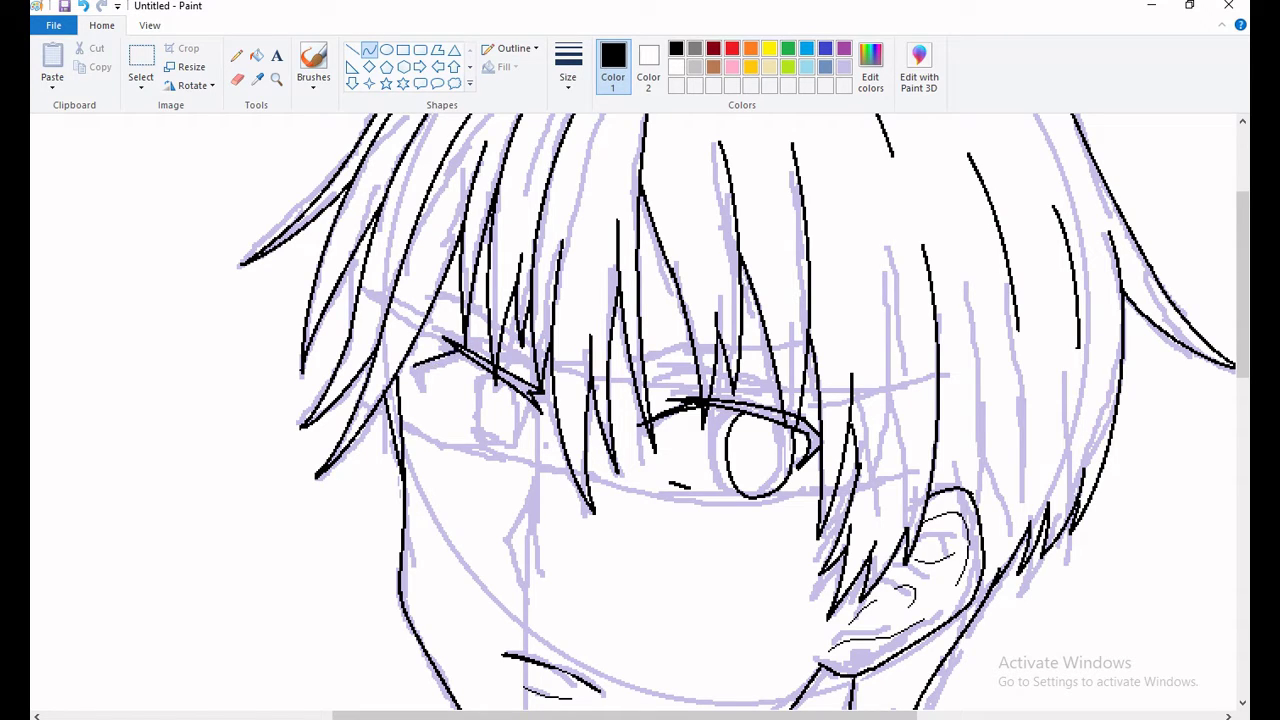
left_click_drag(412, 366, 421, 401)
left_click_drag(448, 330, 536, 368)
Add the right eyelid crease, both eyebrows and the oval iris of the left eye in black
left_click_drag(648, 388, 780, 390)
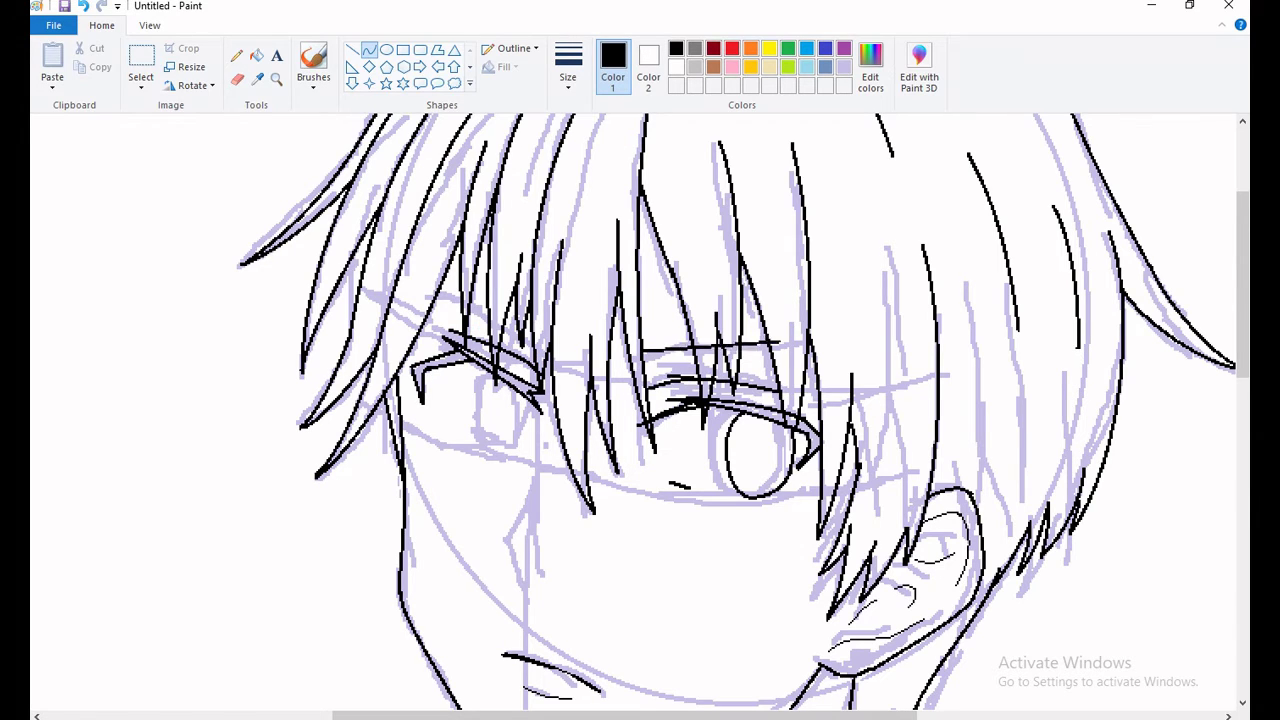
mouse_move(776, 344)
left_mouse_down()
mouse_move(642, 350)
mouse_move(615, 366)
left_mouse_up()
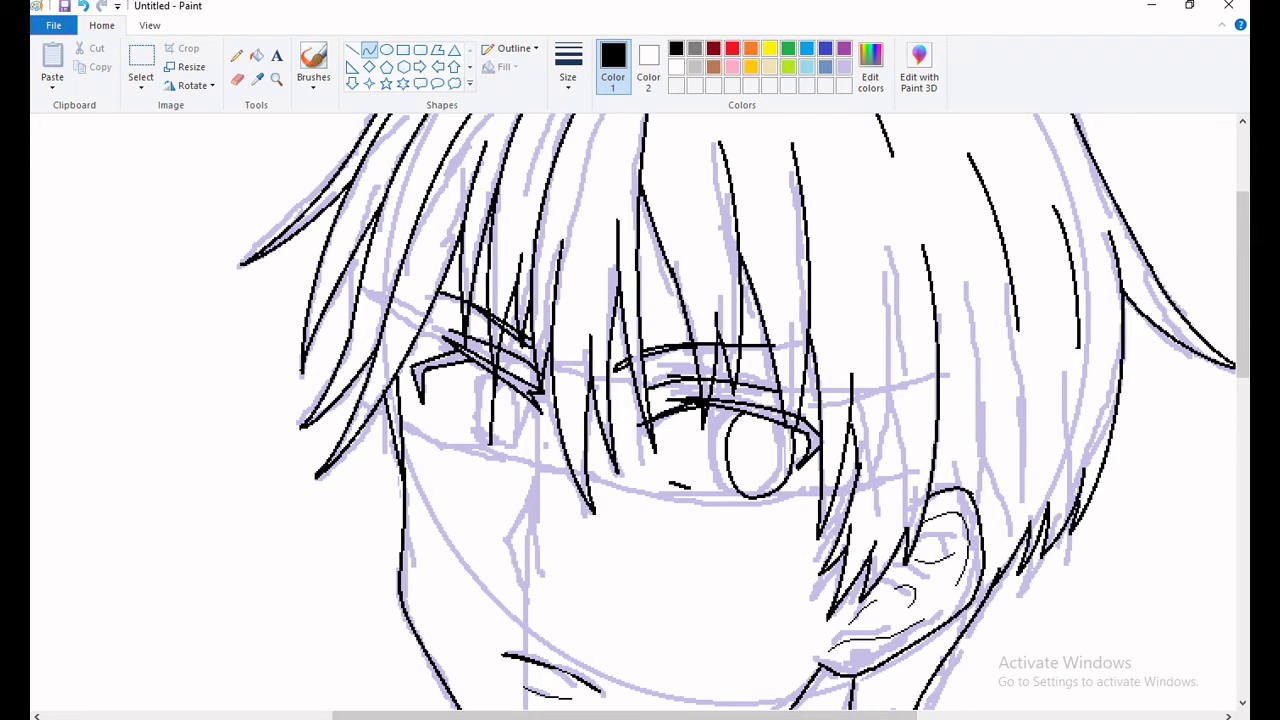
left_click_drag(490, 378, 528, 402)
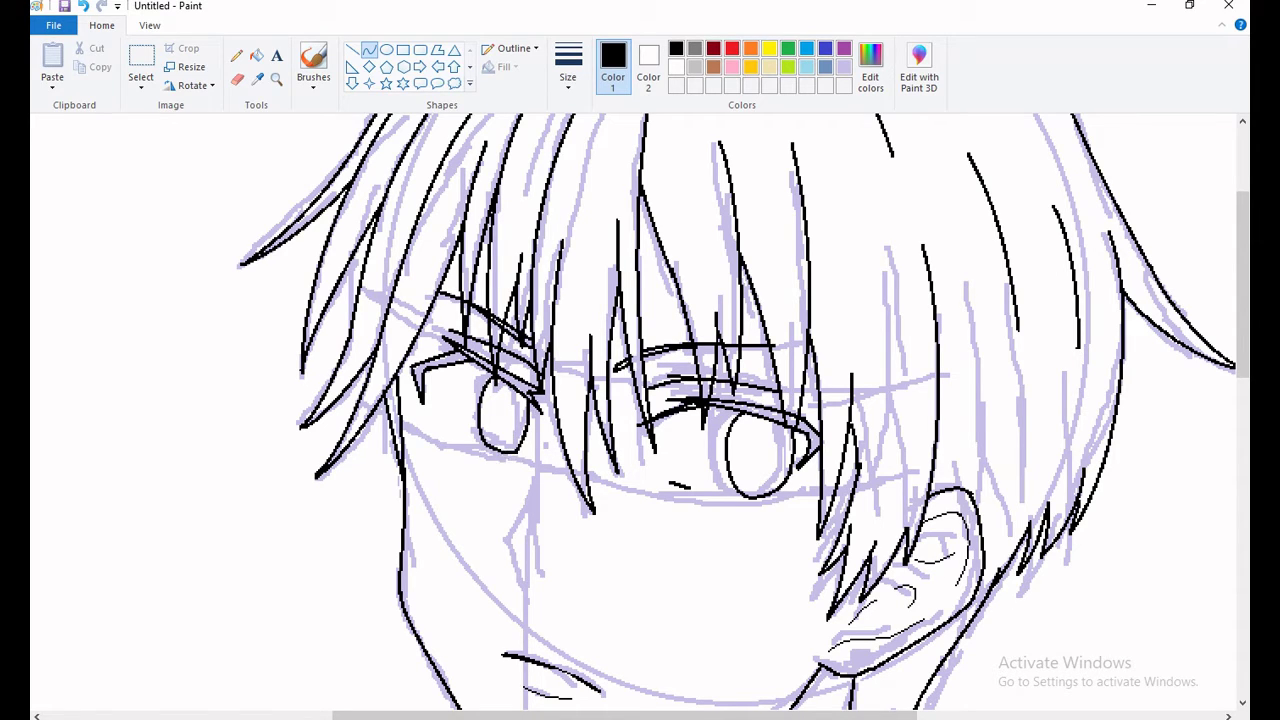
Trace the nose over the sketch with thin black curves between the eyes and the mouth
scroll(592, 320, "down", 2)
scroll(592, 320, "up", 2)
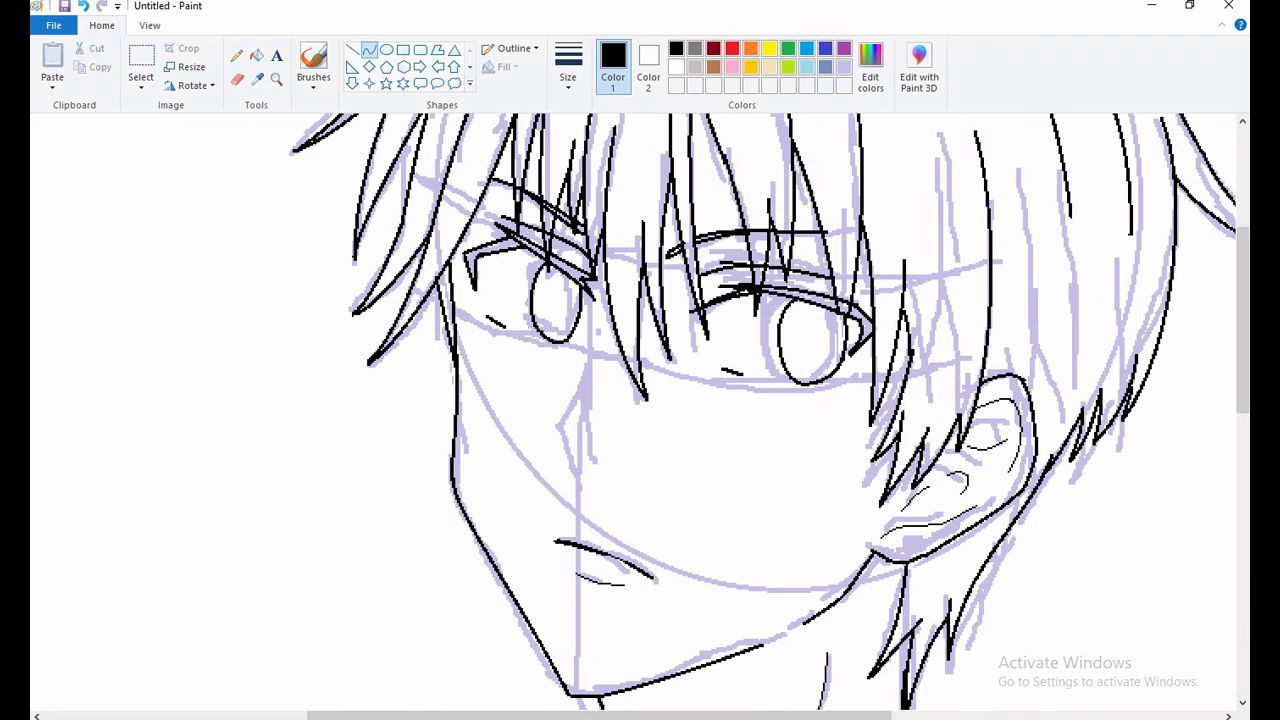
key("ctrl+z")
left_click_drag(587, 362, 565, 498)
Clear the lavender sketch from beneath the black line art across the whole figure
left_click(276, 78)
right_click(342, 230)
right_click(342, 230)
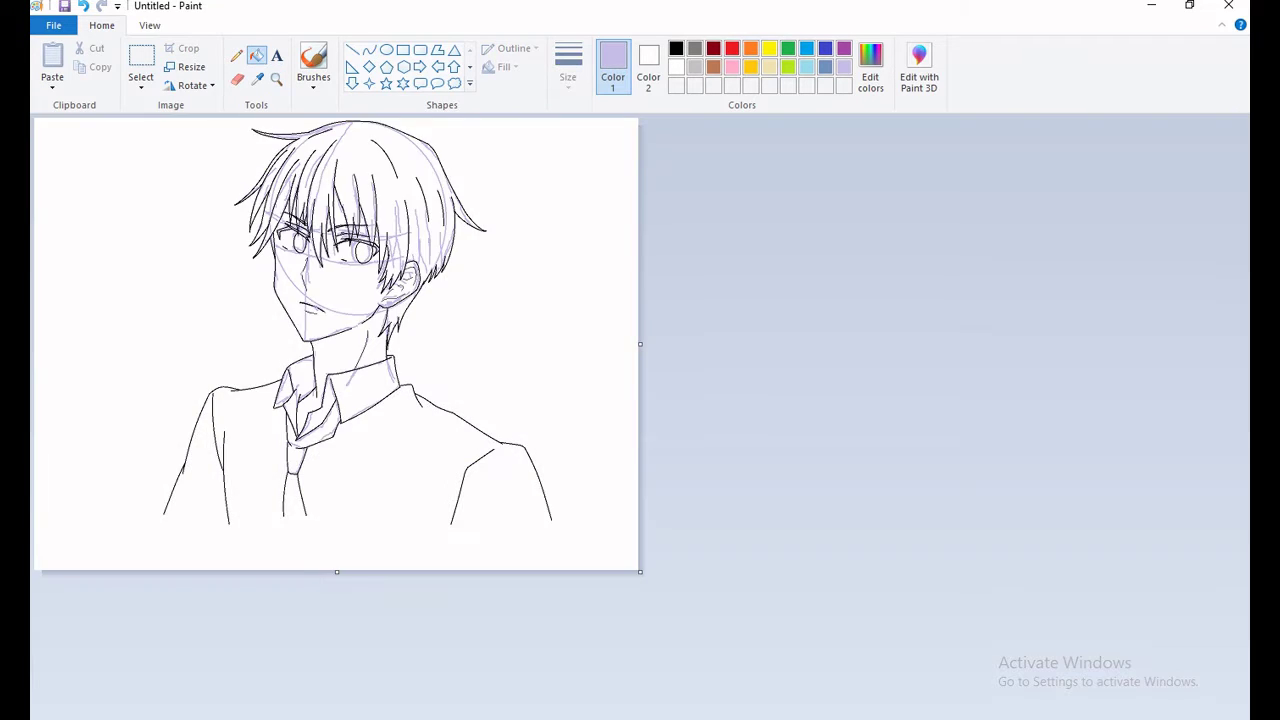
left_click(257, 55)
left_click(330, 290)
key("ctrl+z")
left_click(237, 79)
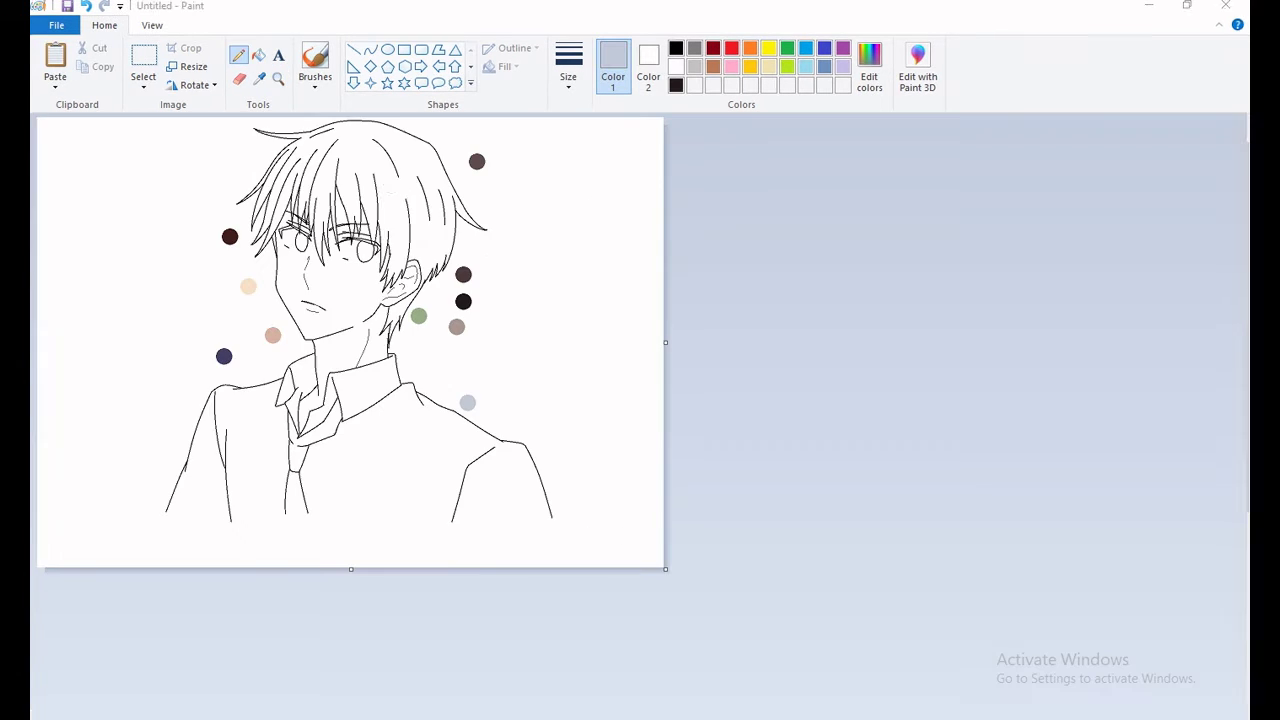
Fill the hair with the brown swatch colour and recolour the strand lines and eyelashes with the dark maroon swatch
left_click(276, 78)
left_click(360, 266)
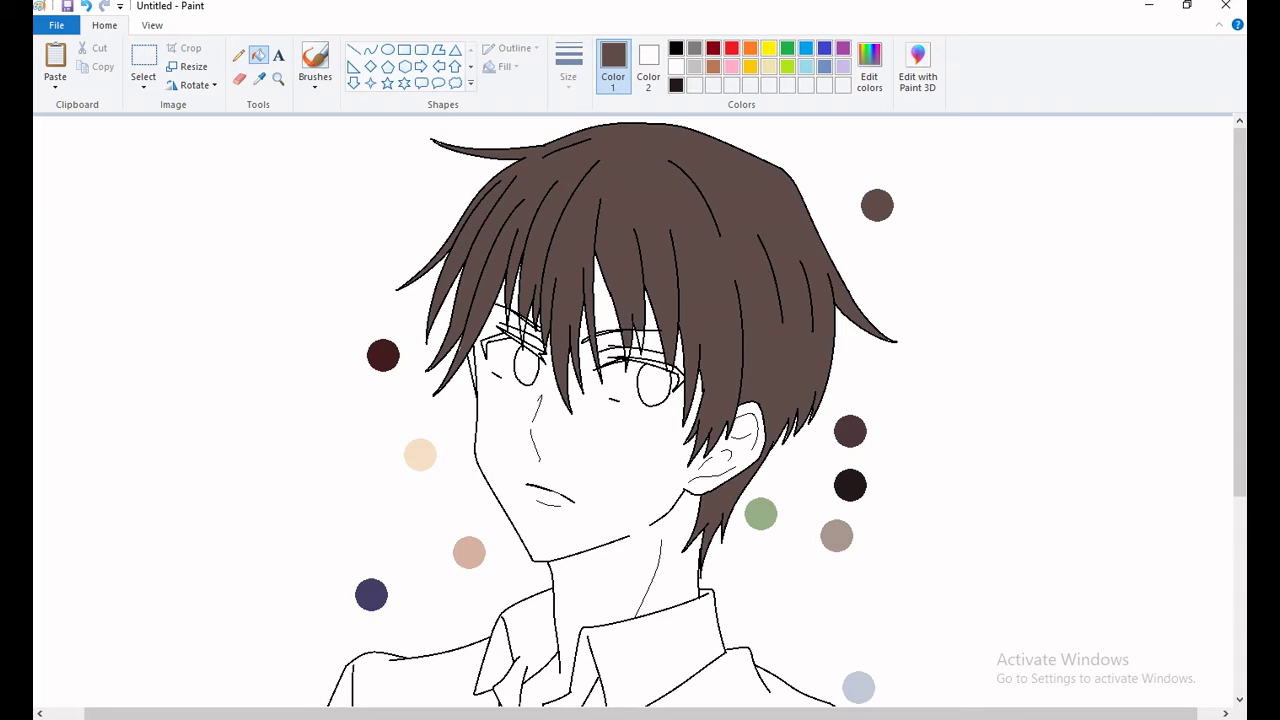
left_click(259, 78)
right_click(383, 355)
left_click(237, 79)
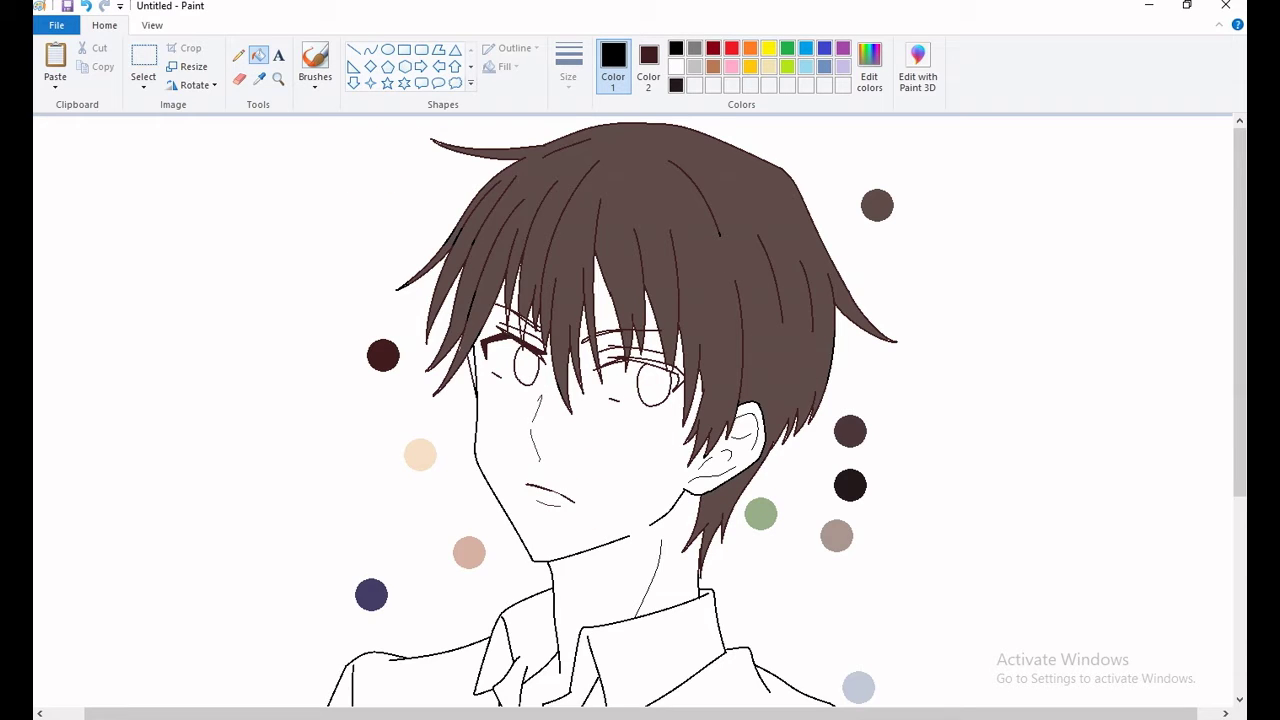
left_click(648, 363)
key("ctrl+z")
Fill the face, neck and forehead gaps between the strands with the pale peach swatch colour
left_click(420, 455)
left_click(590, 470)
left_click(607, 295)
left_click(516, 300)
left_click(501, 295)
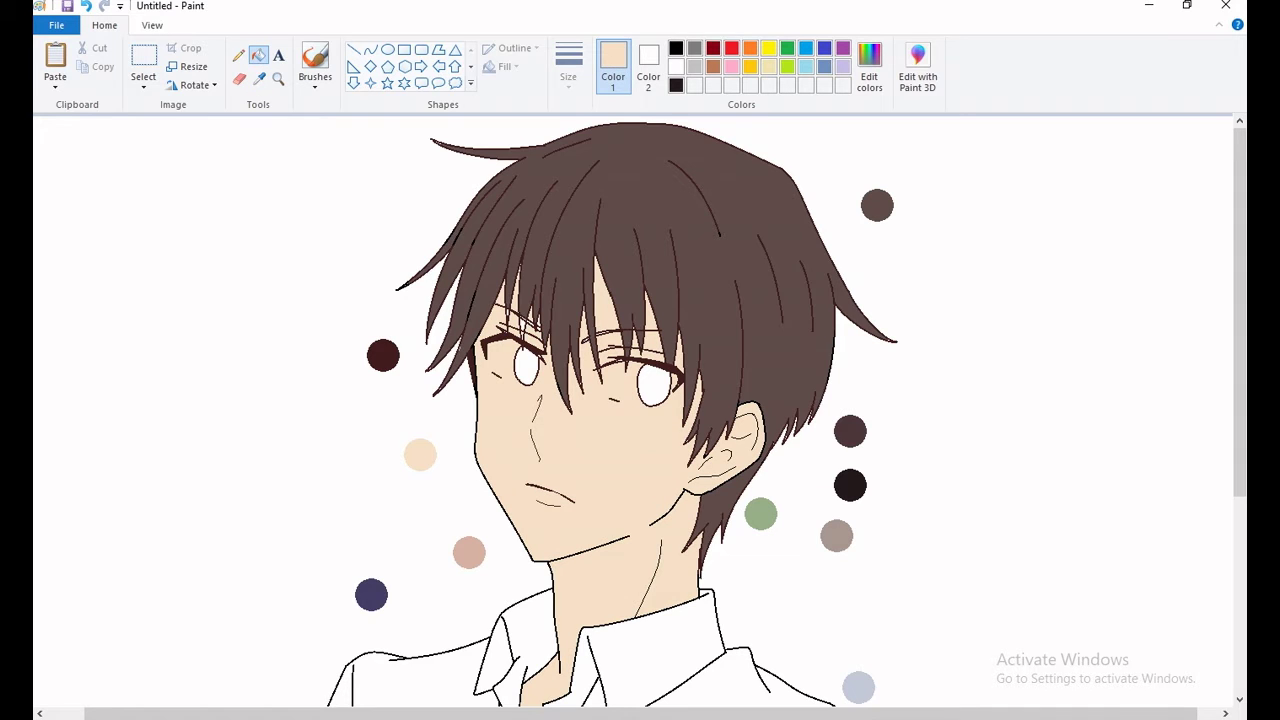
Touch up the remaining white gaps around the fringe and eyebrows with the brown hair swatch colour
left_click(259, 78)
left_click(877, 205)
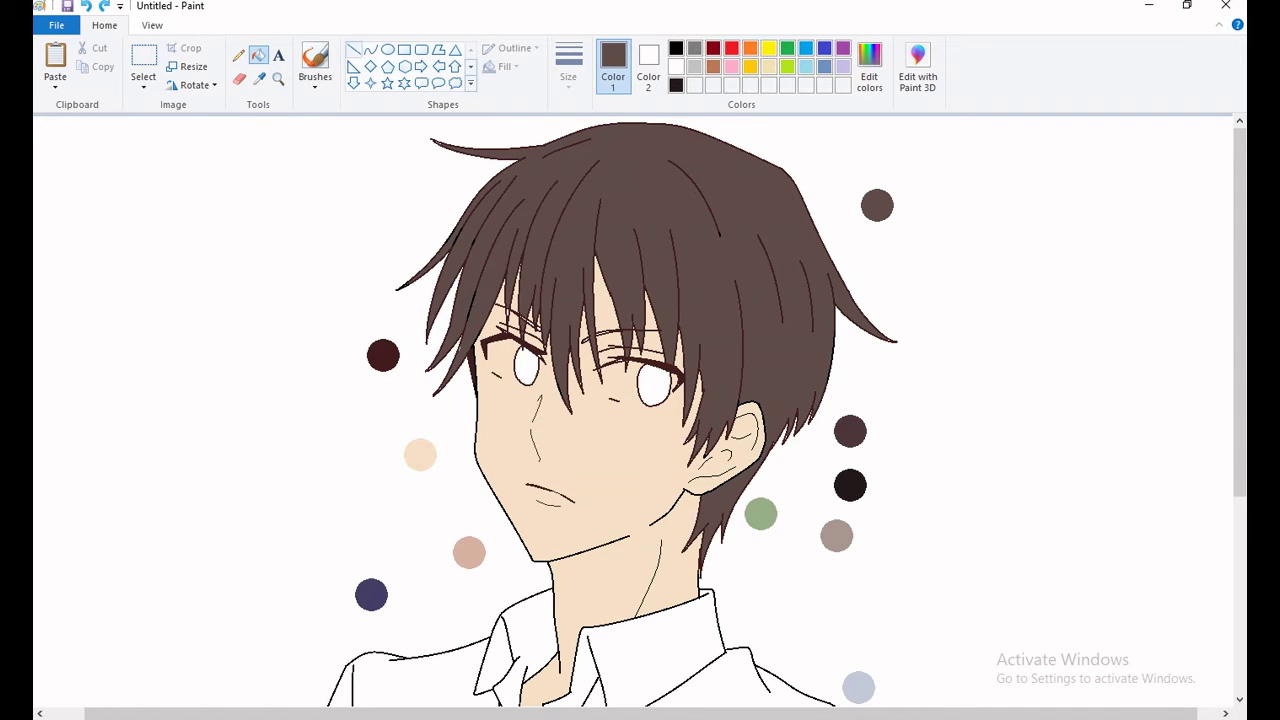
left_click(238, 78)
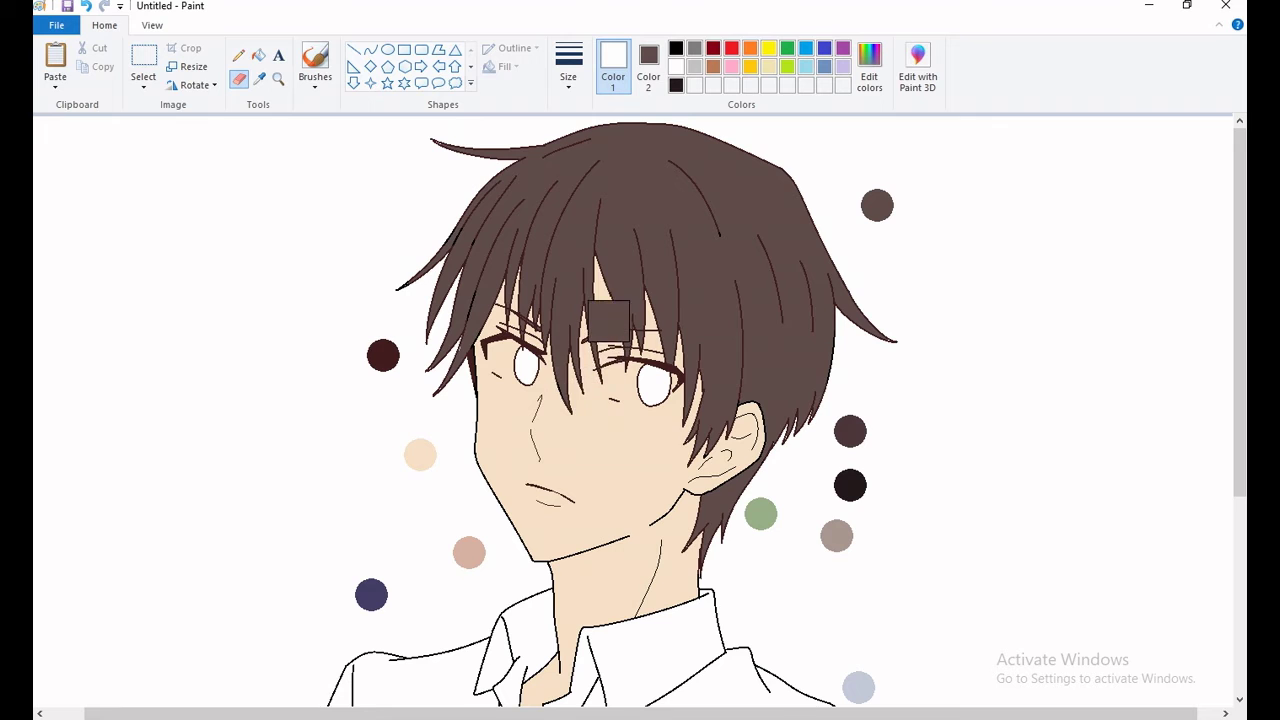
right_click(676, 66)
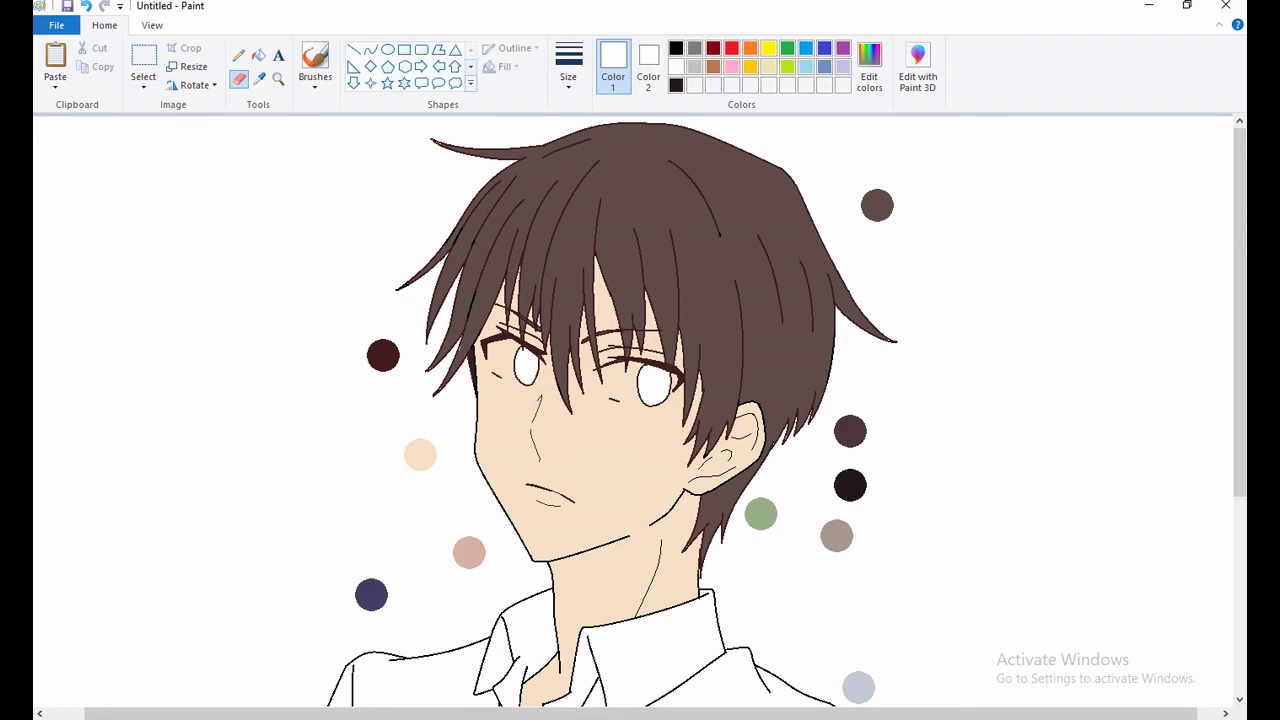
Draw a pale grey line along the shirt's open lower edge, closing the gaps between sleeves, tie and body
scroll(640, 410, "down", 5)
left_click(238, 56)
left_click(869, 70)
key("Escape")
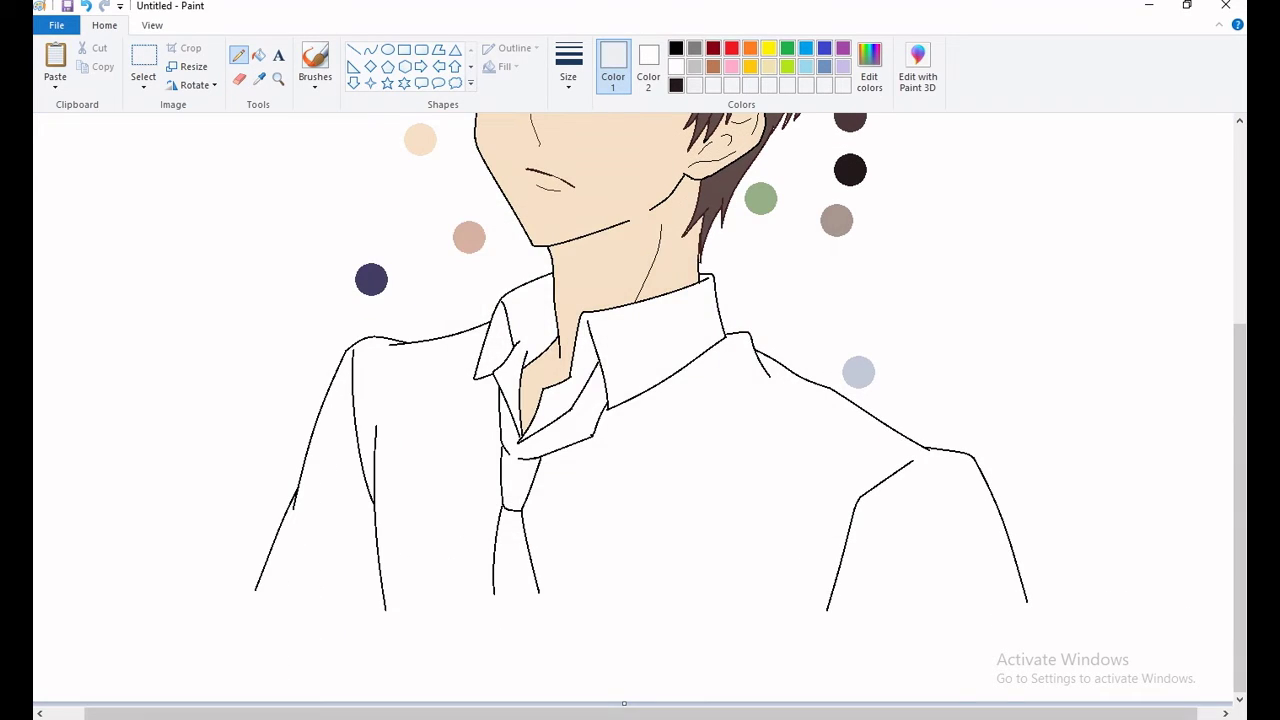
left_click(278, 78)
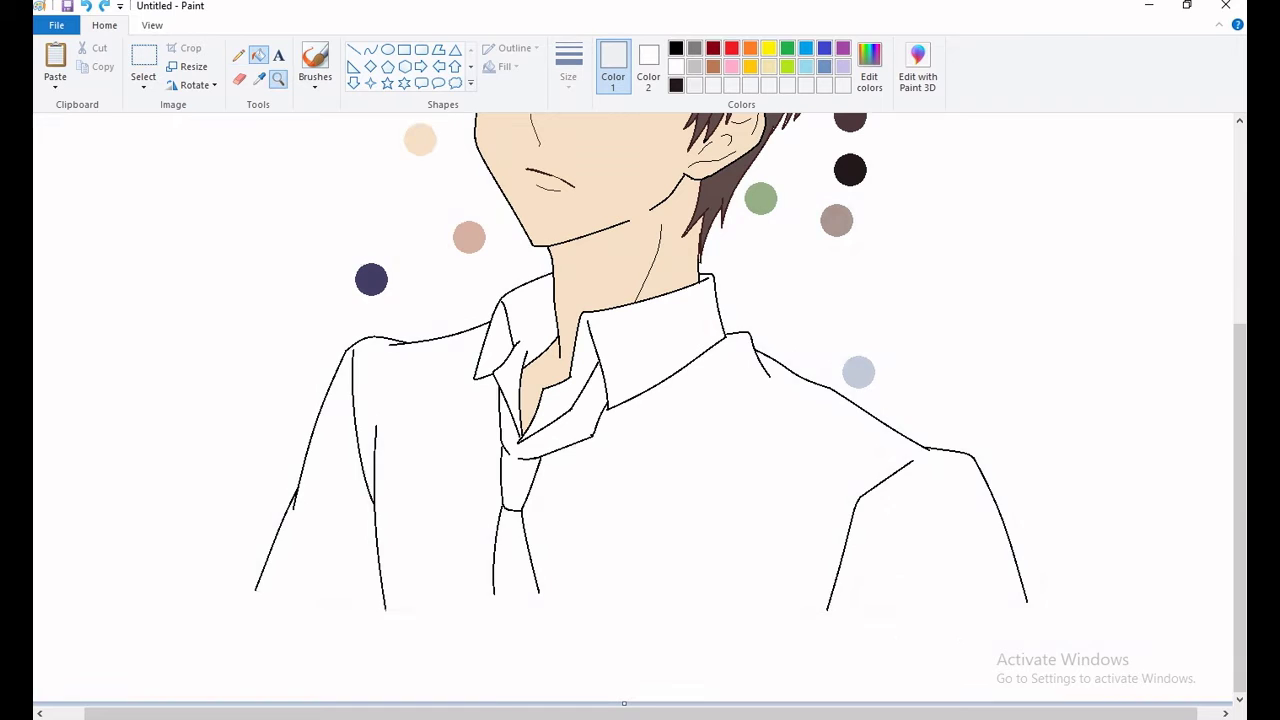
left_click(835, 580)
left_click_drag(1046, 713, 360, 713)
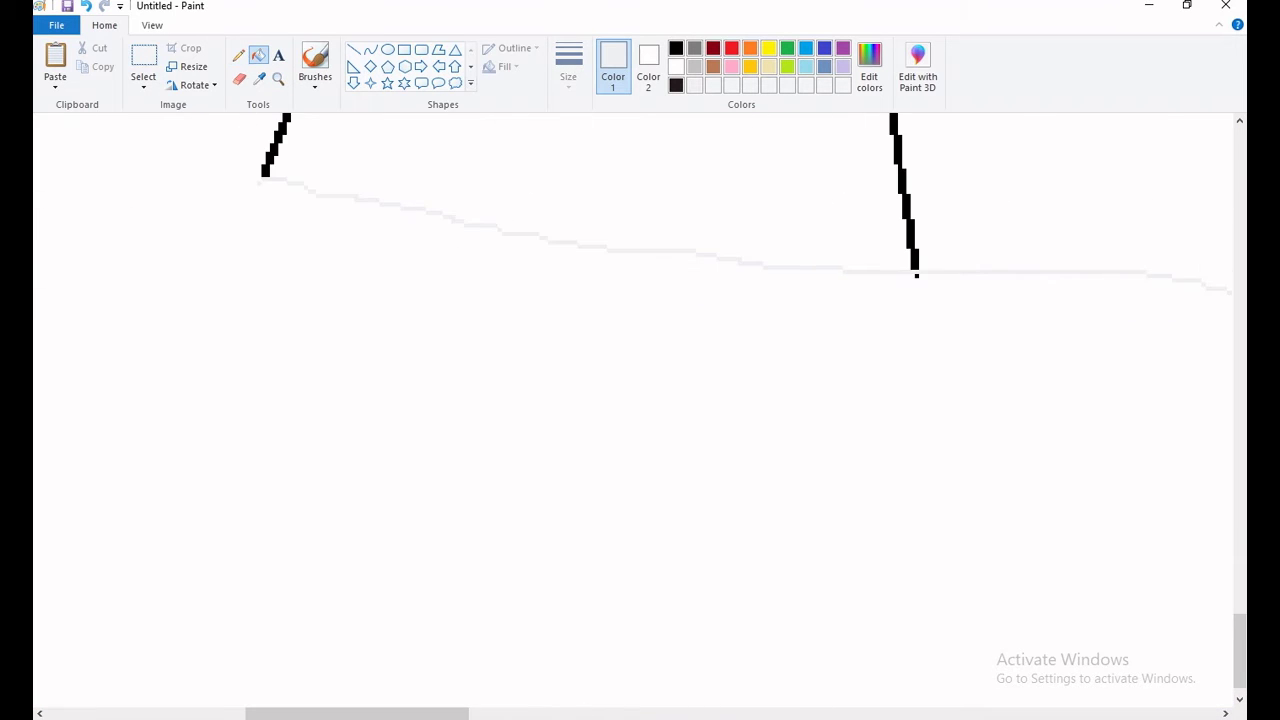
scroll(640, 410, "down", 3)
left_click(278, 78)
left_click(720, 297)
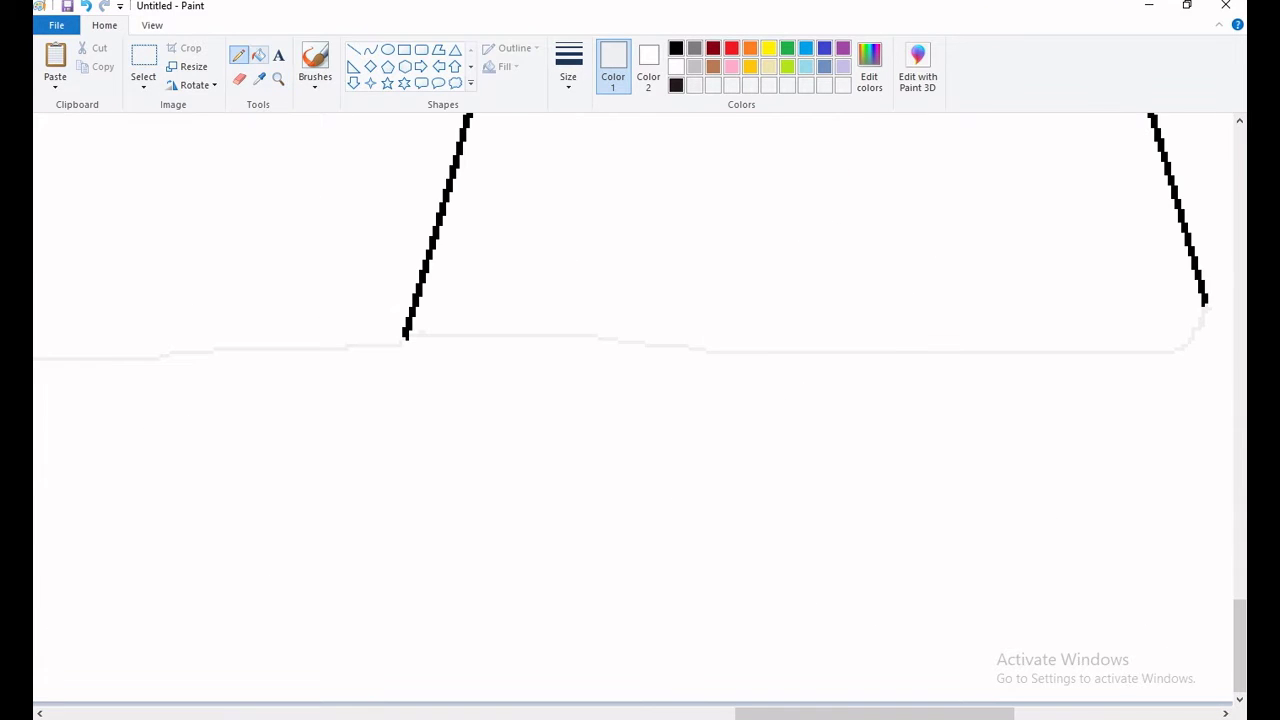
Fill the shirt body, sleeves and collar with the pale grey colour
right_click(531, 498)
left_click(258, 55)
left_click(640, 320)
left_click(474, 335)
left_click(492, 480)
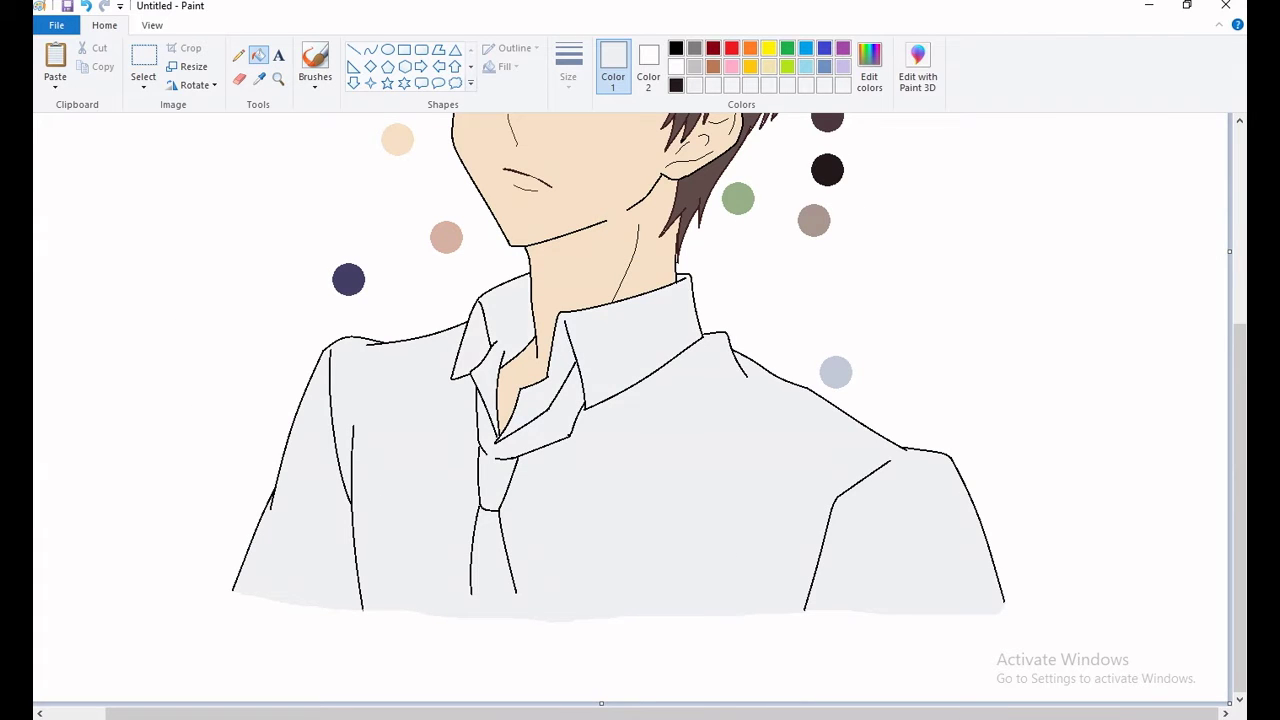
Extend the tie's two edge lines in black down to the shirt's lower edge
left_click(370, 48)
left_click(676, 48)
left_click_drag(472, 598, 475, 618)
Outline a narrow trim along the collar edges with curves in a lighter purple-blue based on the navy swatch
left_click(259, 78)
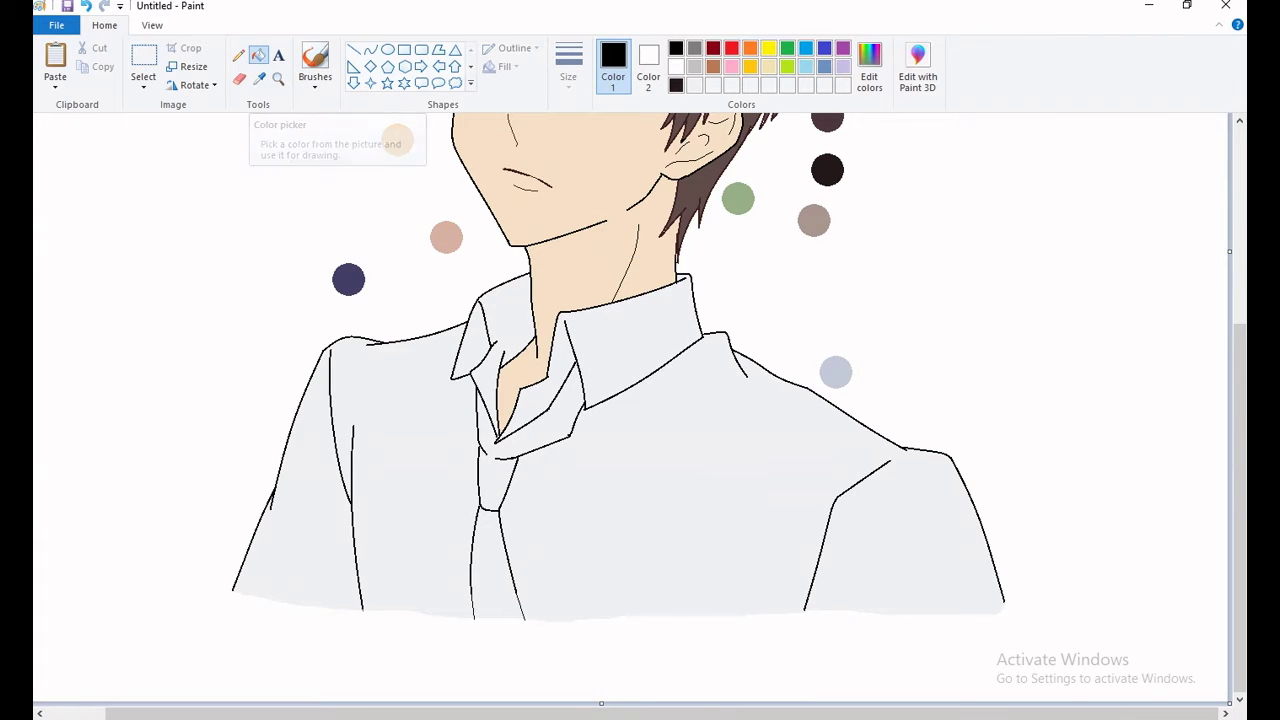
left_click(348, 279)
left_click(869, 70)
left_click(717, 477)
left_click(486, 477)
left_click(278, 78)
left_click(516, 356)
left_click(370, 48)
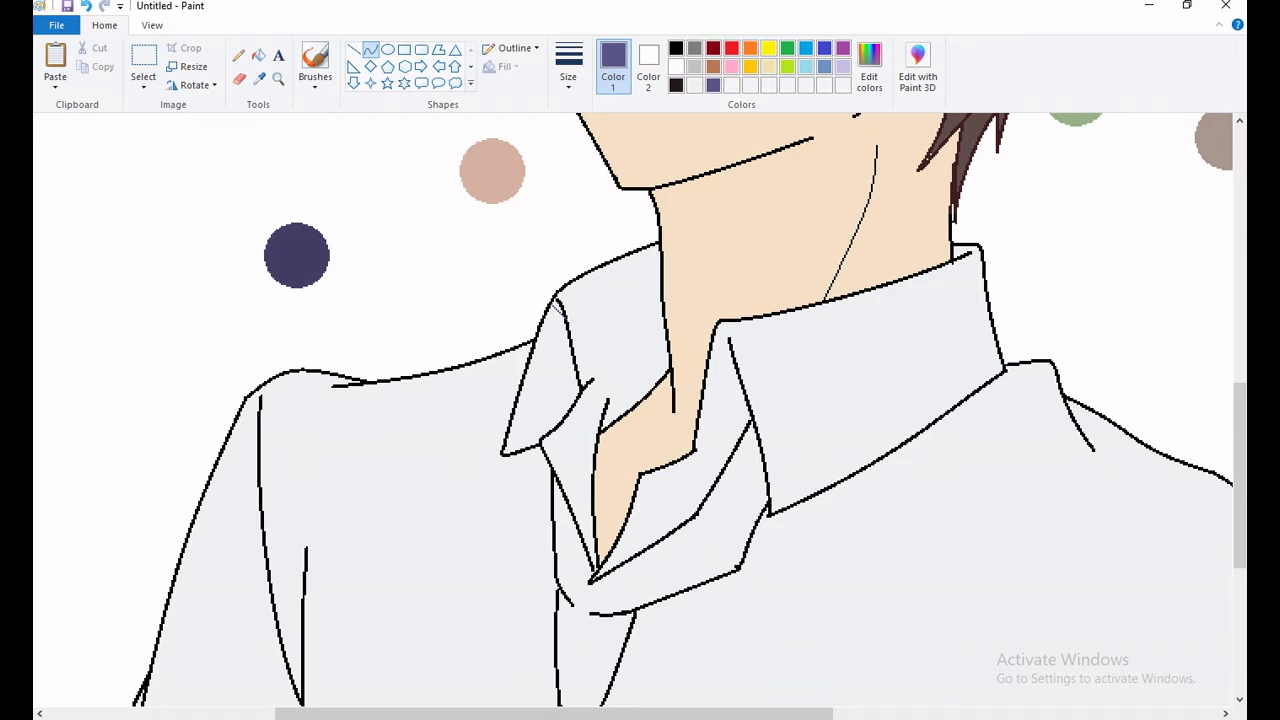
left_click_drag(574, 286, 592, 378)
mouse_move(733, 326)
left_mouse_down()
mouse_move(779, 491)
mouse_move(1000, 358)
left_mouse_up()
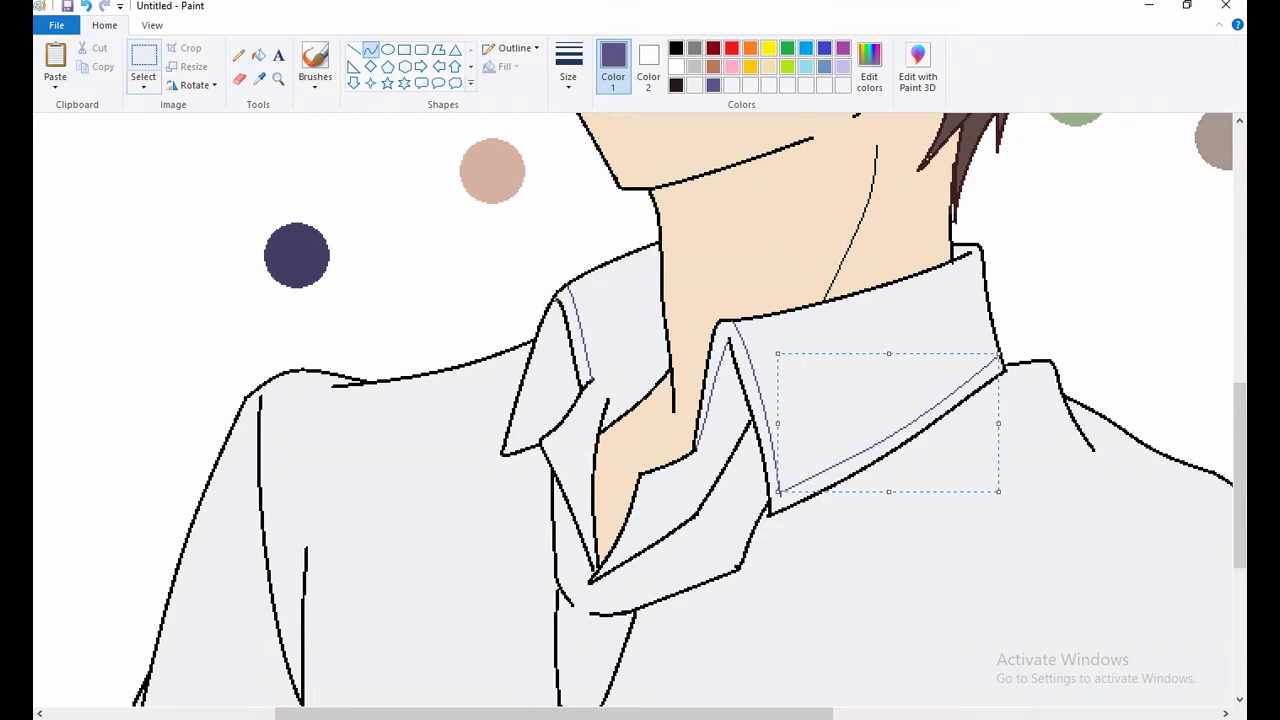
Fill the trim bands on both collar flaps with the purple-blue colour
left_click(259, 55)
left_click(577, 340)
left_click(880, 443)
Outline and fill shadow shapes inside the collar beside the neck, using a blue-grey shadow colour
scroll(640, 410, "down", 2)
left_click(259, 77)
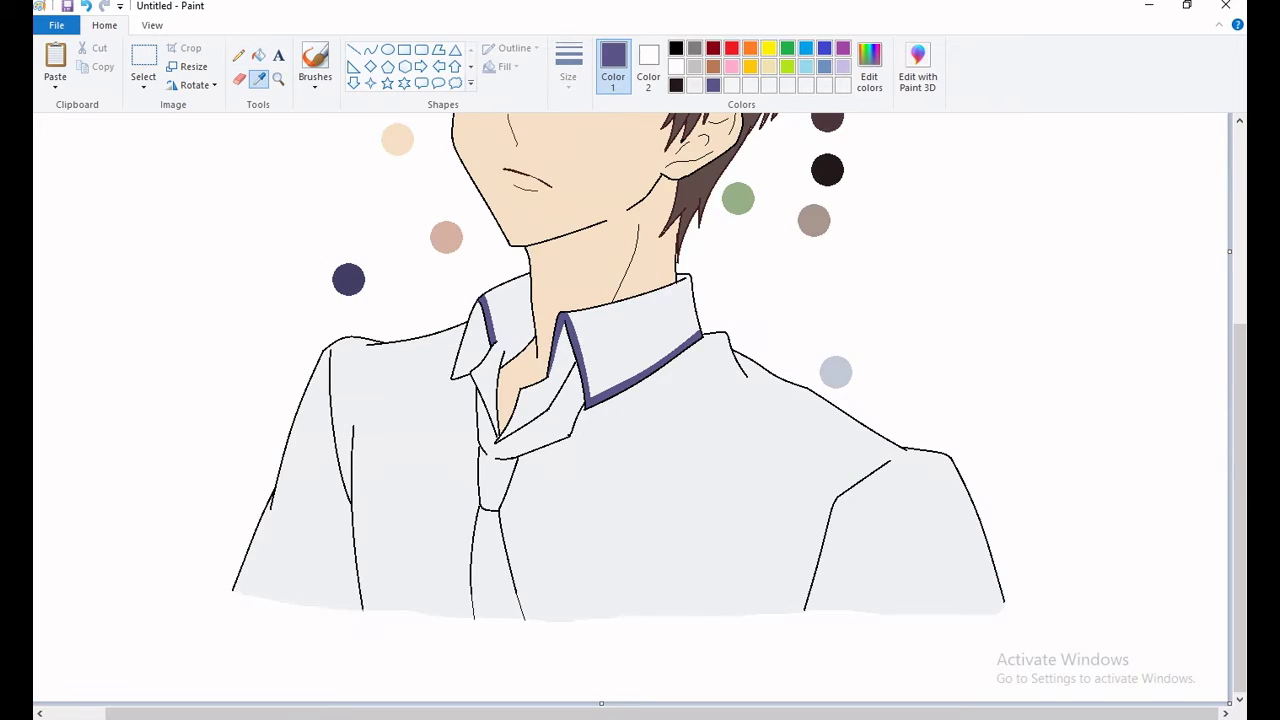
left_click(420, 520)
scroll(640, 410, "up", 3)
left_click(238, 55)
scroll(640, 410, "down", 1)
left_click_drag(525, 341, 537, 383)
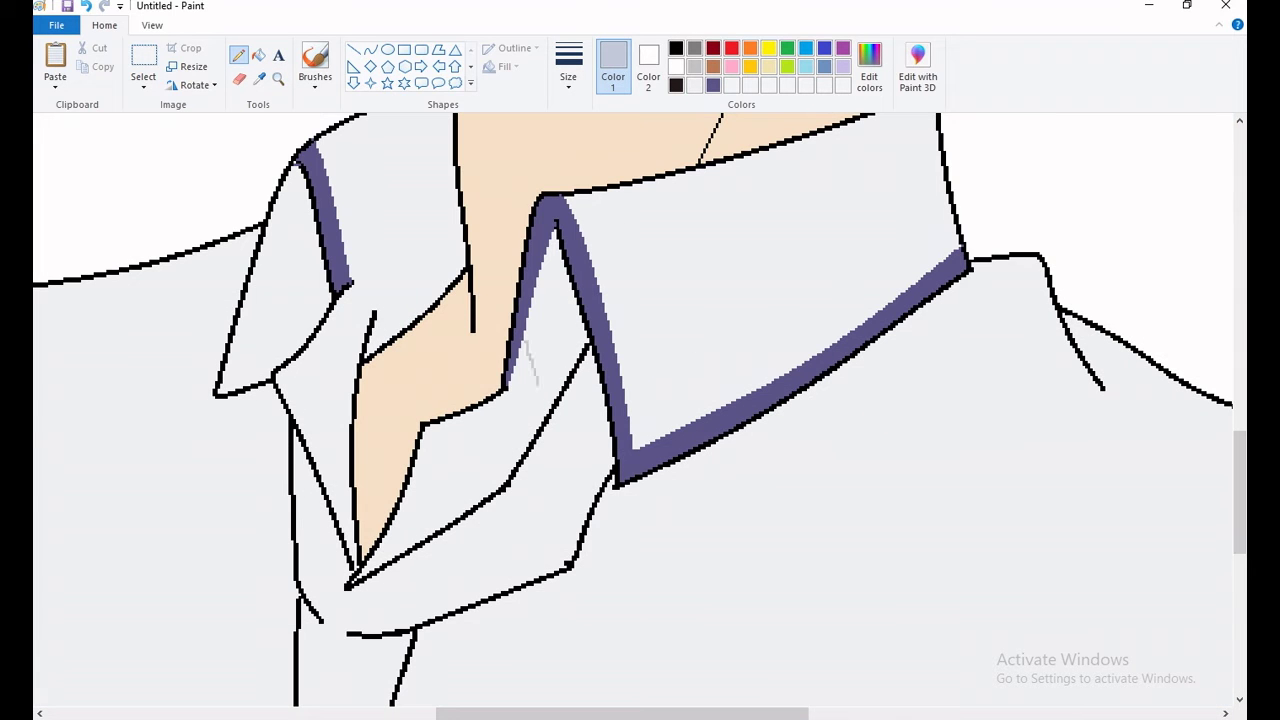
left_click(259, 55)
left_click(415, 260)
left_click(550, 340)
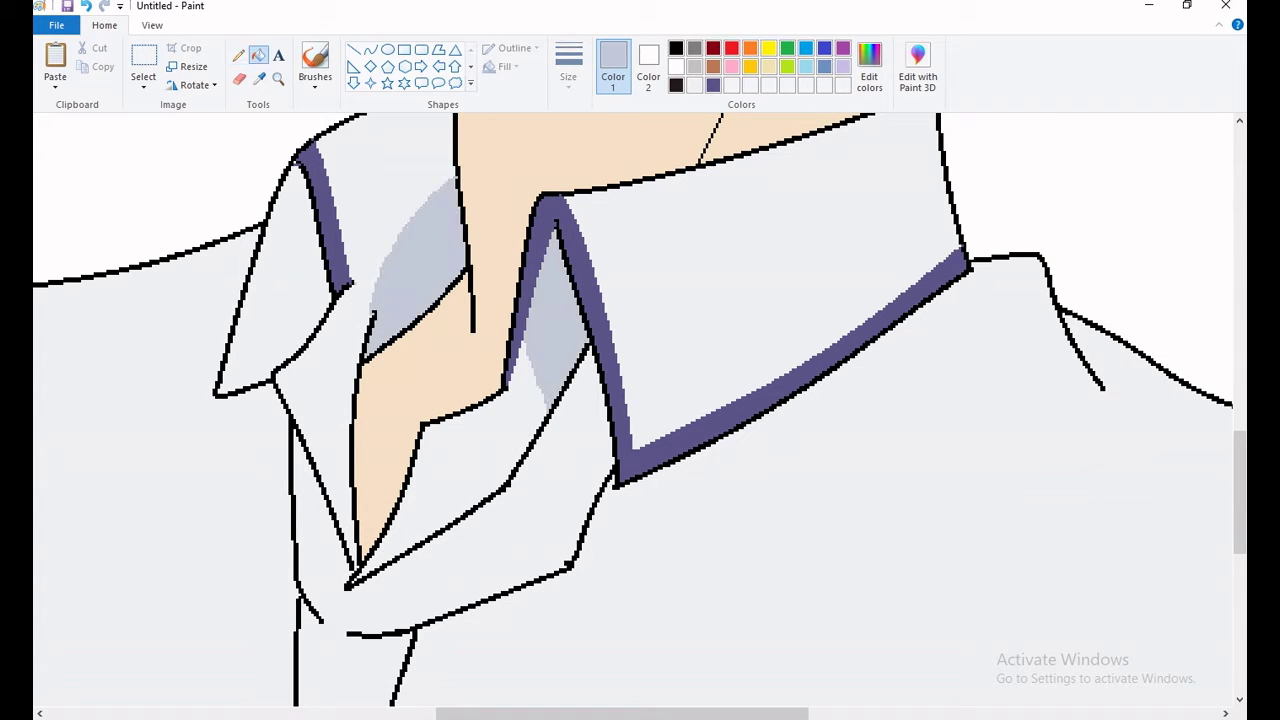
Shade the tie loop under the large collar flap and the top of the tie knot in blue-grey
left_click(238, 55)
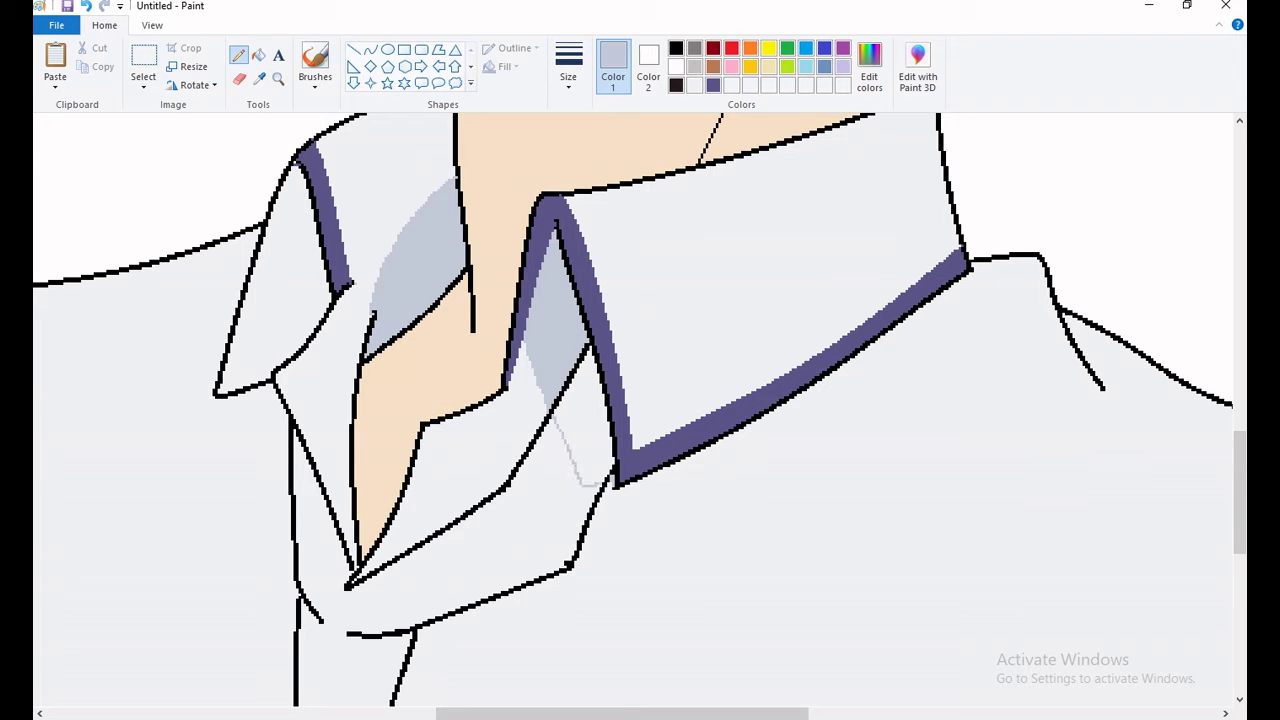
left_click(259, 55)
left_click(588, 440)
left_click(278, 77)
left_click(238, 55)
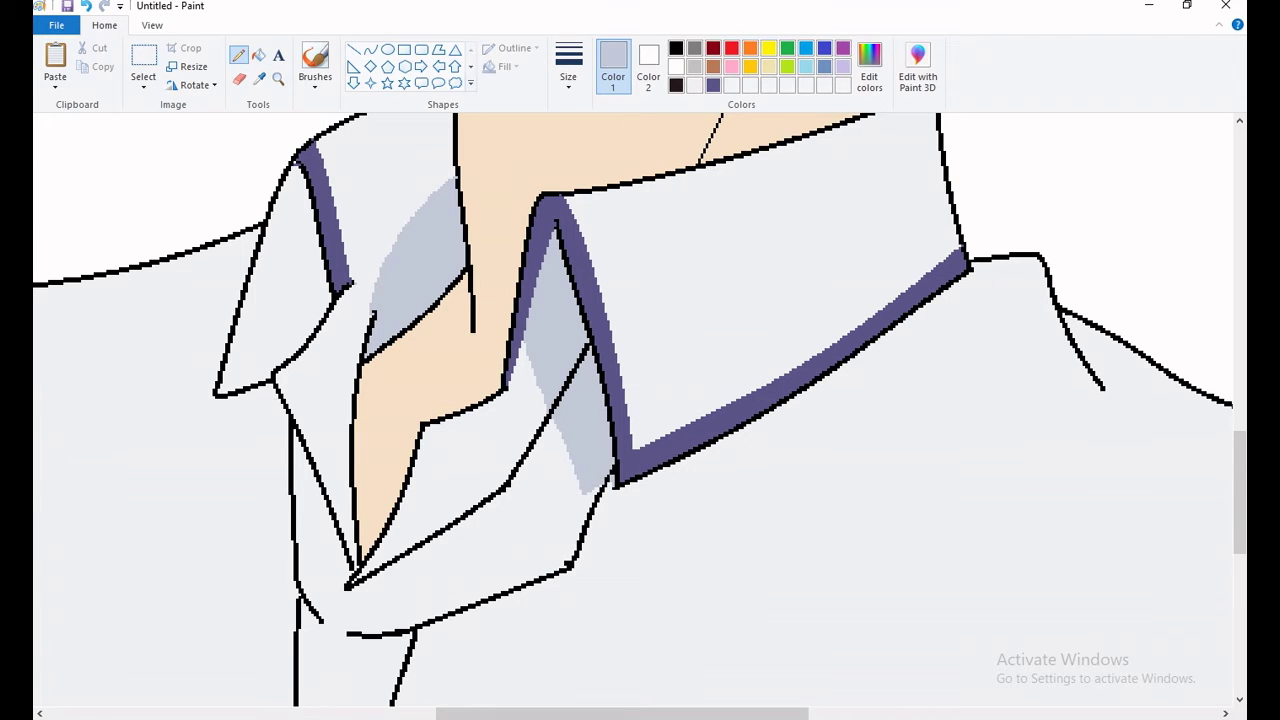
left_click_drag(322, 620, 405, 638)
left_click(259, 55)
left_click(368, 638)
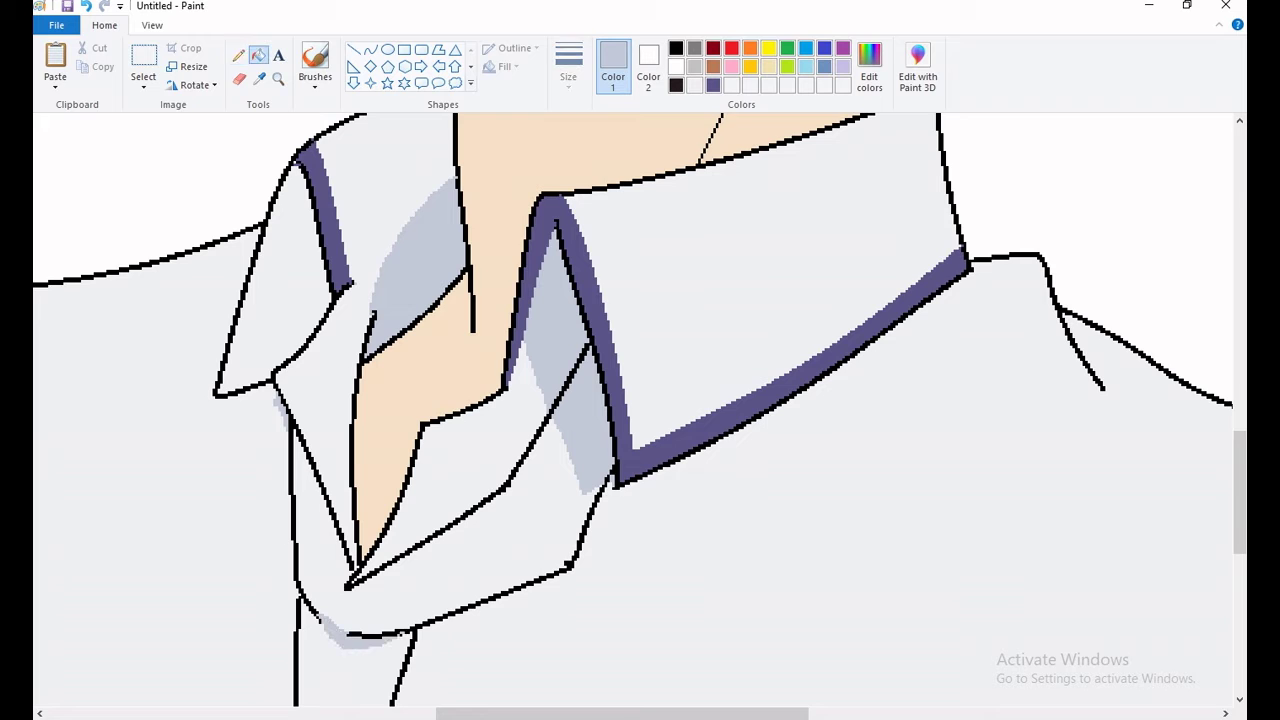
Draw a thin blue-grey shadow curve along the long fold line beside the shirt's left sleeve
left_click(238, 55)
left_click(370, 49)
scroll(640, 400, "down", 3)
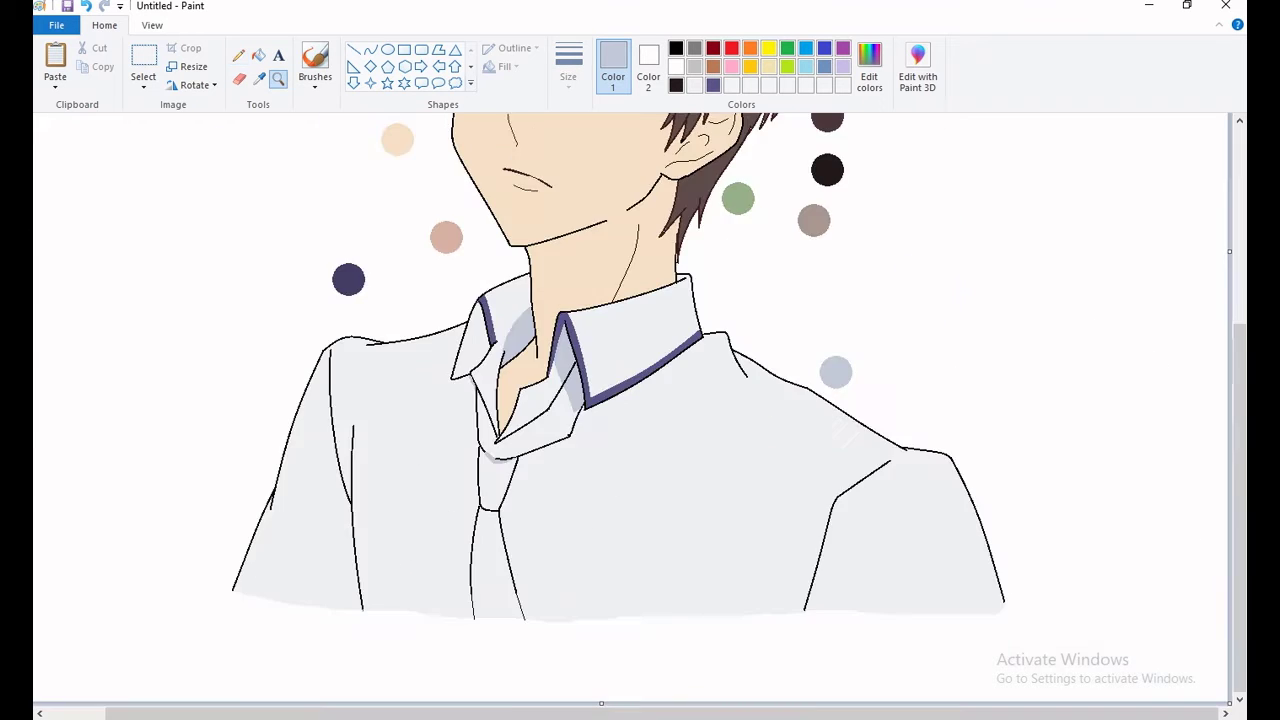
scroll(512, 350, "up", 3)
mouse_move(520, 293)
left_mouse_down()
mouse_move(512, 420)
mouse_move(538, 660)
left_mouse_up()
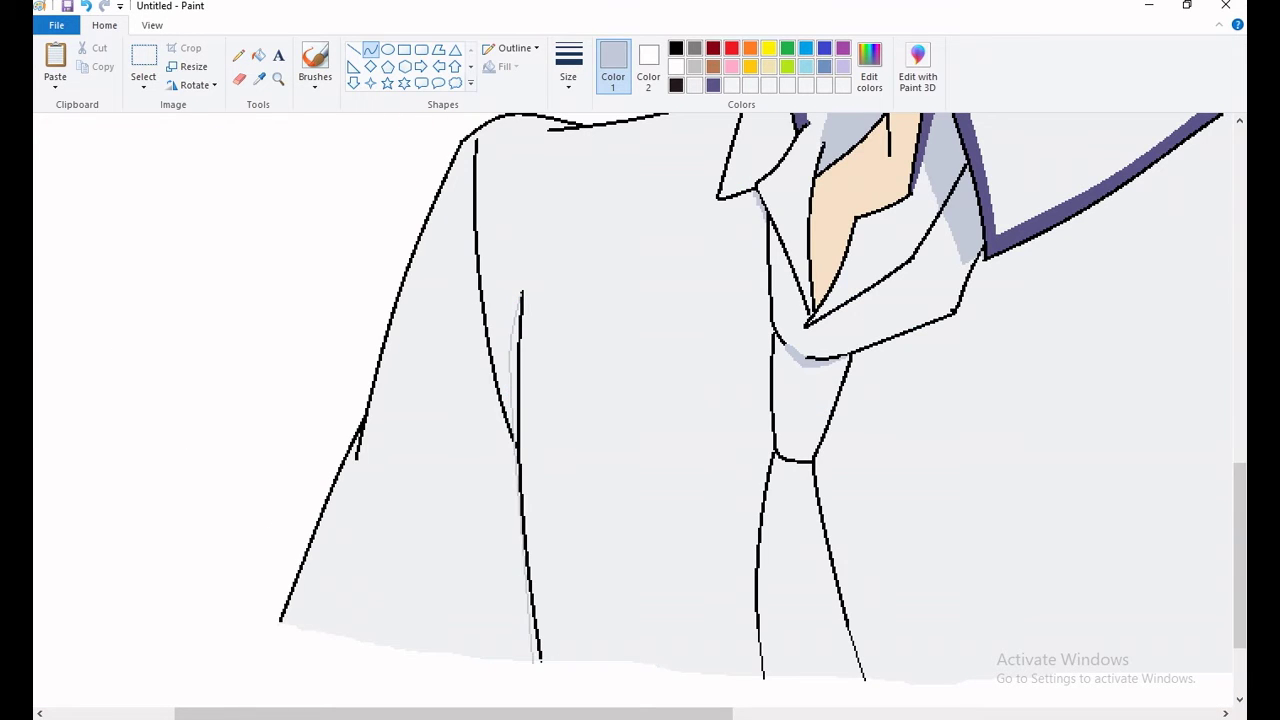
left_click_drag(525, 480, 518, 520)
left_click(278, 77)
right_click(600, 400)
Set a dark brown (RGB 61, 49, 48) and outline and fill a shadow on the outer left hair strand
scroll(640, 410, "up", 5)
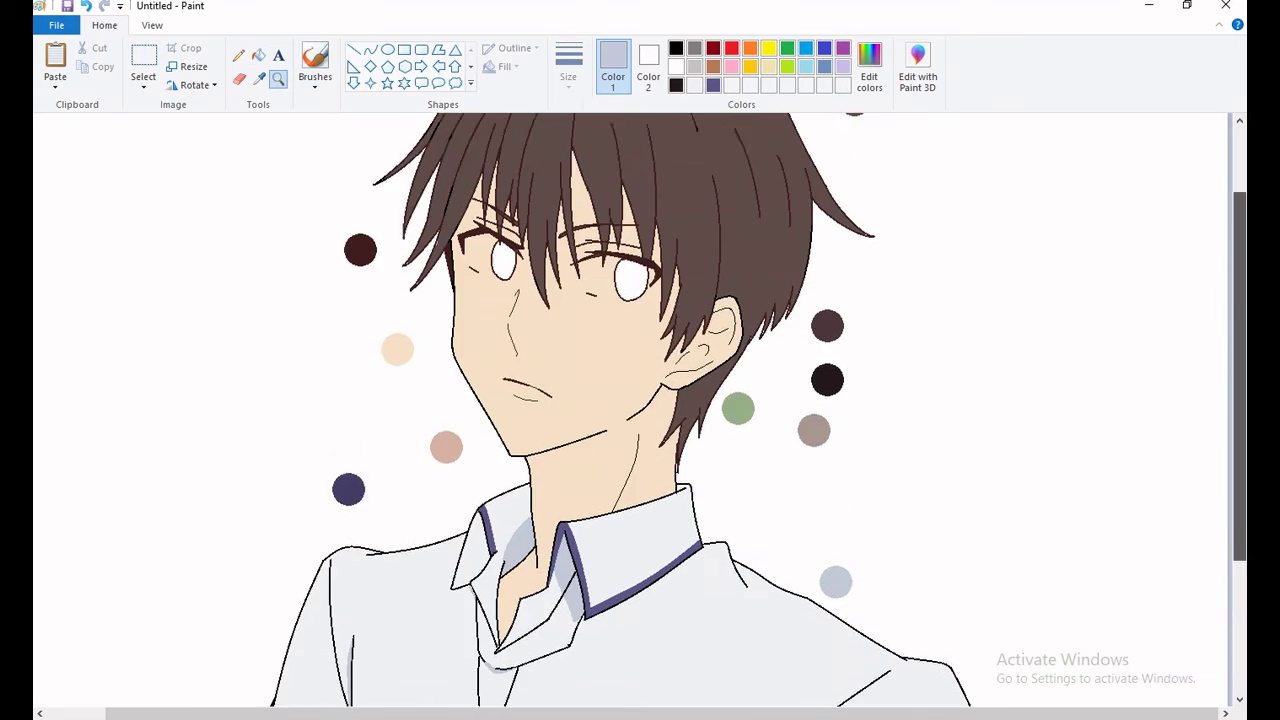
left_click(869, 70)
left_click(486, 477)
left_click(278, 77)
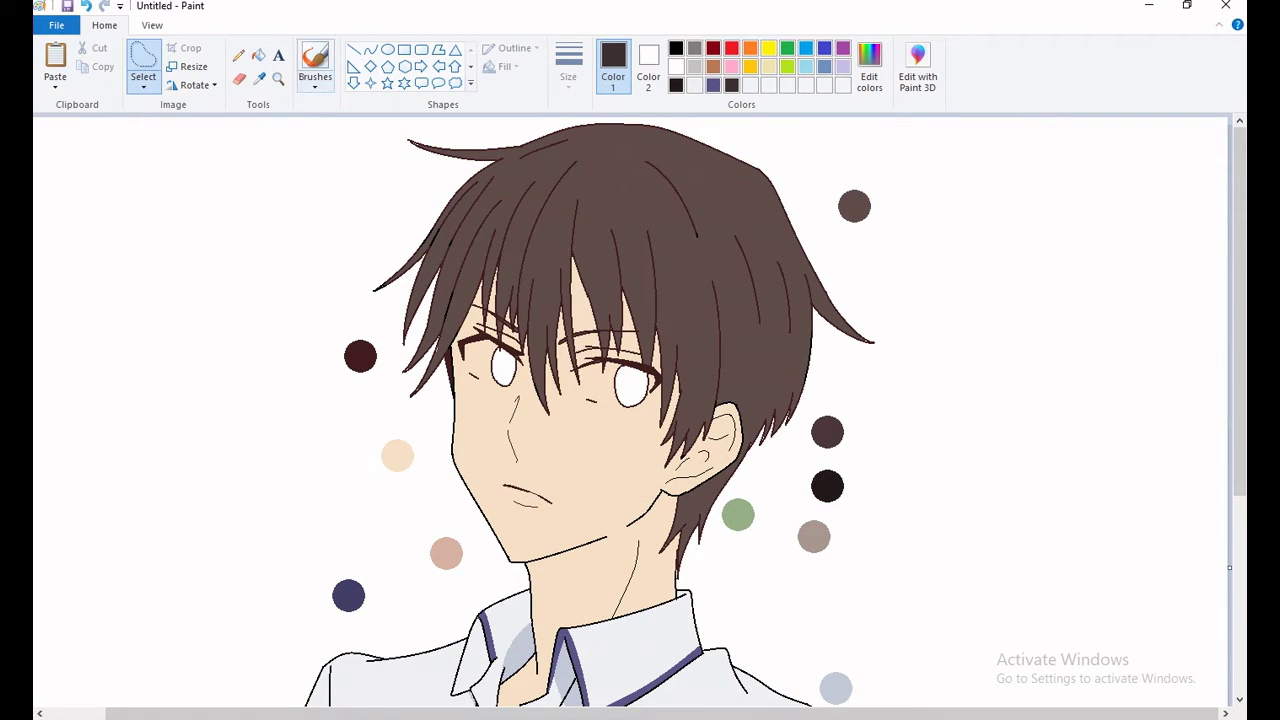
left_click(535, 308)
left_click(370, 49)
left_click(258, 55)
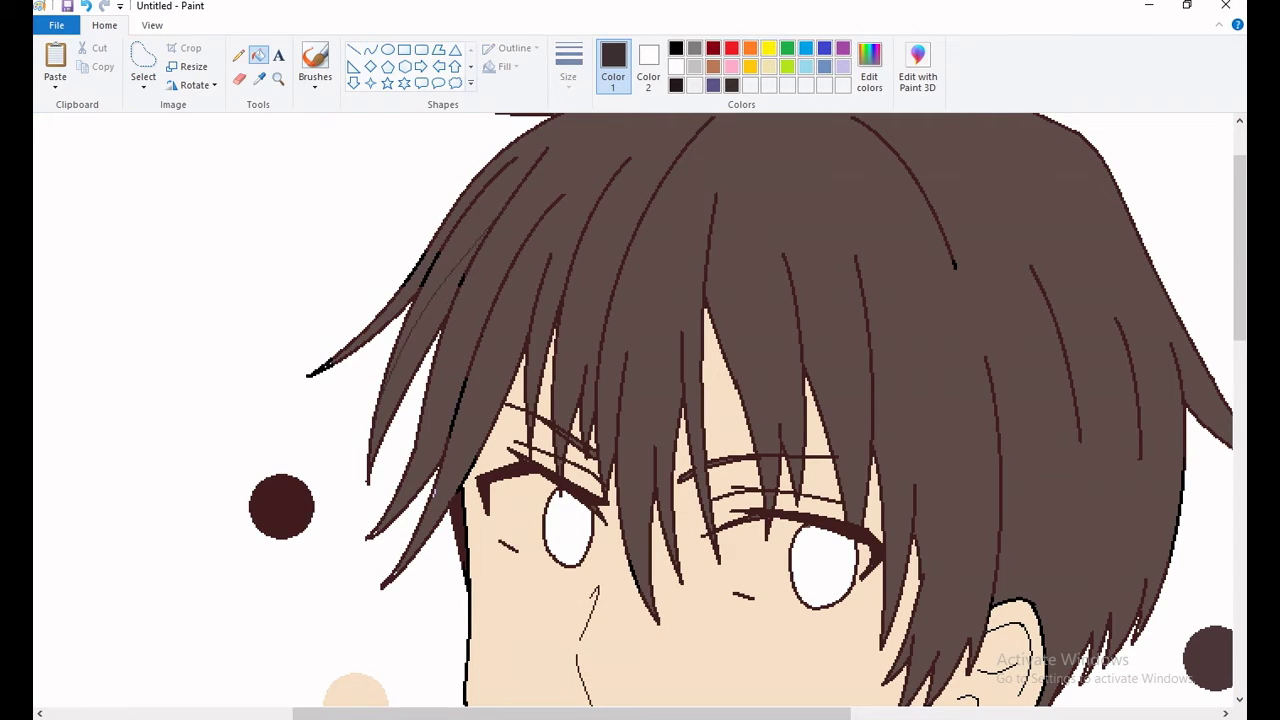
left_click(418, 330)
Outline and fill tapered dark brown shadows on the remaining left fringe strands
left_click(370, 49)
left_click_drag(410, 490, 466, 262)
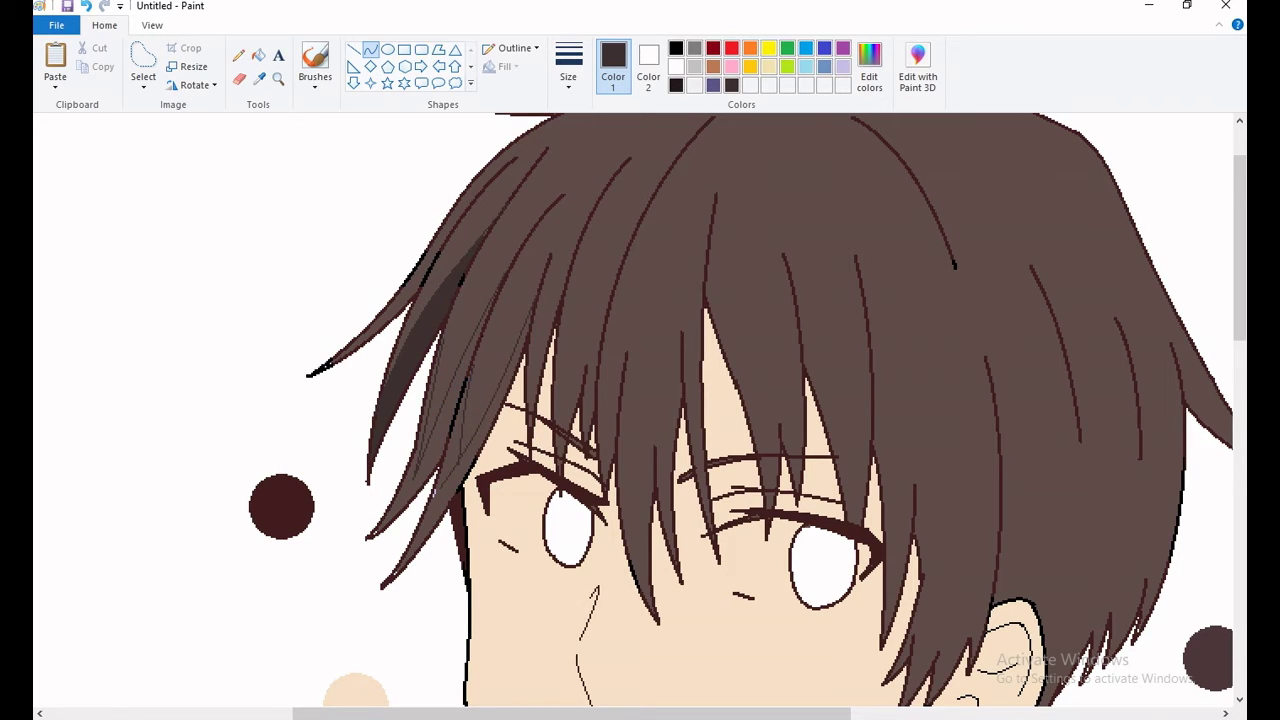
left_click_drag(527, 392, 622, 162)
left_click(258, 55)
left_click(430, 440)
left_click(565, 320)
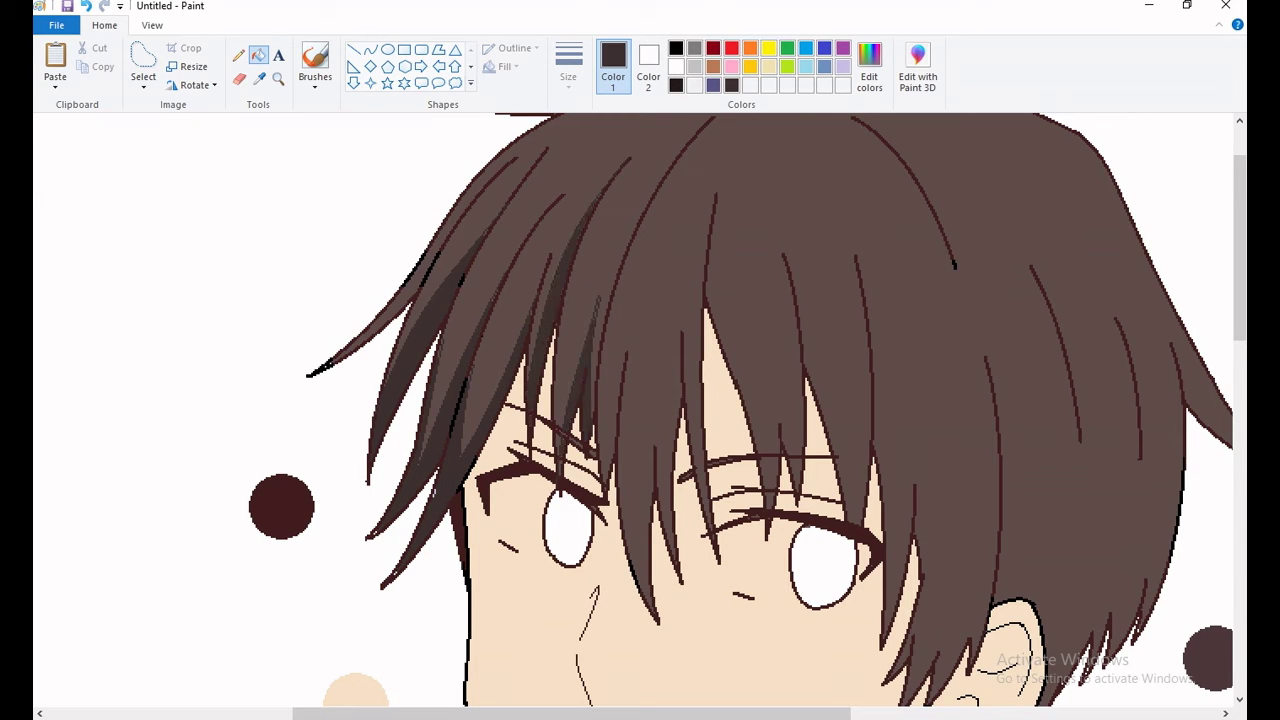
Outline pointed shadows on the central and right fringe strands with curves and fill them dark brown
left_click(370, 49)
scroll(640, 410, "up", 2)
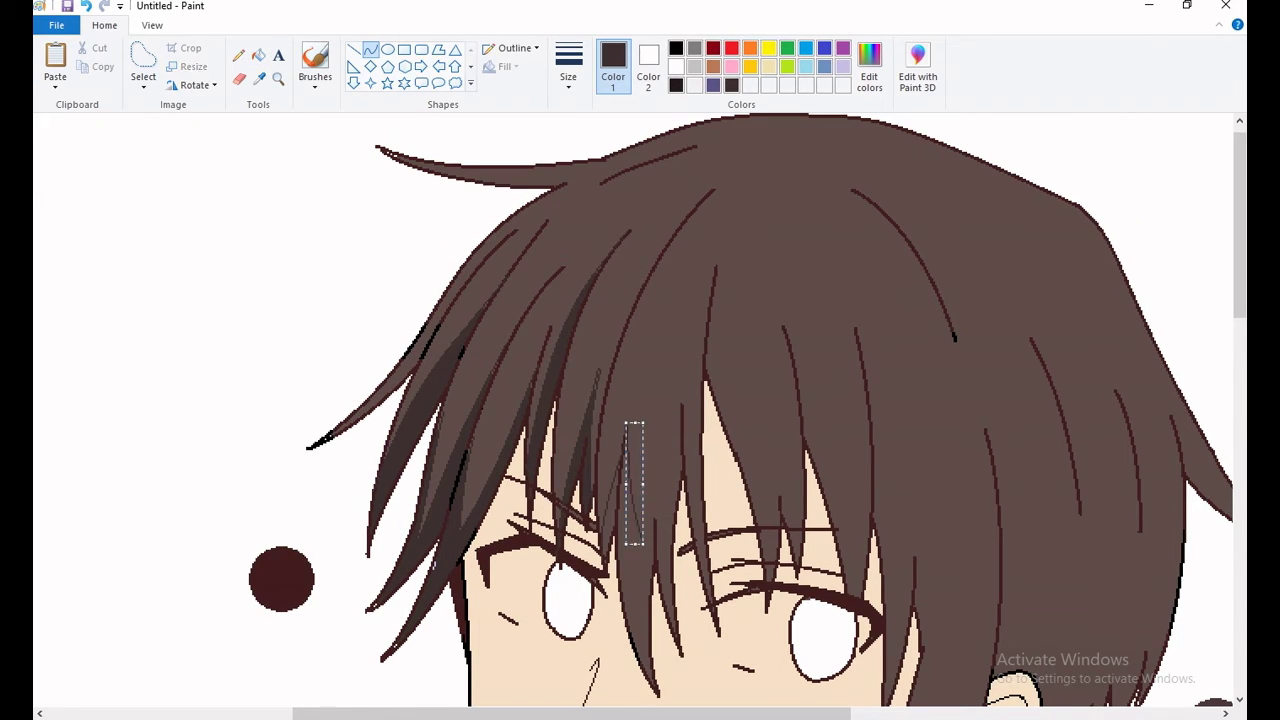
left_click_drag(631, 499, 676, 312)
left_click_drag(768, 588, 715, 283)
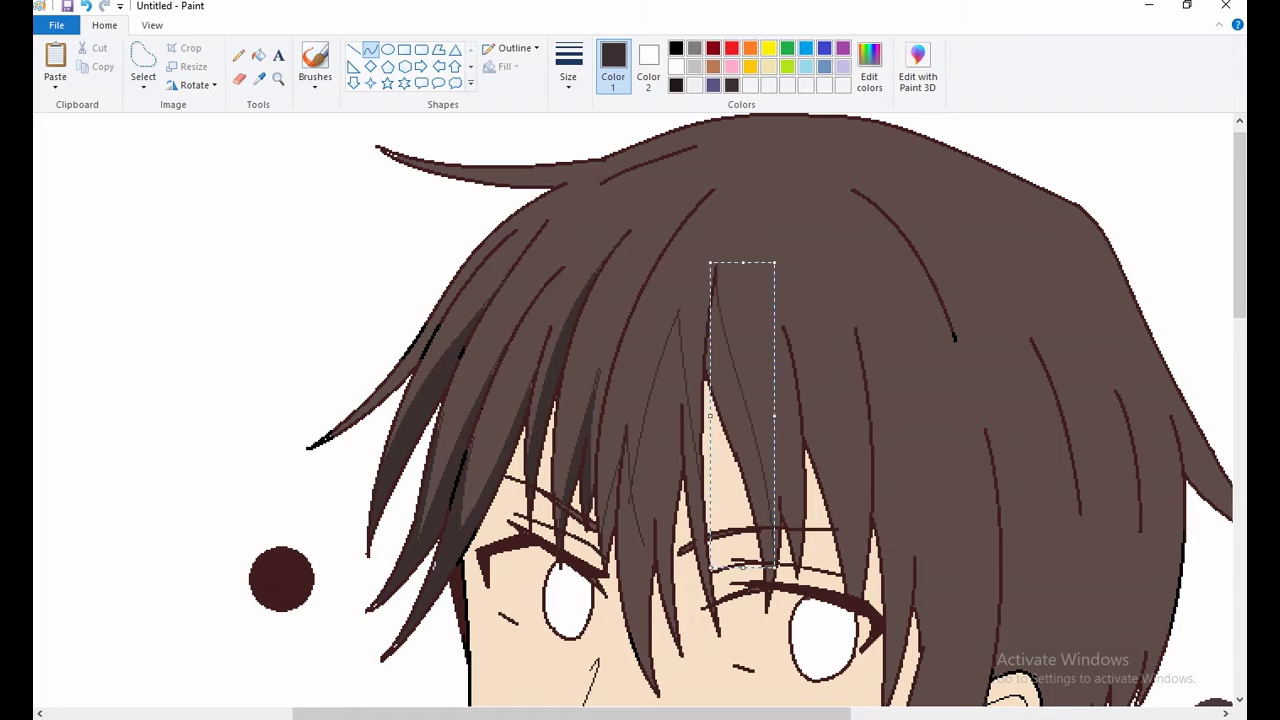
left_click_drag(852, 566, 786, 326)
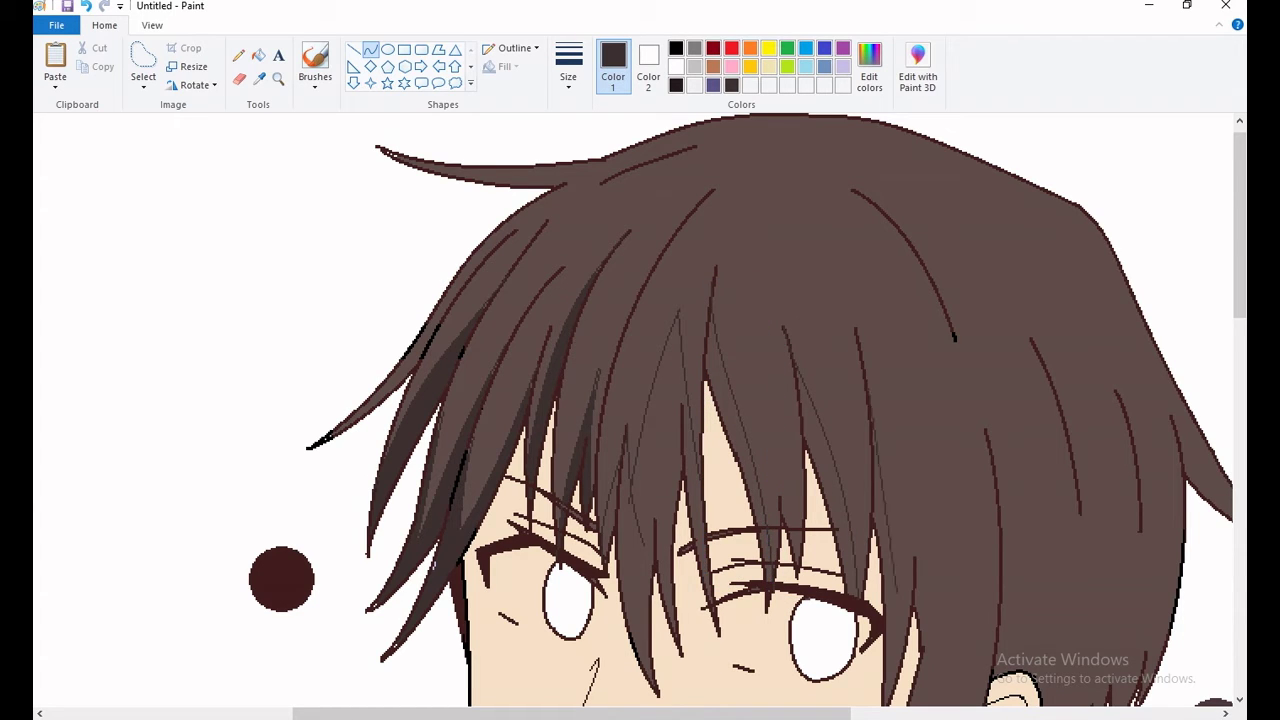
scroll(640, 410, "down", 2)
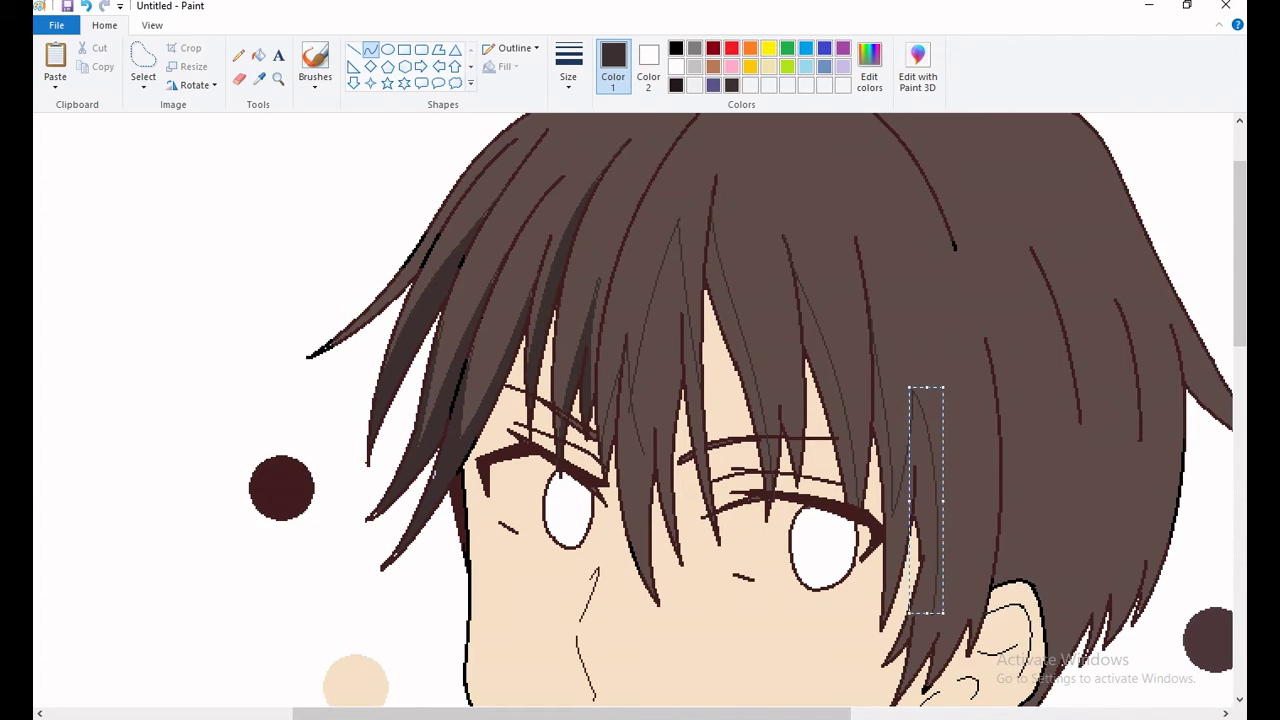
left_click_drag(970, 555, 945, 340)
left_click(258, 55)
left_click(665, 330)
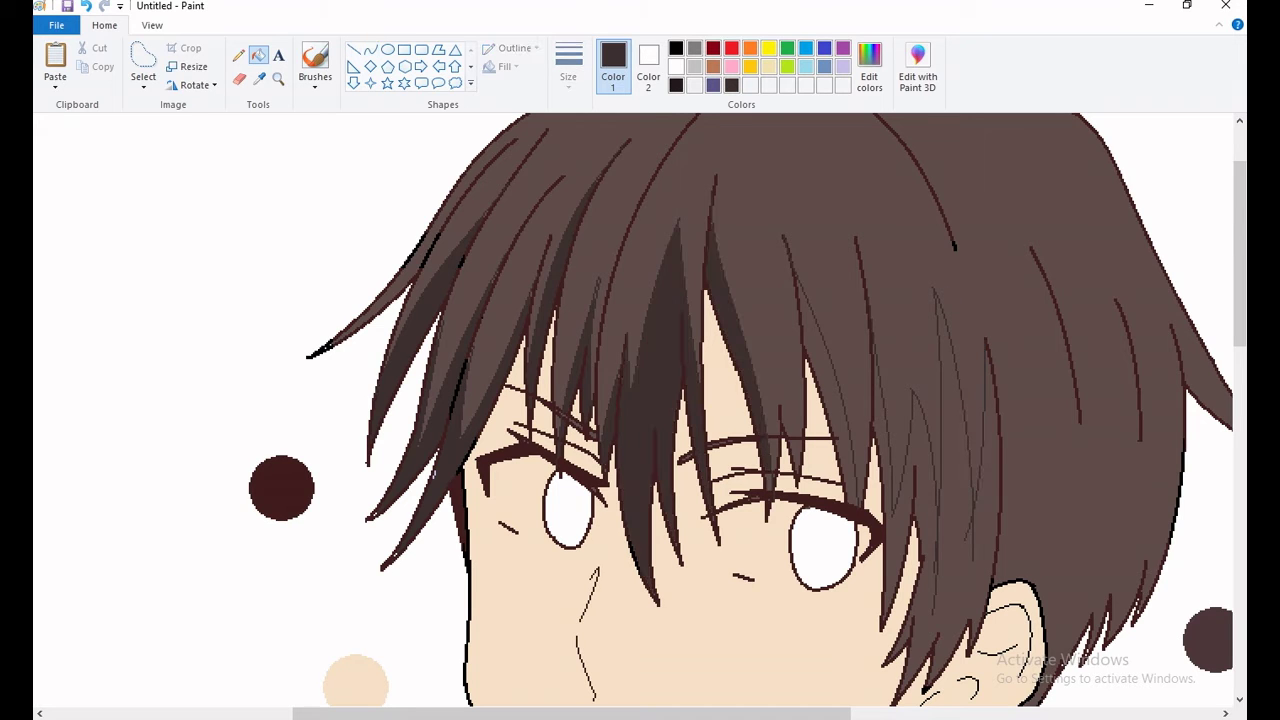
Draw a jagged shadow outline across the hair behind the ear and fill the area below it dark brown
scroll(640, 410, "down", 3)
scroll(800, 400, "up", 3)
left_click(370, 49)
left_click_drag(516, 285, 555, 455)
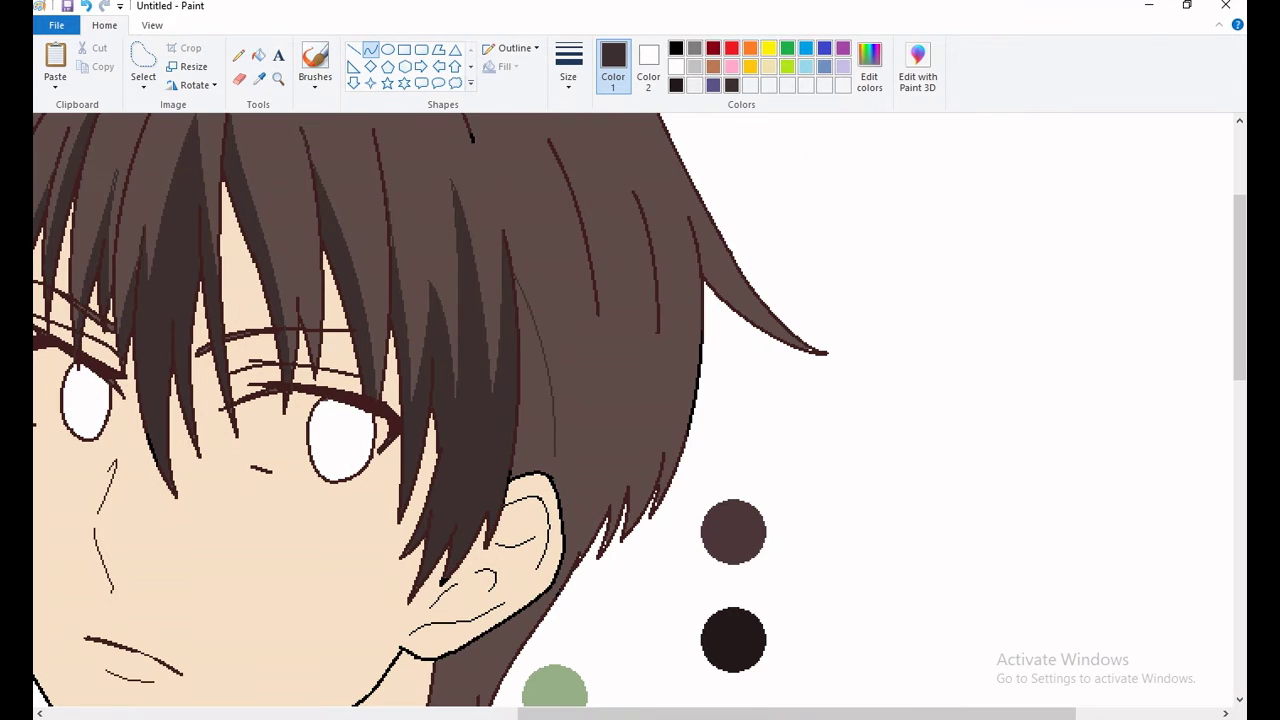
left_click_drag(540, 370, 512, 370)
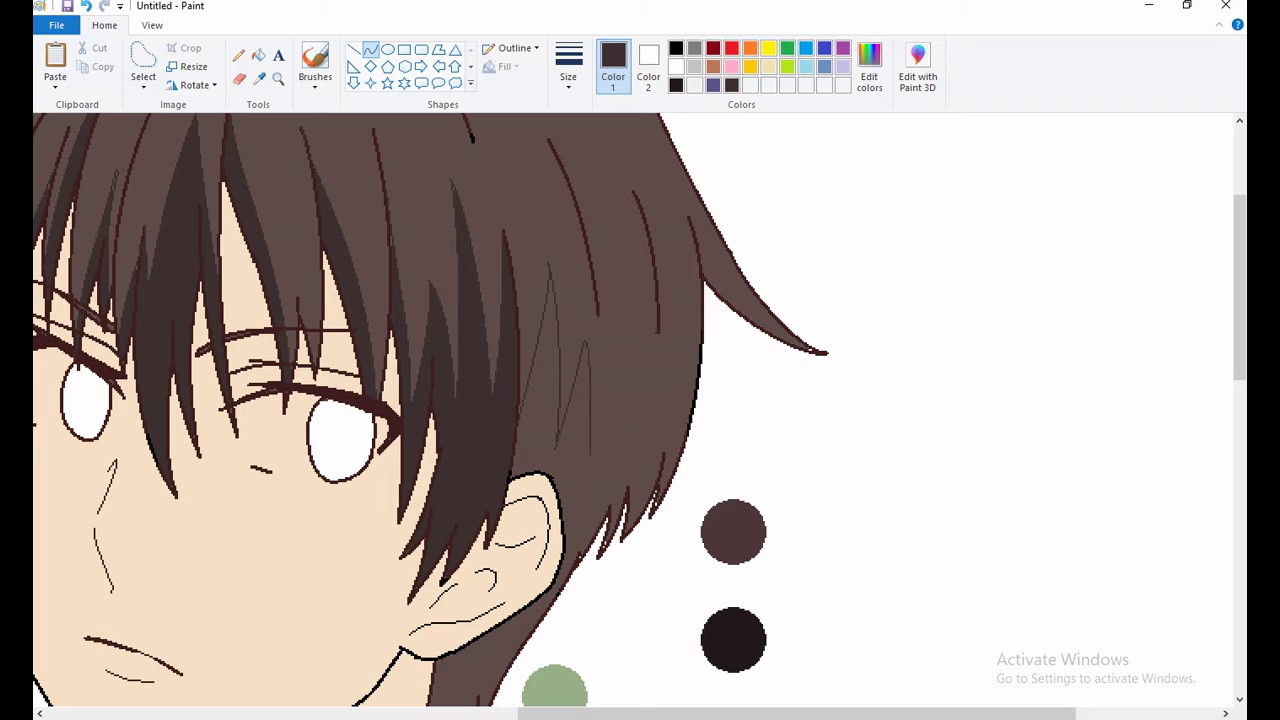
left_click_drag(612, 256, 630, 452)
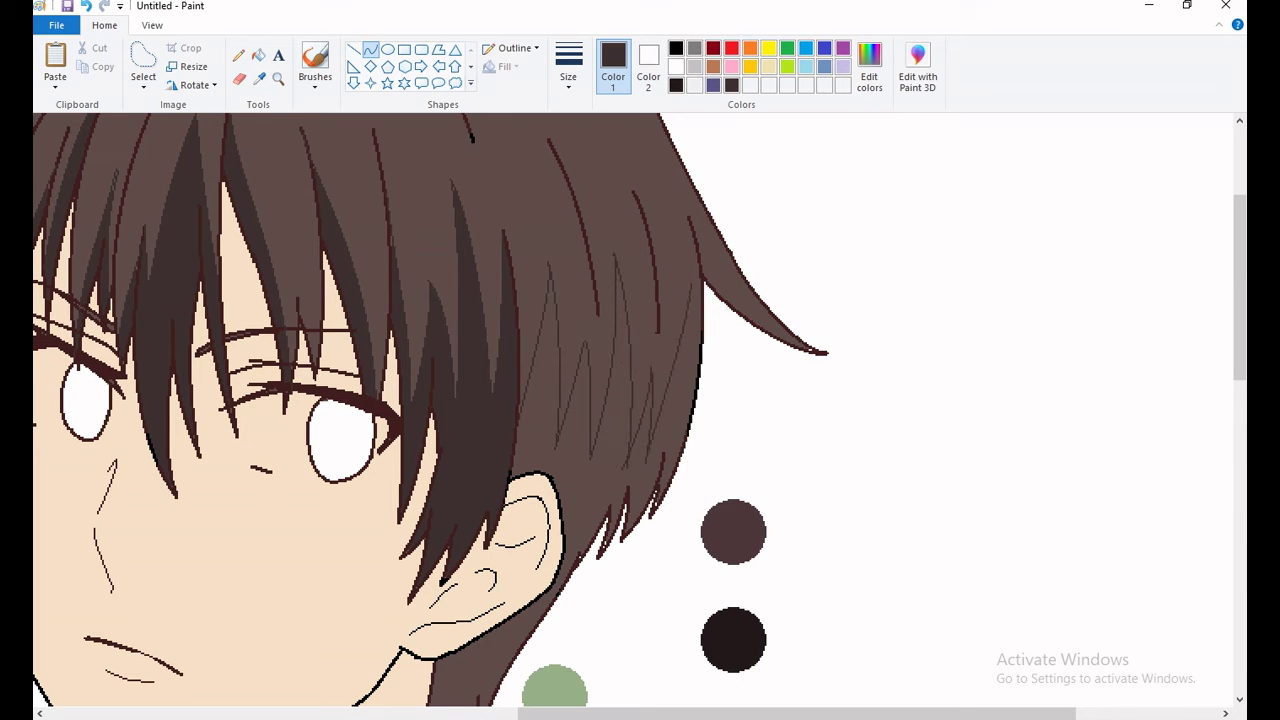
left_click(258, 54)
left_click(600, 330)
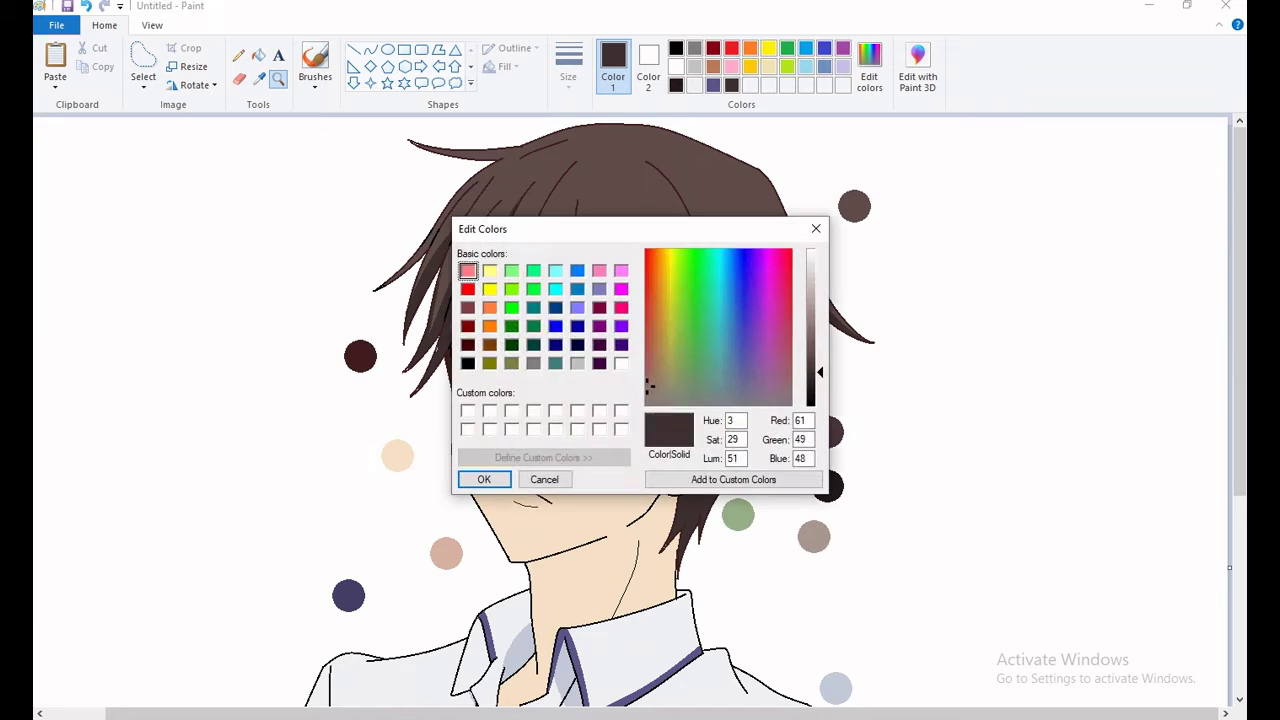
Outline a thin highlight band along the crown and upper right hair edge and fill it light taupe
left_click(484, 479)
left_click(629, 290)
left_click(371, 49)
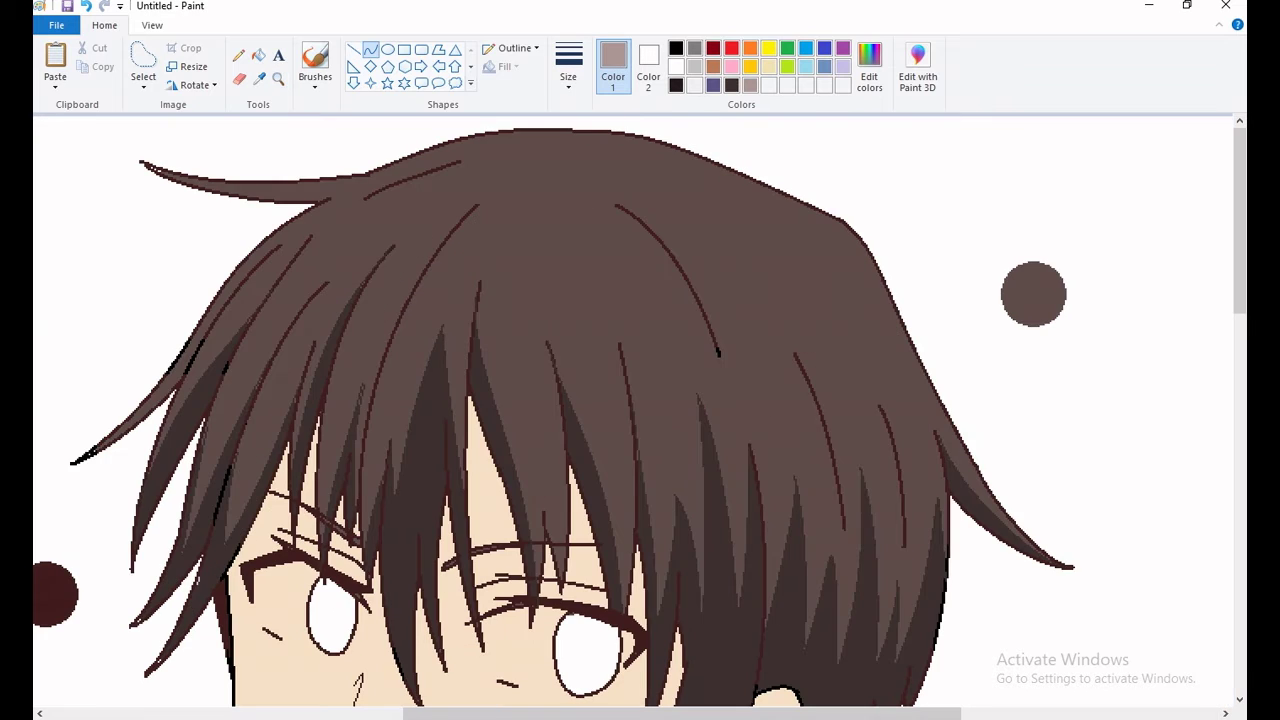
mouse_move(570, 133)
left_mouse_down()
mouse_move(830, 226)
mouse_move(950, 460)
left_mouse_up()
left_click_drag(570, 133, 150, 166)
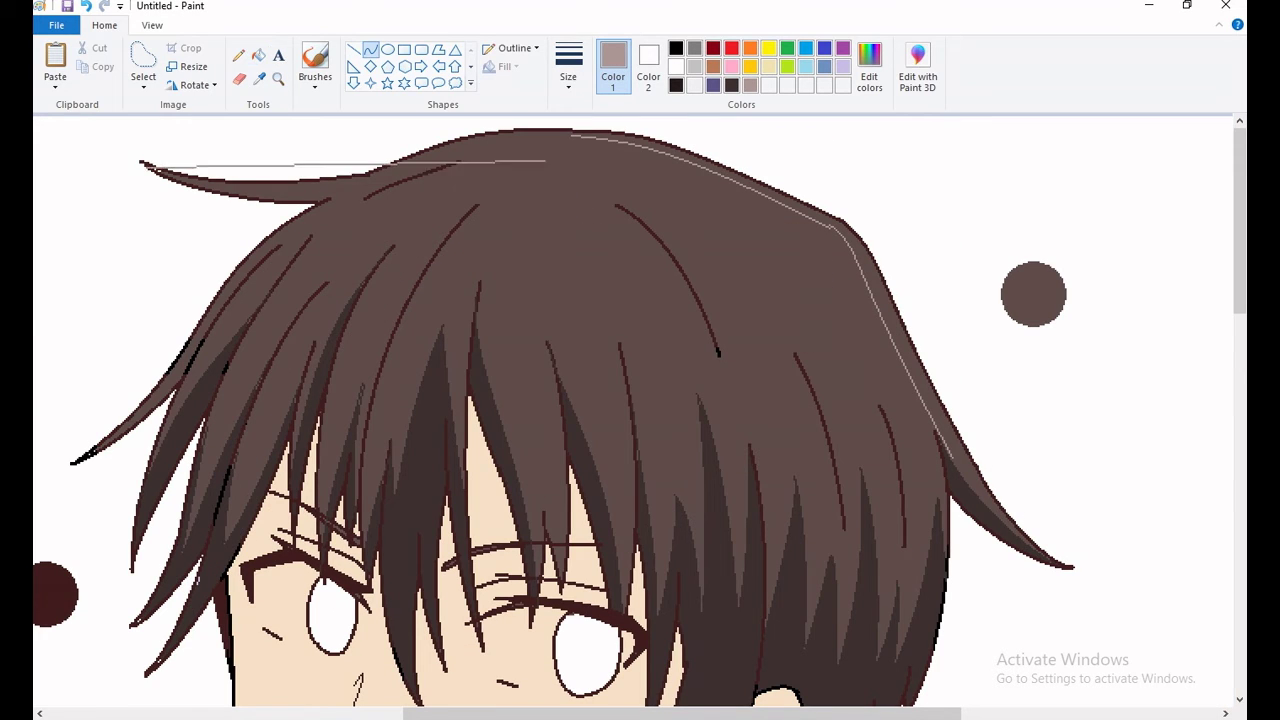
left_click(290, 186)
left_click(470, 140)
left_click(258, 54)
left_click(700, 158)
Draw a light taupe highlight along the hair's outer left edge from the crown to the strand tip
left_click(371, 49)
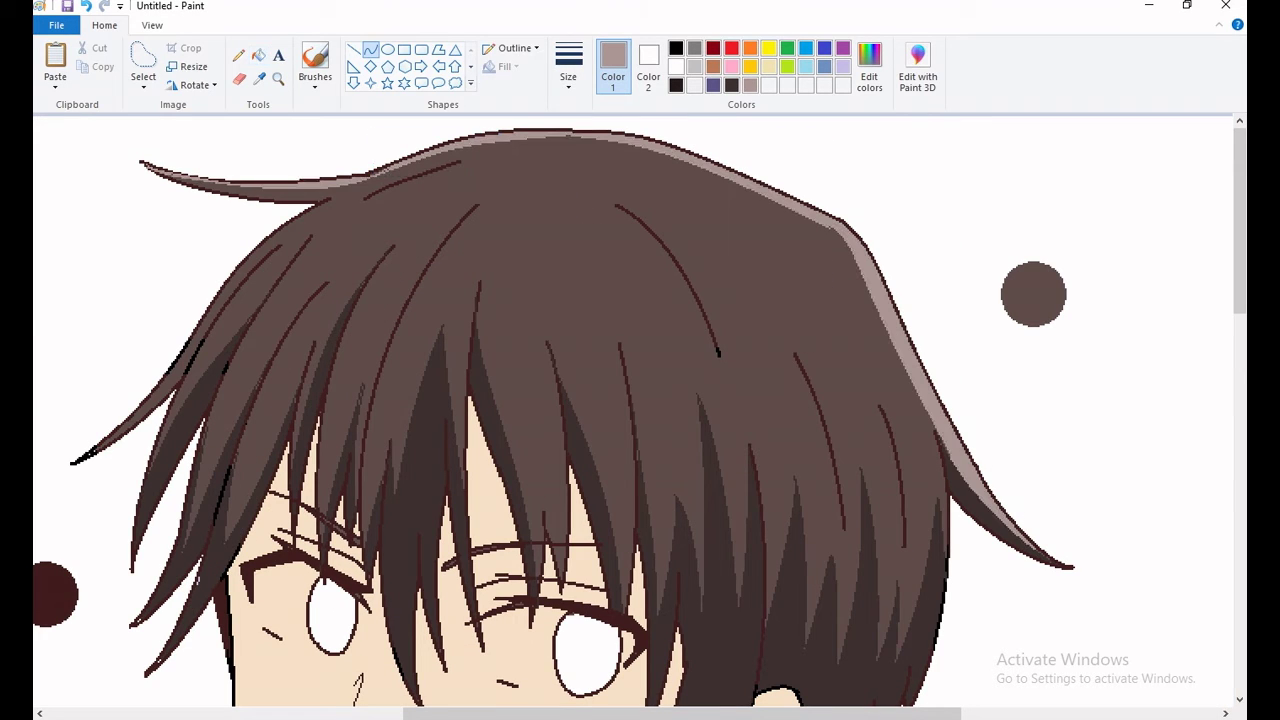
left_click_drag(82, 456, 330, 200)
left_click(258, 54)
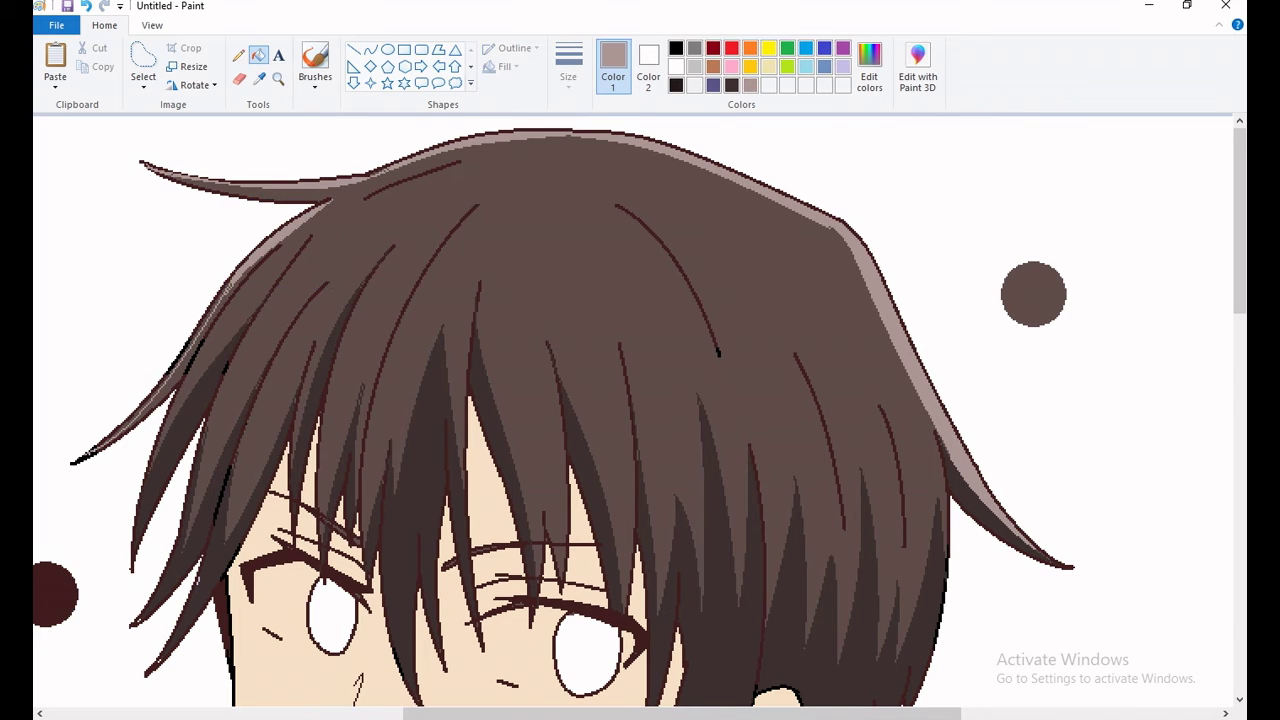
Recolour the brown base areas of the hair with the purple-blue used on the collar trim
scroll(400, 350, "up", 2)
left_click(713, 85)
left_click(857, 229)
scroll(640, 400, "down", 3)
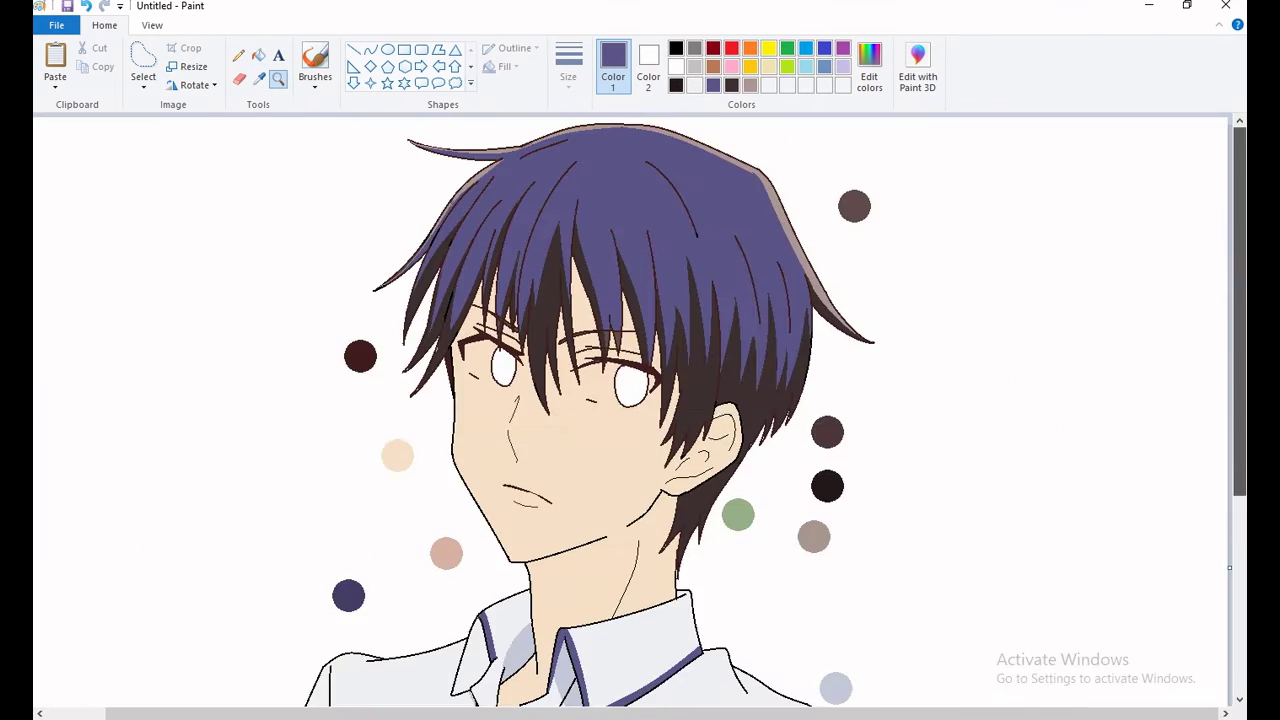
Replace the stray off-colour pixels in the outer left strand's highlight with the light taupe highlight colour
left_click(278, 78)
left_click(560, 300)
left_click(258, 78)
right_click(420, 152)
left_click(258, 78)
left_click(710, 480)
scroll(640, 400, "left", 5)
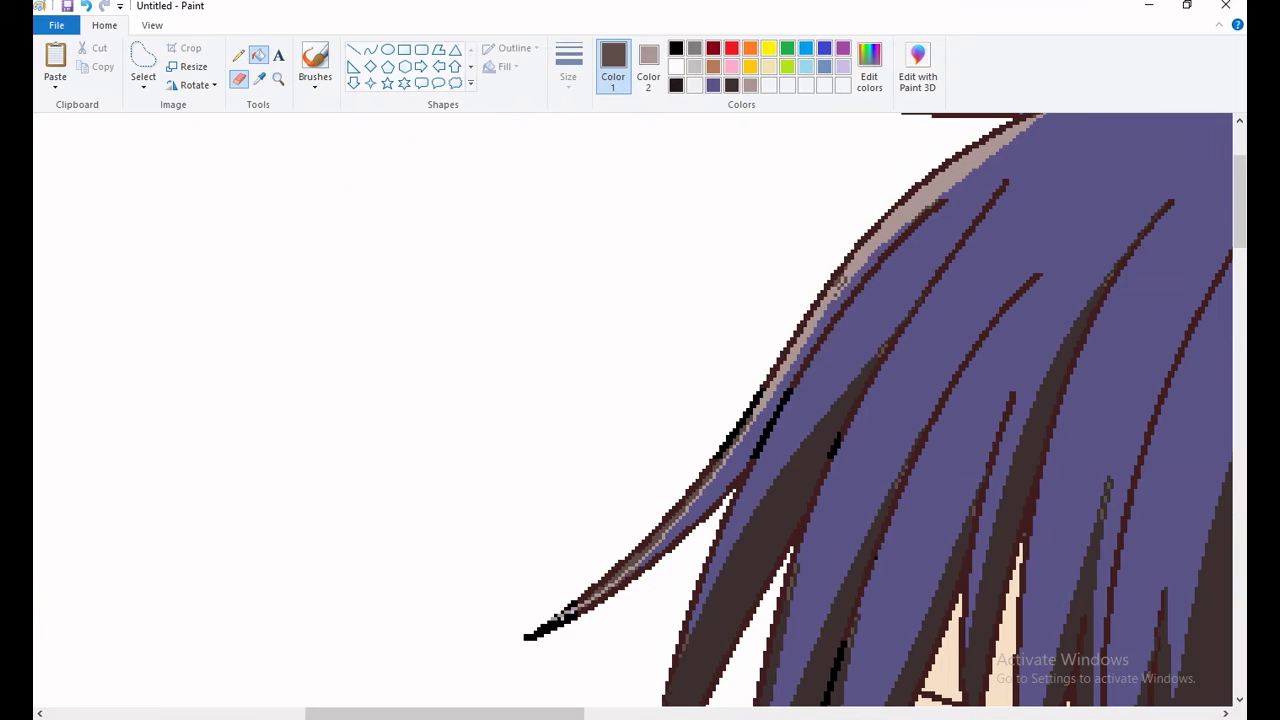
left_click(238, 78)
left_click_drag(650, 150, 760, 160)
Recolour the purple-blue base areas of the hair with the medium brown swatch colour
scroll(640, 400, "down", 3)
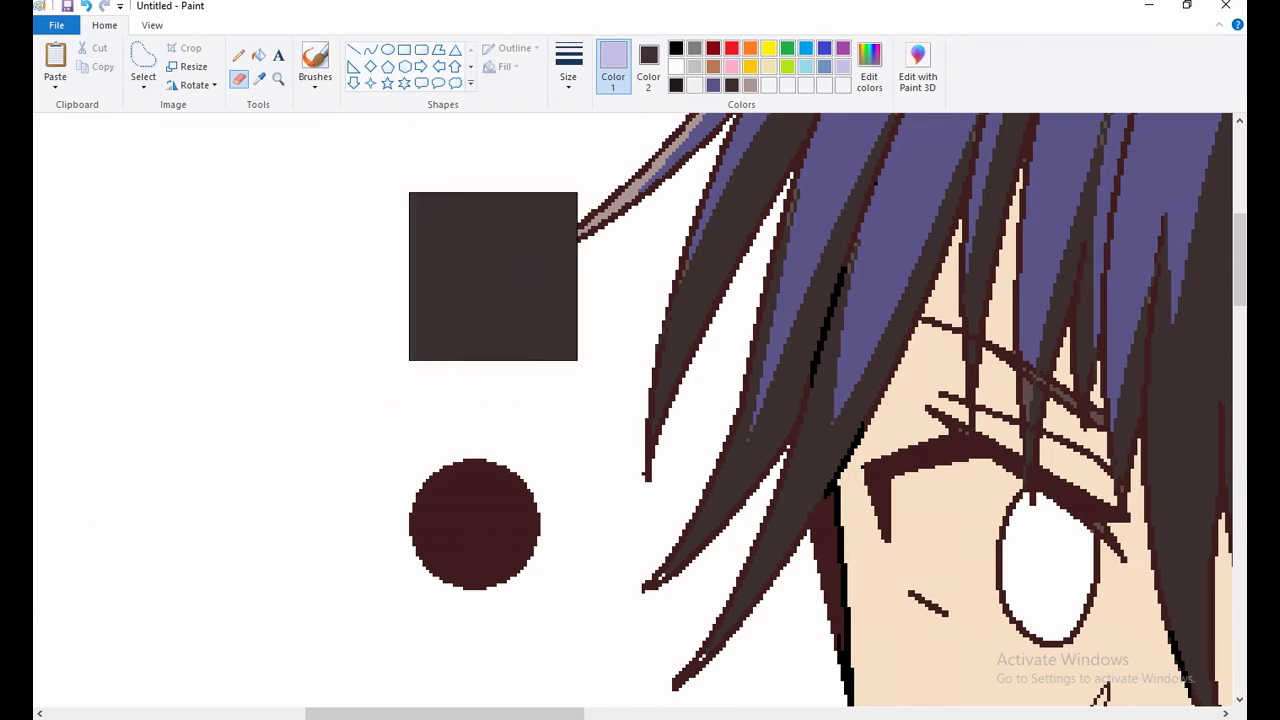
left_click(278, 78)
right_click(524, 320)
right_click(640, 400)
left_click(258, 55)
left_click(600, 200)
left_click(278, 78)
left_click(500, 200)
Outline three thin curved highlight slivers in light taupe on the left part of the crown
left_click(750, 85)
left_click(370, 49)
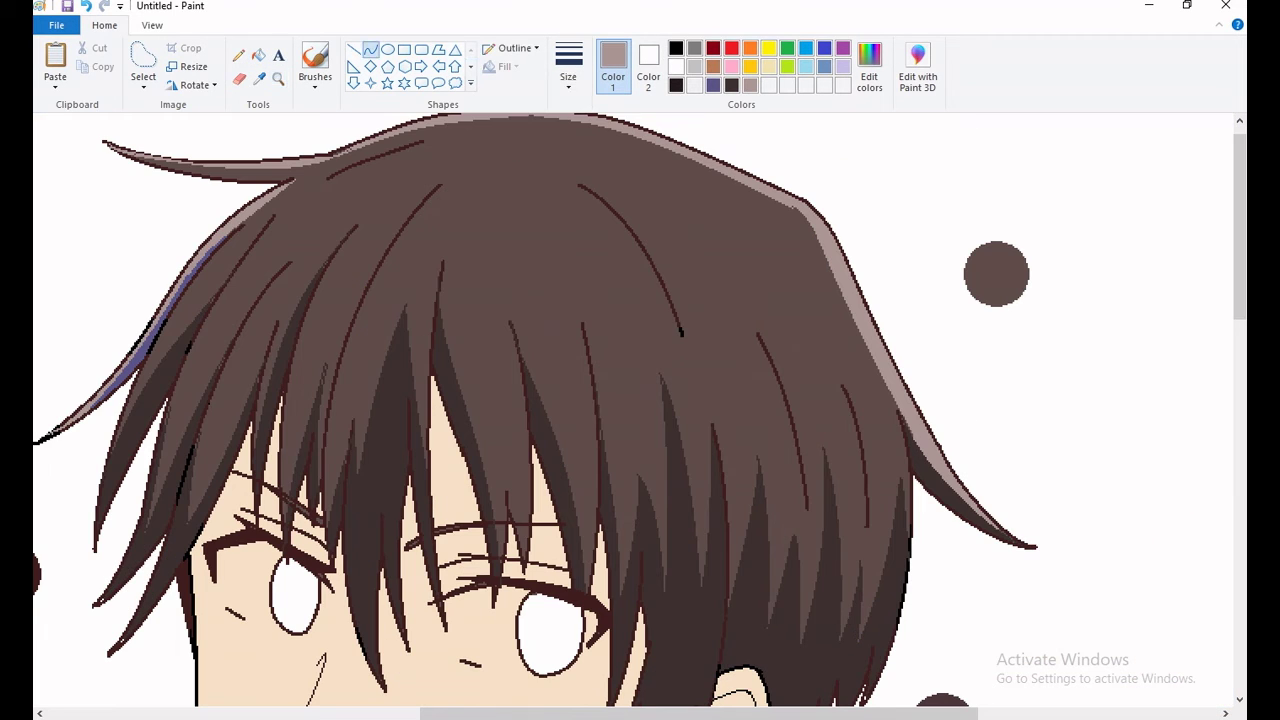
left_click_drag(252, 274, 358, 180)
left_click_drag(322, 336, 418, 180)
left_click_drag(360, 280, 345, 250)
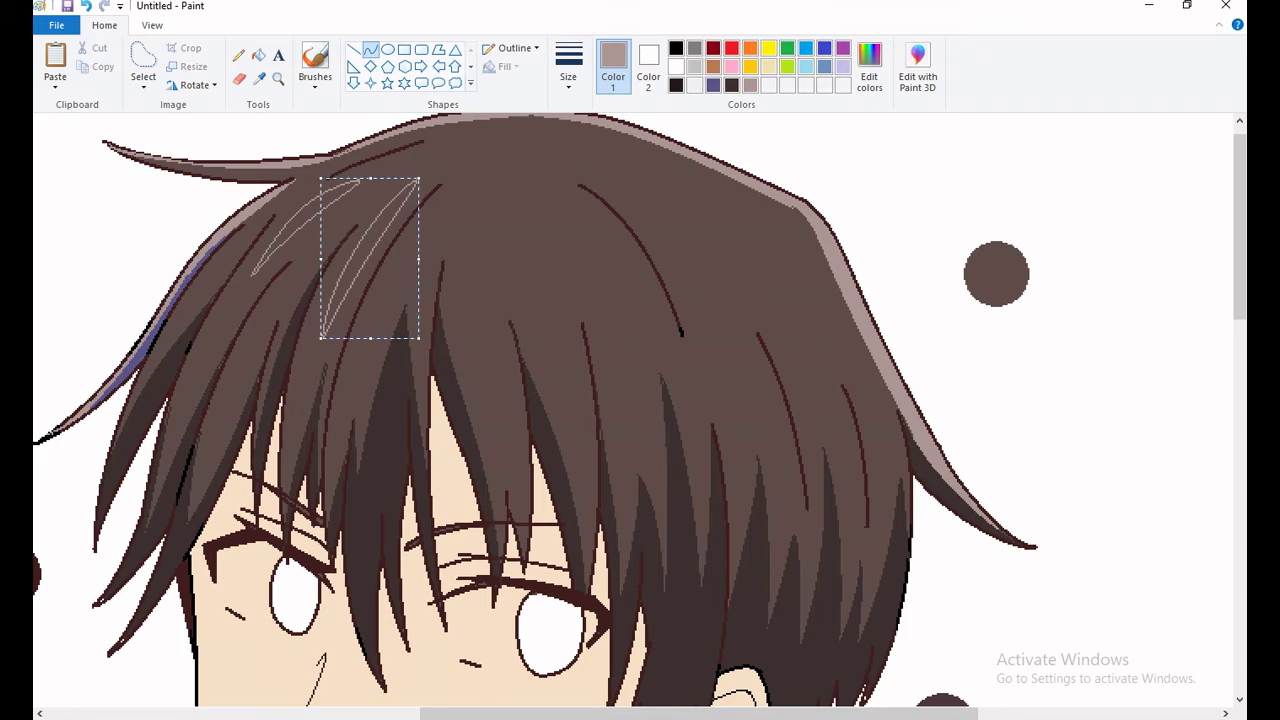
left_click_drag(400, 300, 395, 290)
Outline five more thin tapering highlight slivers in light taupe across the middle and right of the hair
left_click_drag(474, 228, 500, 420)
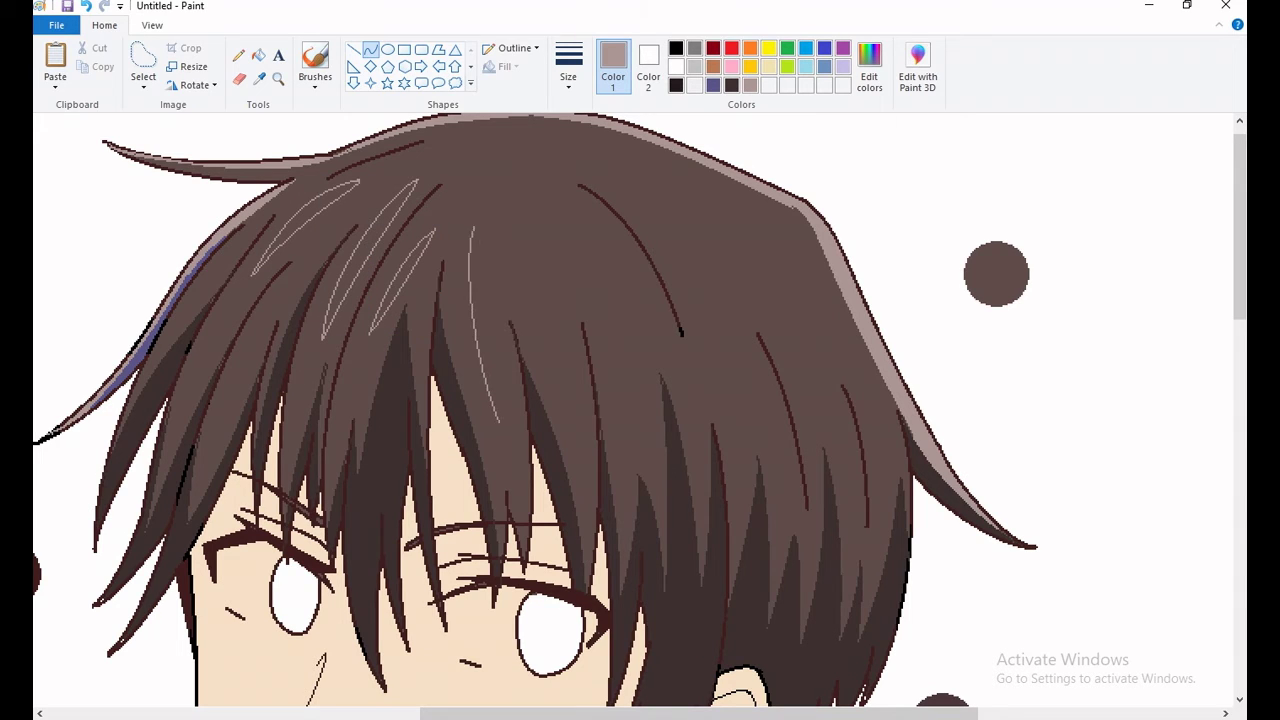
left_click_drag(487, 320, 478, 300)
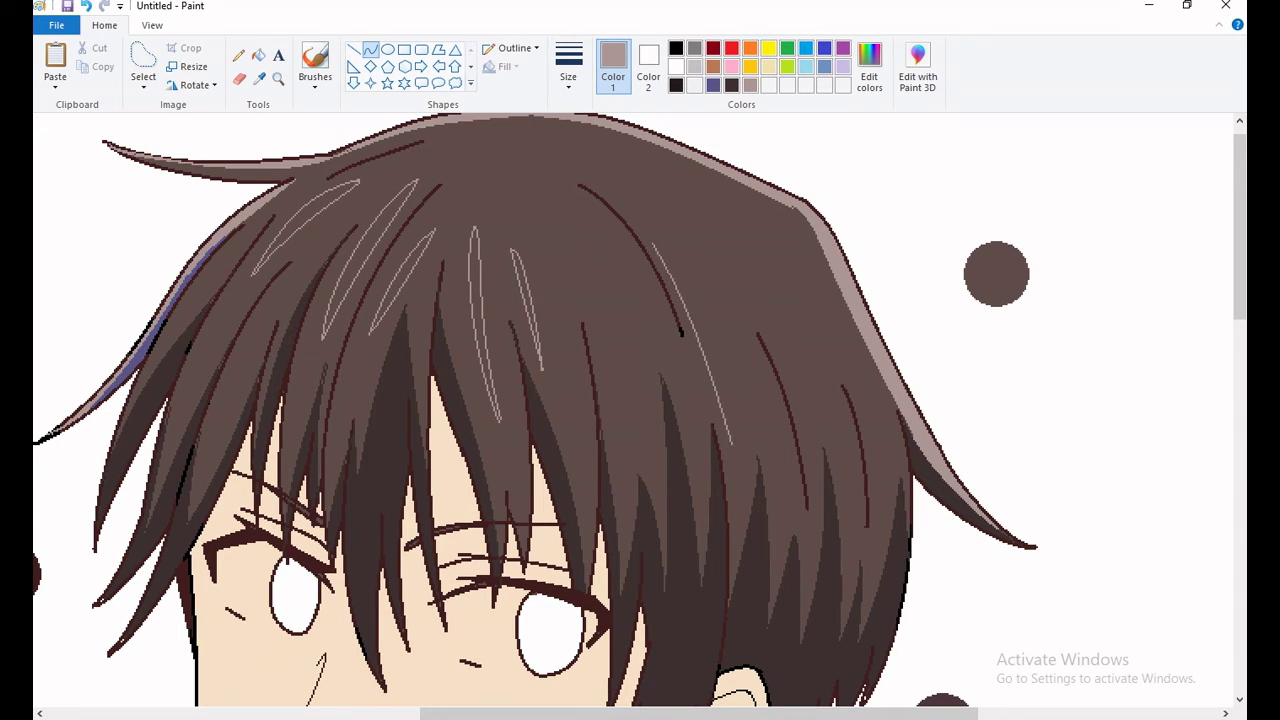
left_click_drag(652, 242, 732, 440)
left_click_drag(695, 340, 685, 330)
left_click_drag(762, 296, 818, 424)
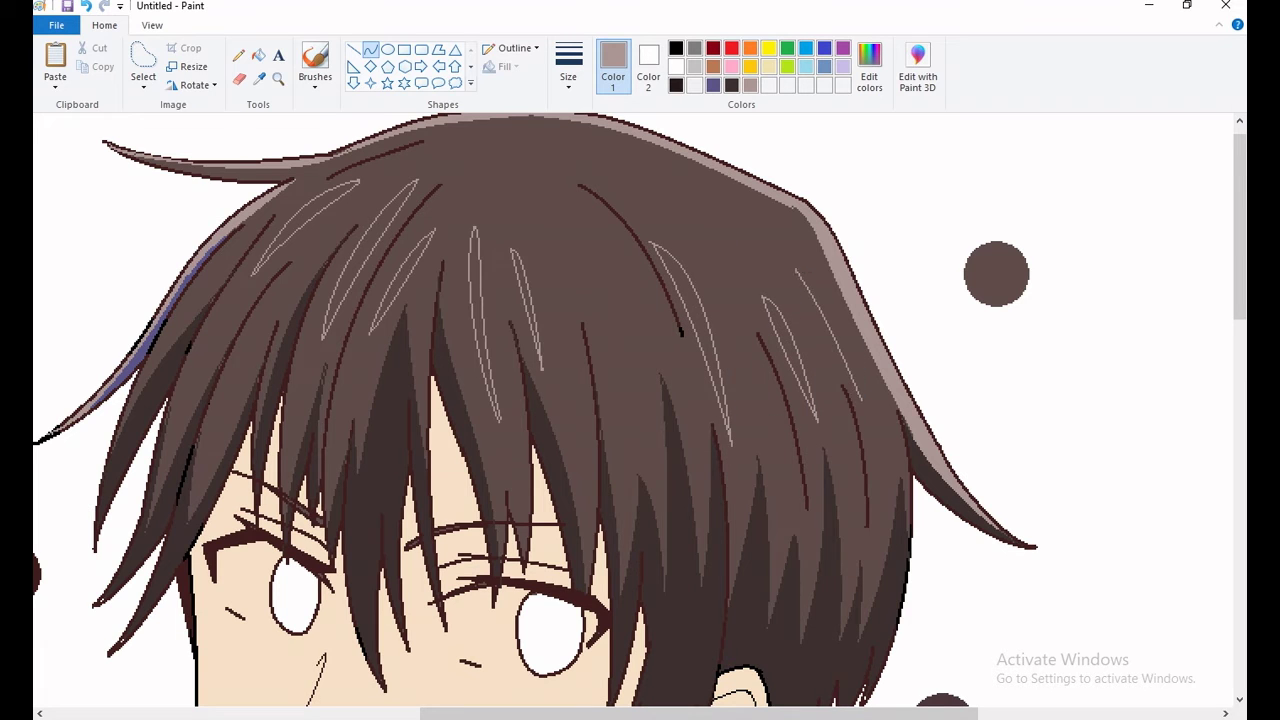
Fill the outlined hair highlight slivers with light taupe
left_click(258, 55)
left_click(305, 225)
left_click(370, 258)
left_click(400, 282)
left_click(486, 320)
left_click(525, 300)
left_click(690, 340)
Outline the neck shadow in dusty pink along the jaw and diagonally across the neck to the collar
scroll(640, 400, "down", 3)
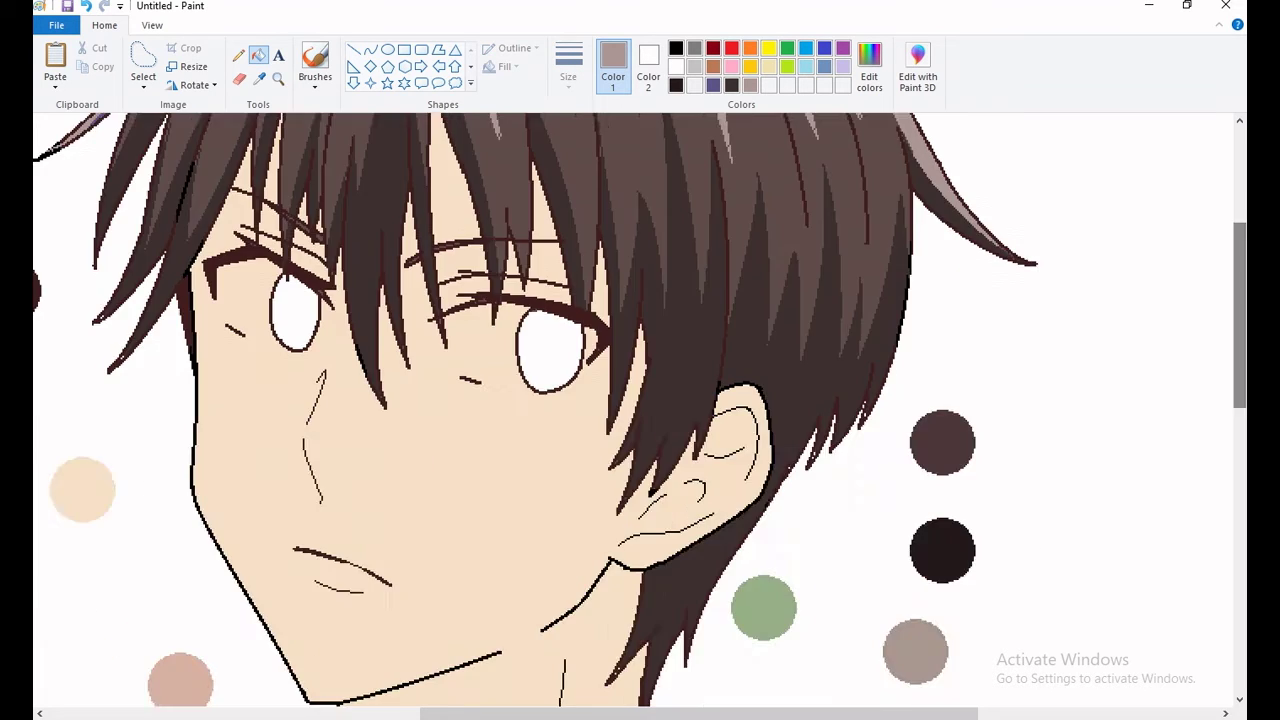
scroll(640, 410, "down", 2)
left_click(278, 78)
left_click(560, 460)
left_click(370, 49)
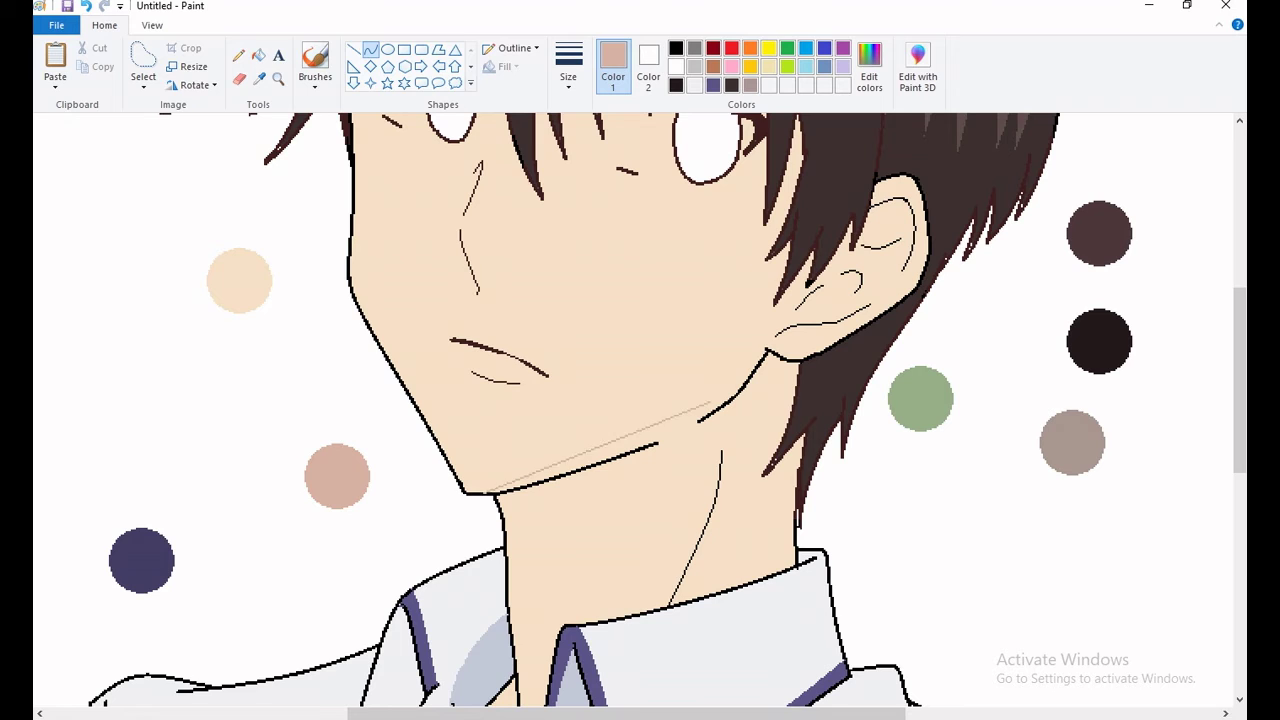
left_click_drag(598, 447, 600, 460)
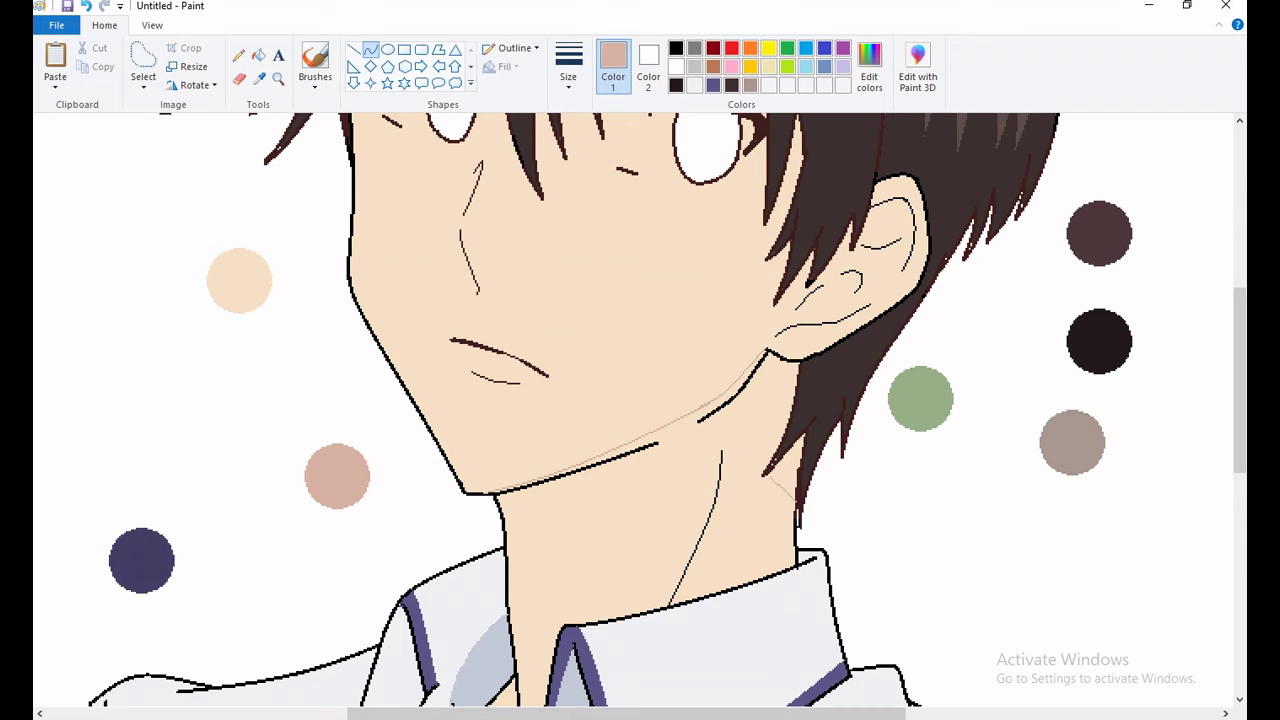
left_click_drag(555, 600, 561, 612)
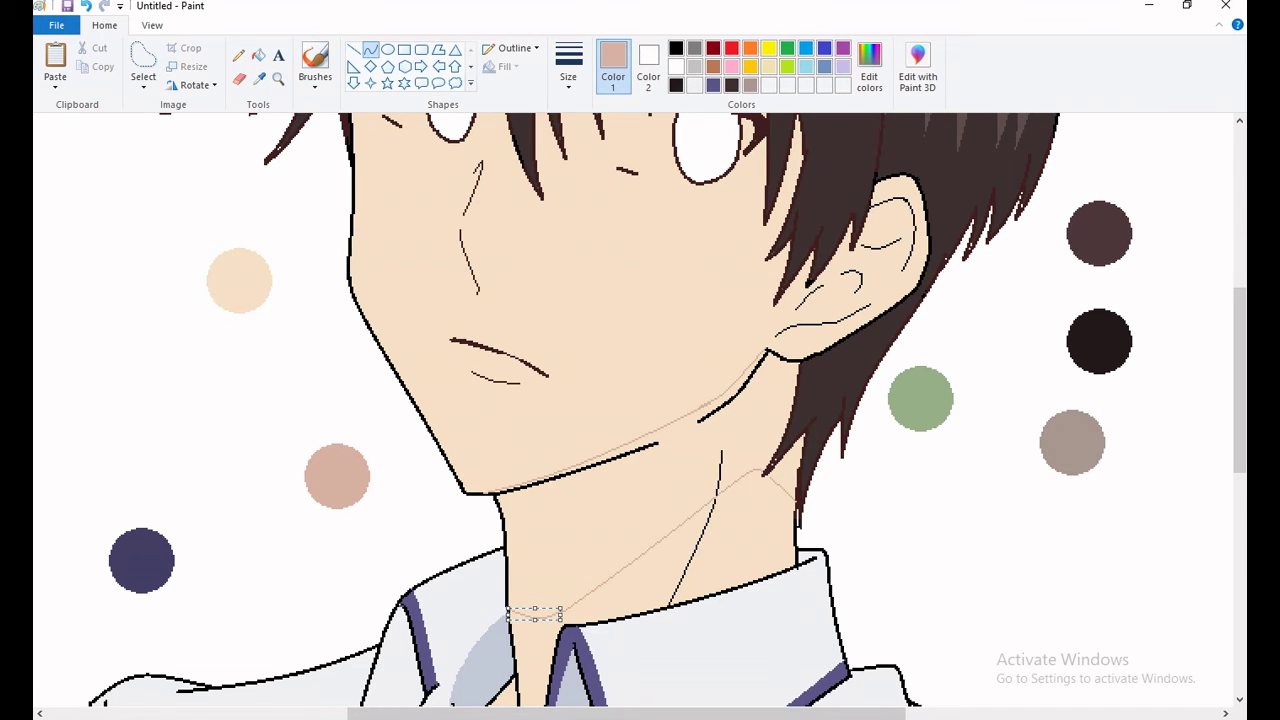
Outline a shadow on the skin inside the open collar and fill it and the neck shadow with dusty pink
scroll(640, 410, "down", 3)
left_click_drag(445, 570, 505, 640)
left_click(259, 55)
left_click(600, 380)
Shade the inner ear hollows in dusty pink and fill the leftover purple on the outer left strand with brown
left_click(238, 55)
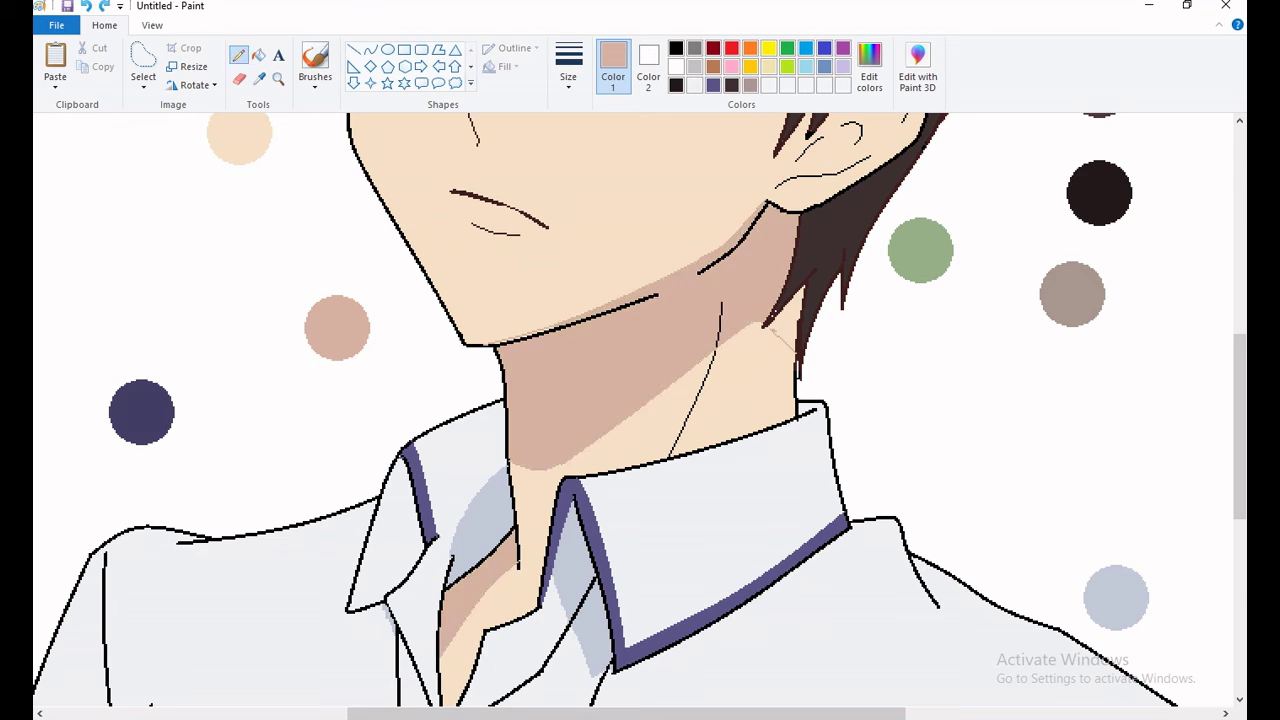
scroll(640, 410, "up", 3)
scroll(640, 410, "up", 3)
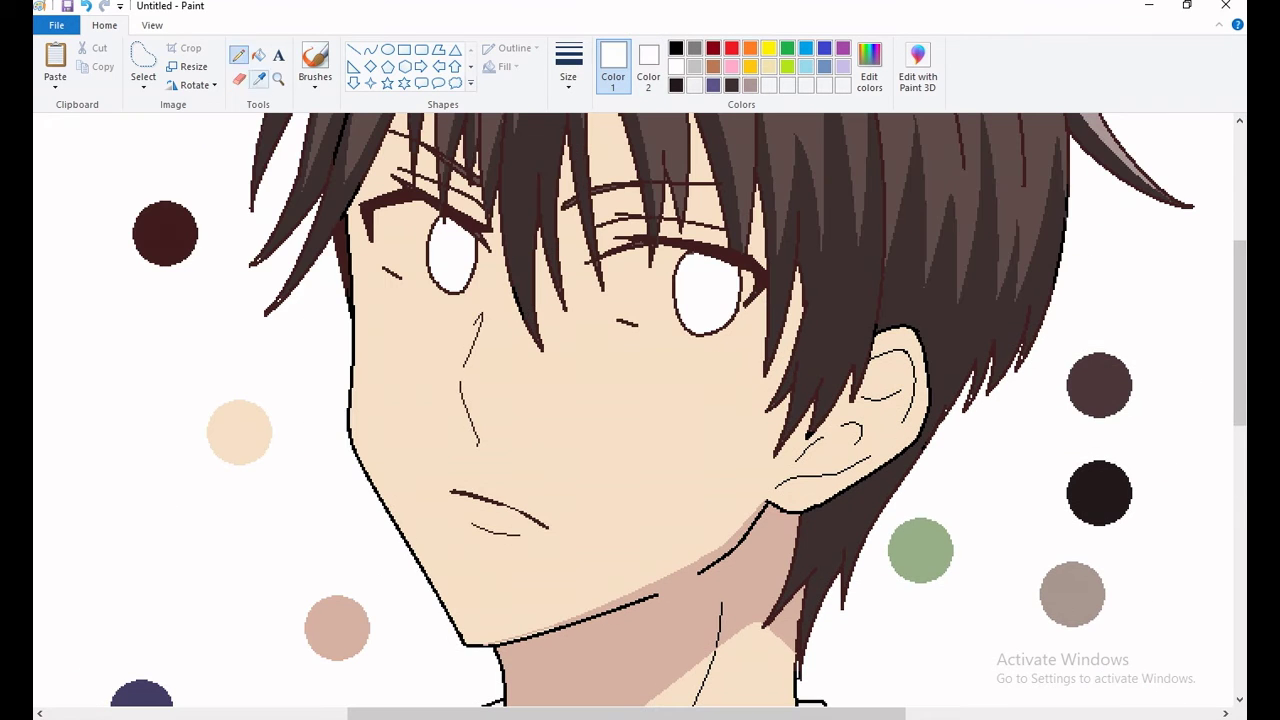
left_click(370, 48)
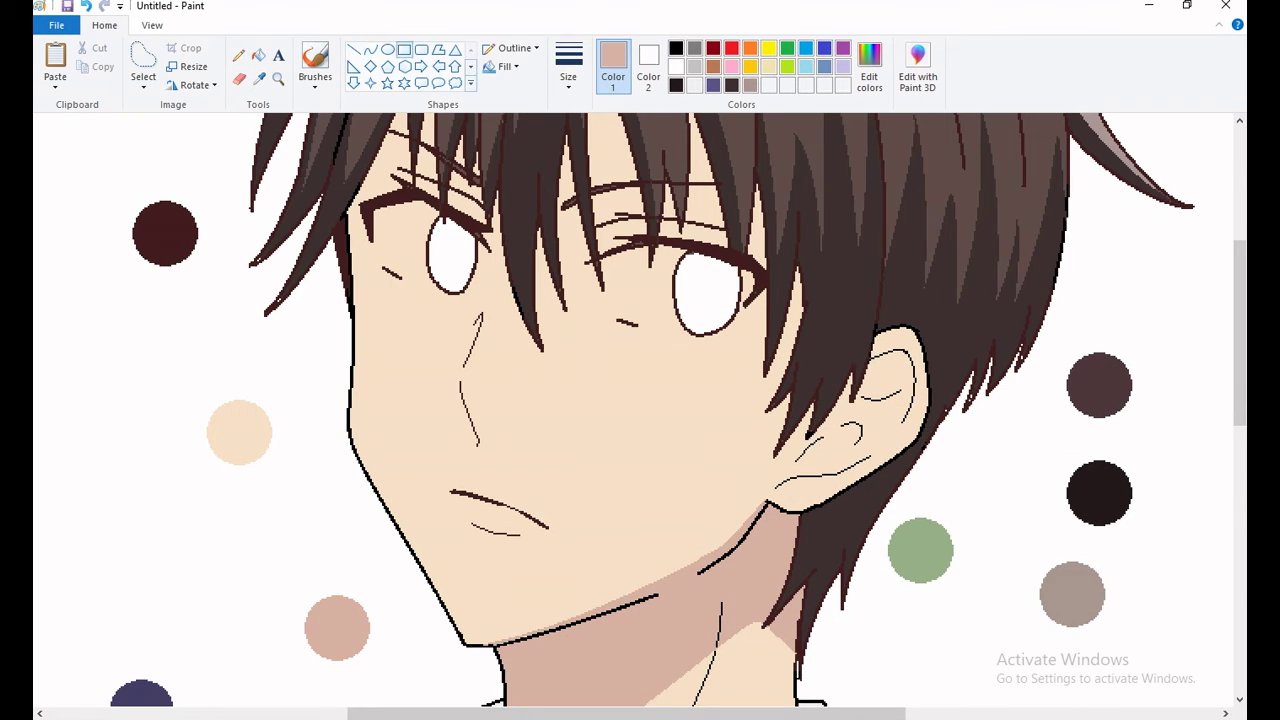
left_click(238, 55)
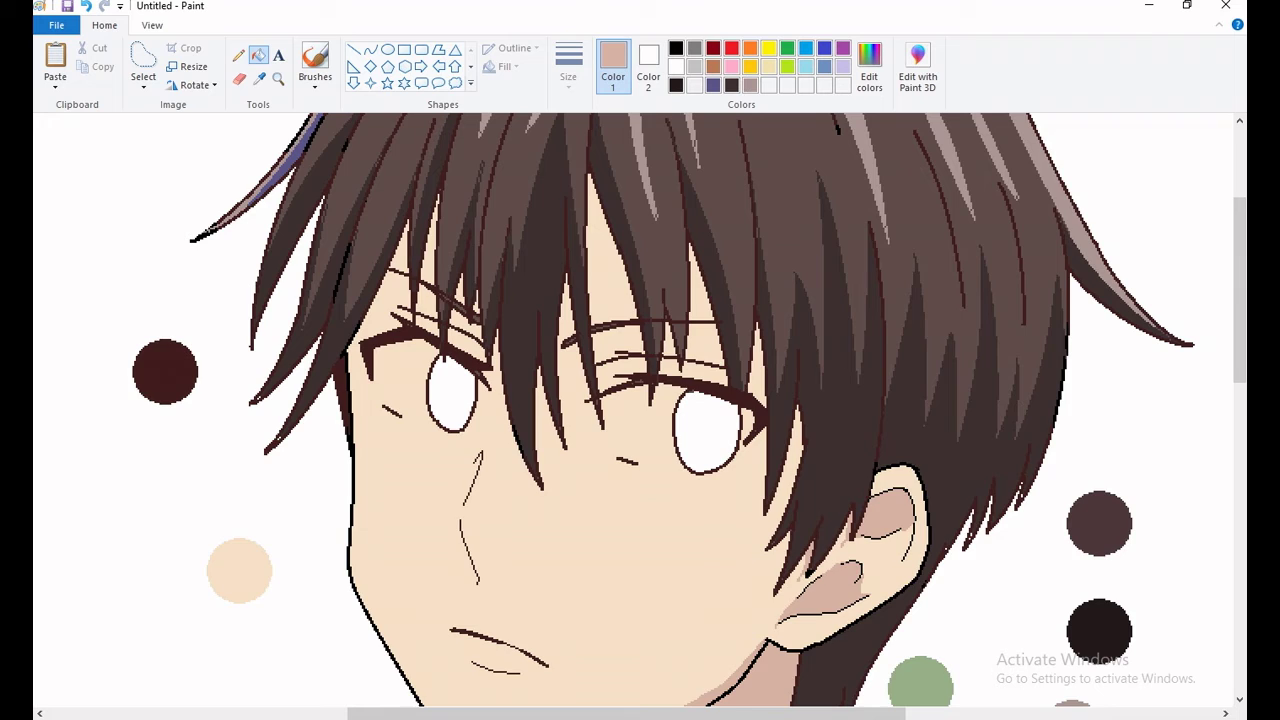
scroll(690, 410, "up", 1)
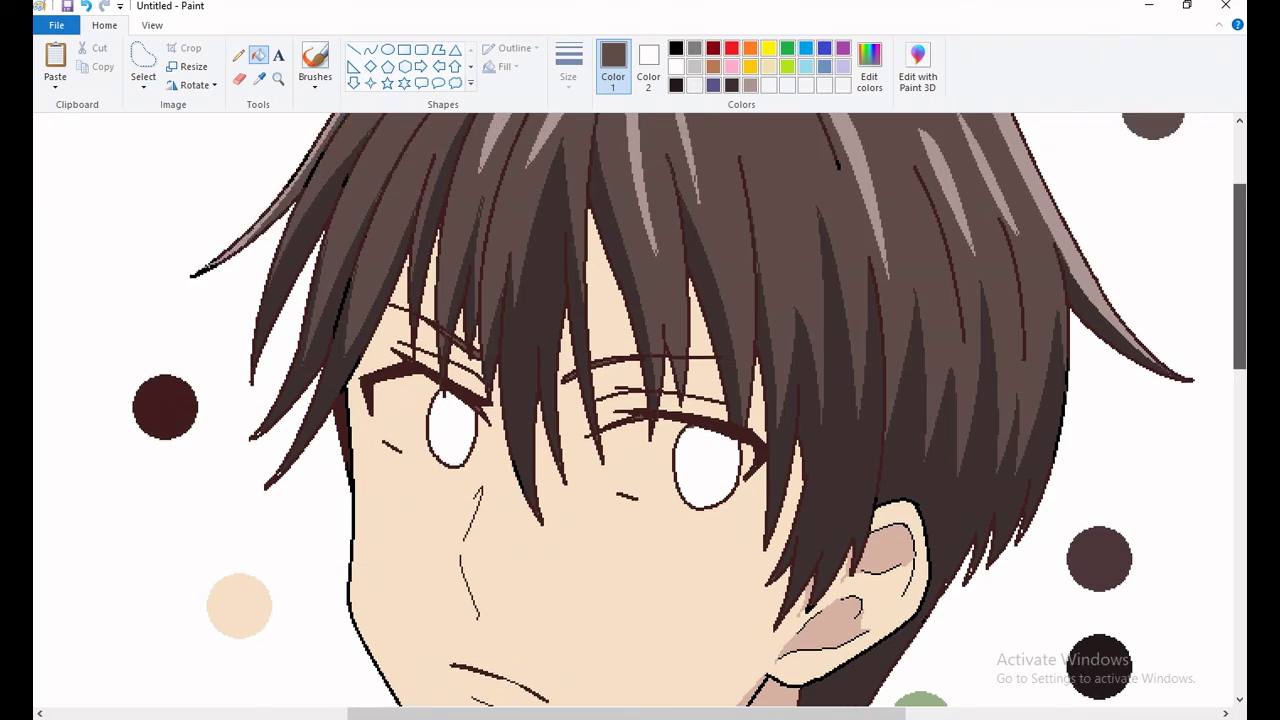
scroll(690, 410, "down", 1)
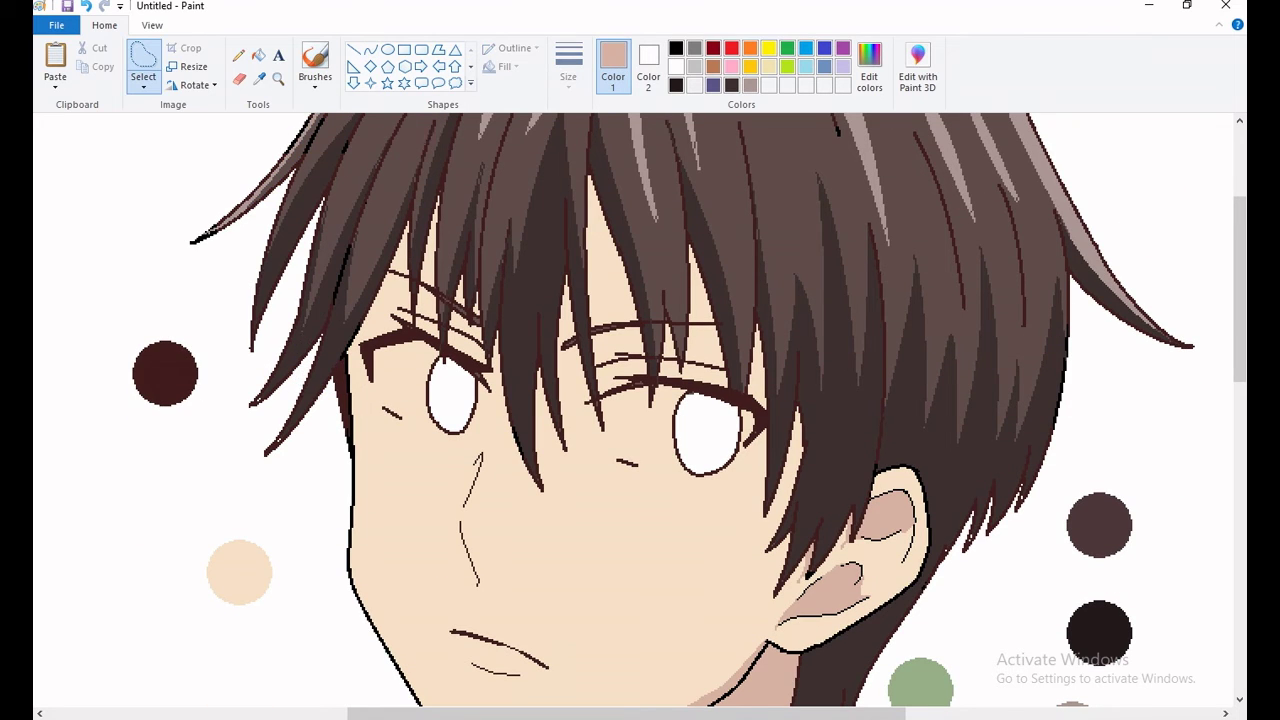
Copy a freeform section with the eyes and fringe to the empty canvas beside the portrait
left_click_drag(429, 137, 771, 223)
scroll(640, 410, "down", 3)
scroll(640, 410, "up", 3)
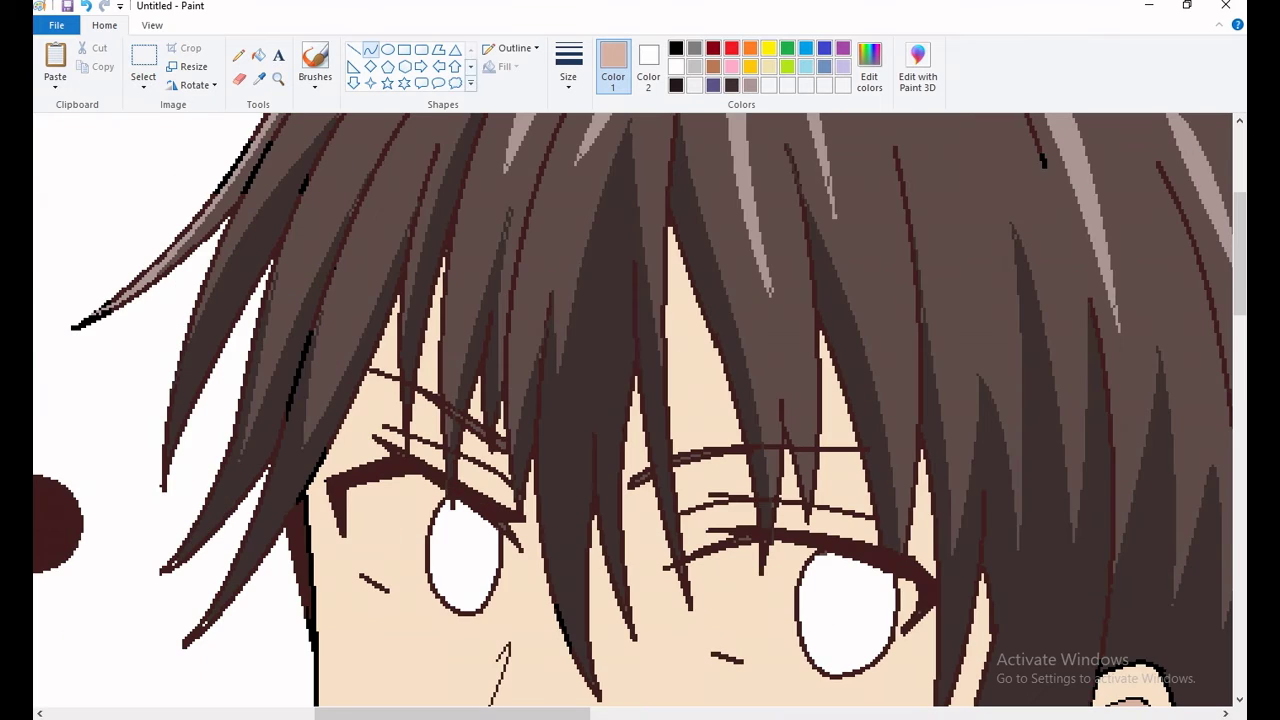
Outline the shadows the fringe strands cast on the forehead and around the eyes and fill them with dusty pink
scroll(640, 410, "down", 3)
scroll(640, 410, "up", 3)
mouse_move(445, 318)
left_mouse_down()
mouse_move(360, 440)
mouse_move(494, 396)
left_mouse_up()
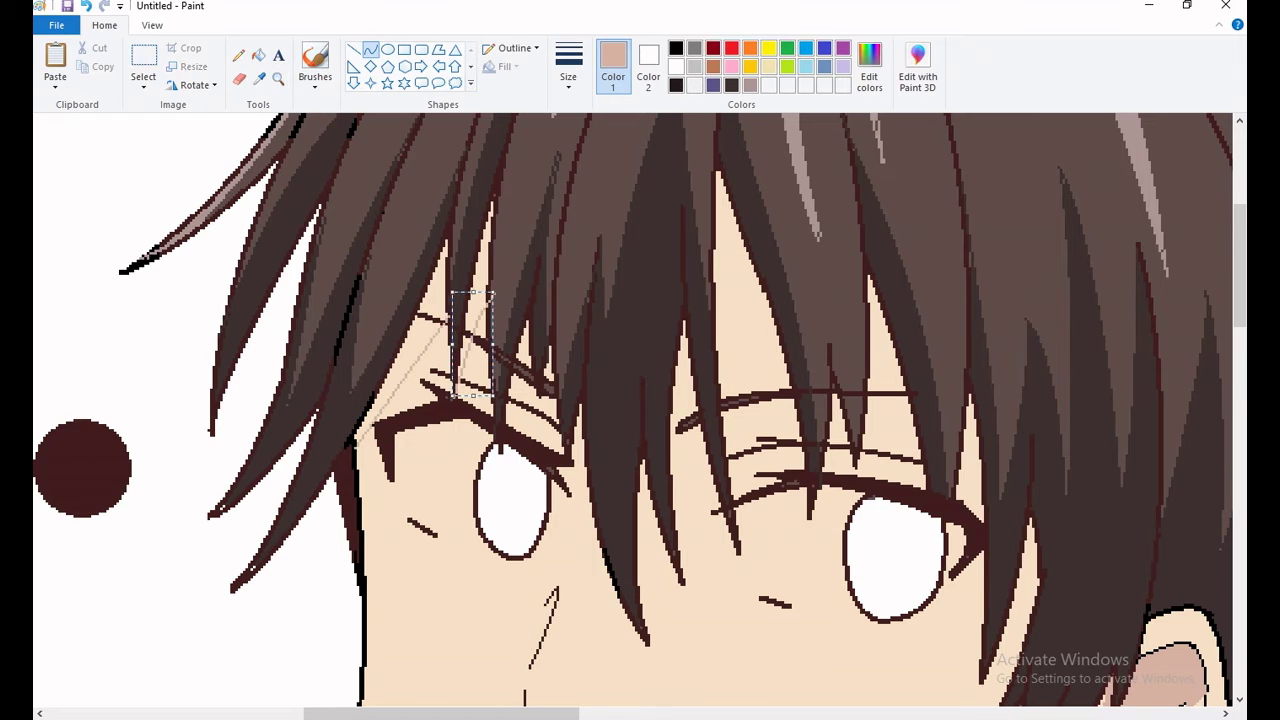
left_click_drag(654, 496, 646, 640)
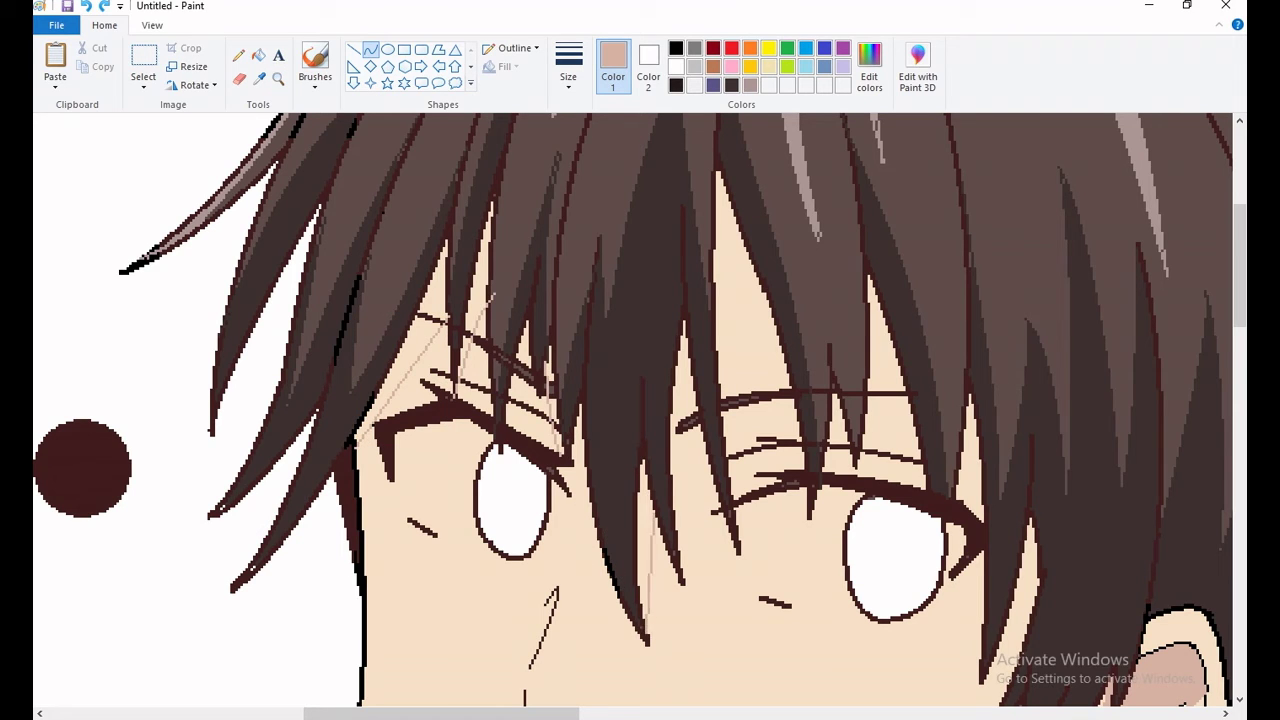
left_click_drag(693, 390, 677, 430)
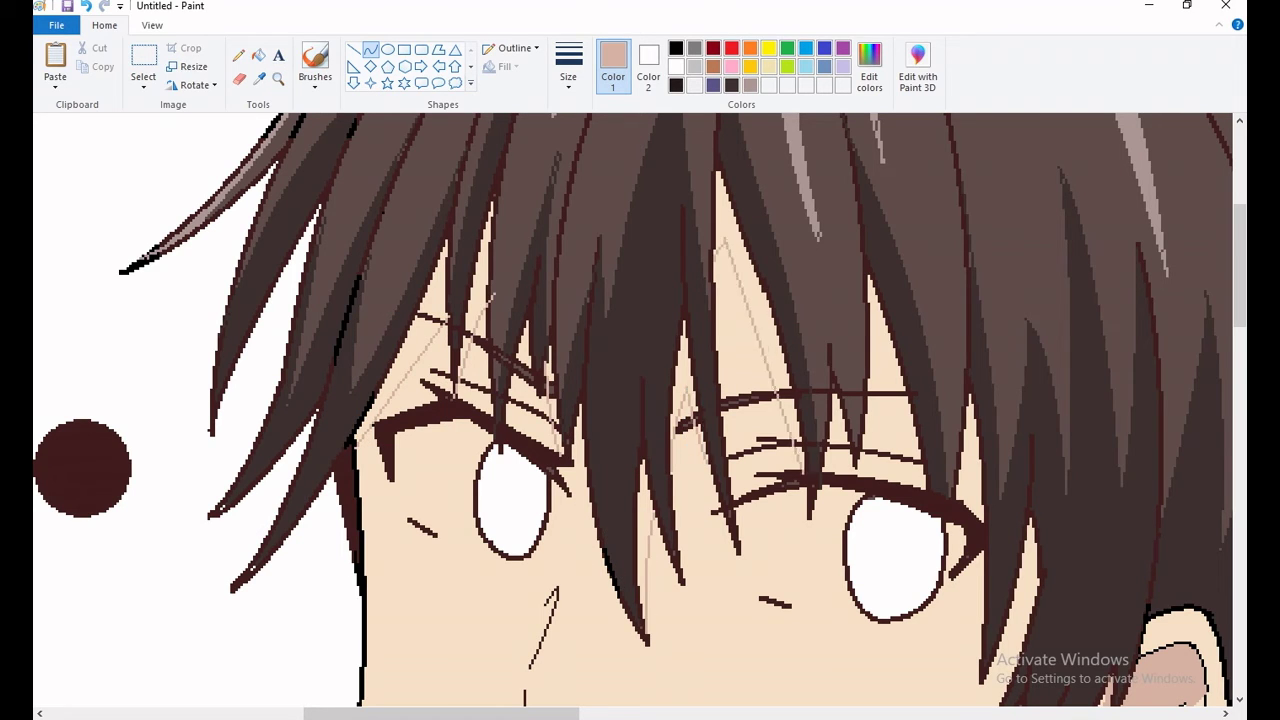
left_click_drag(872, 332, 920, 486)
left_click_drag(856, 402, 830, 470)
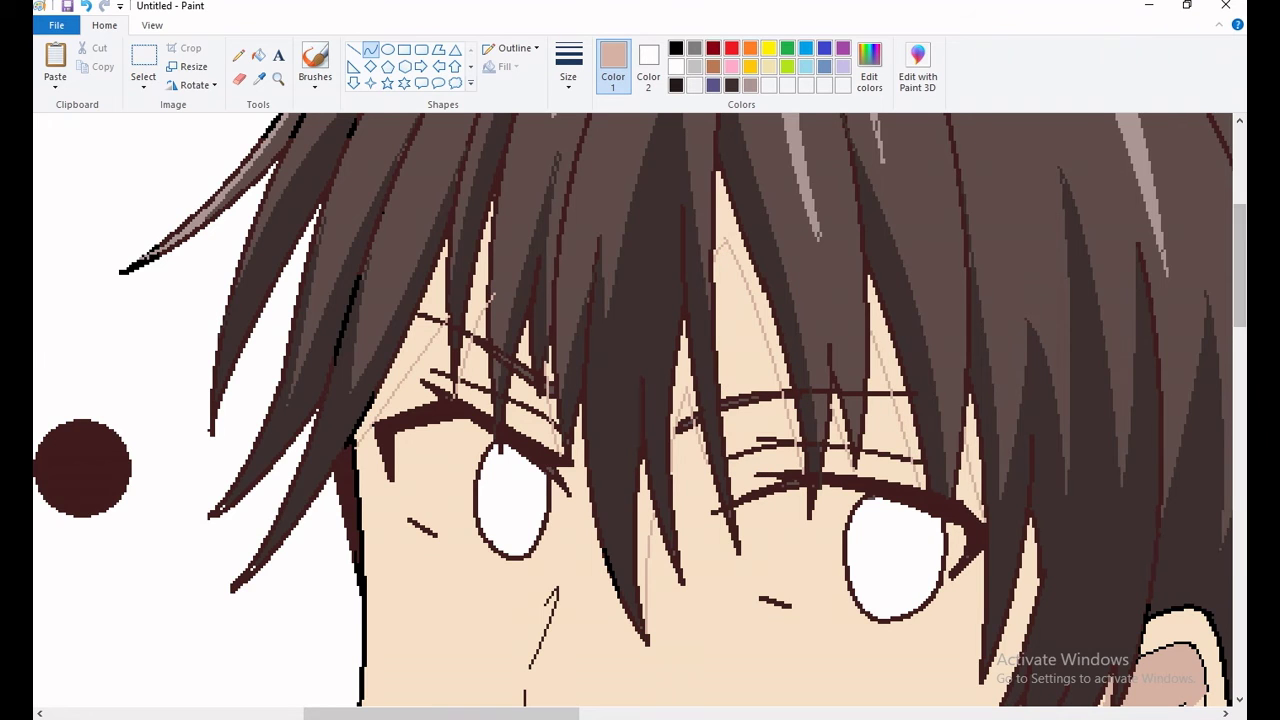
scroll(970, 500, "down", 3)
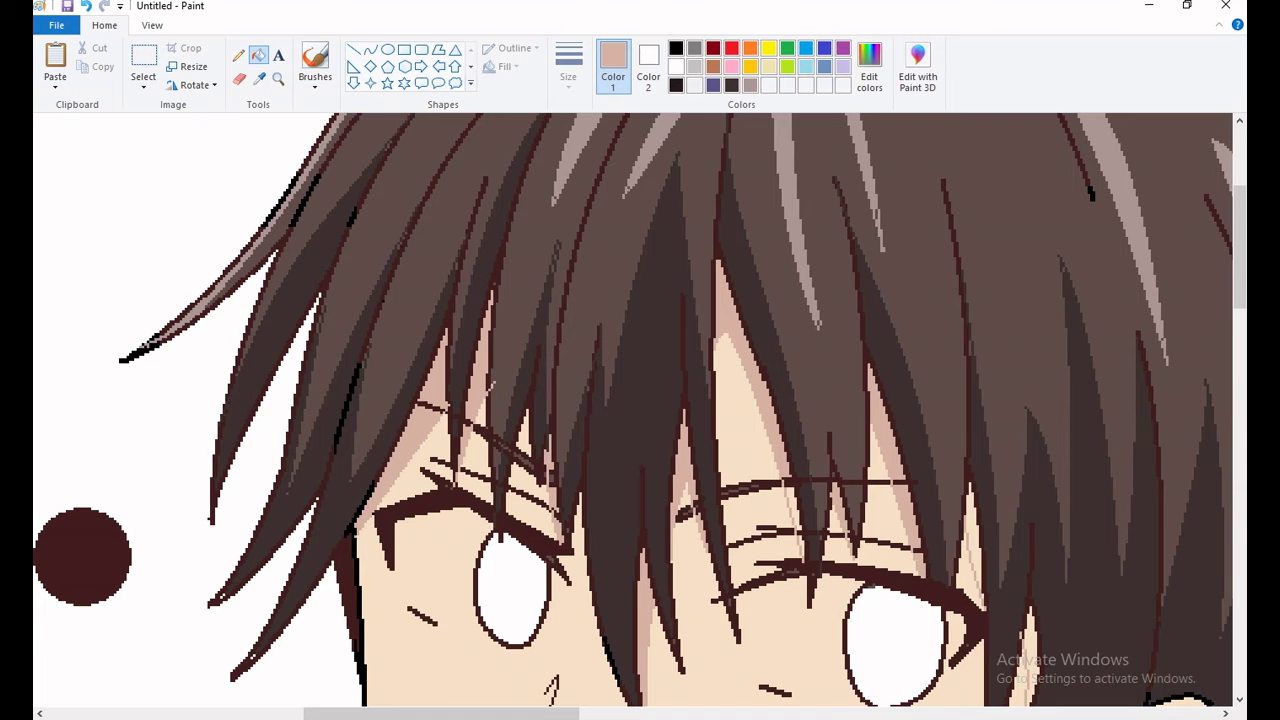
Delete the copied eye and fringe section from the canvas beside the portrait
scroll(640, 410, "down", 4)
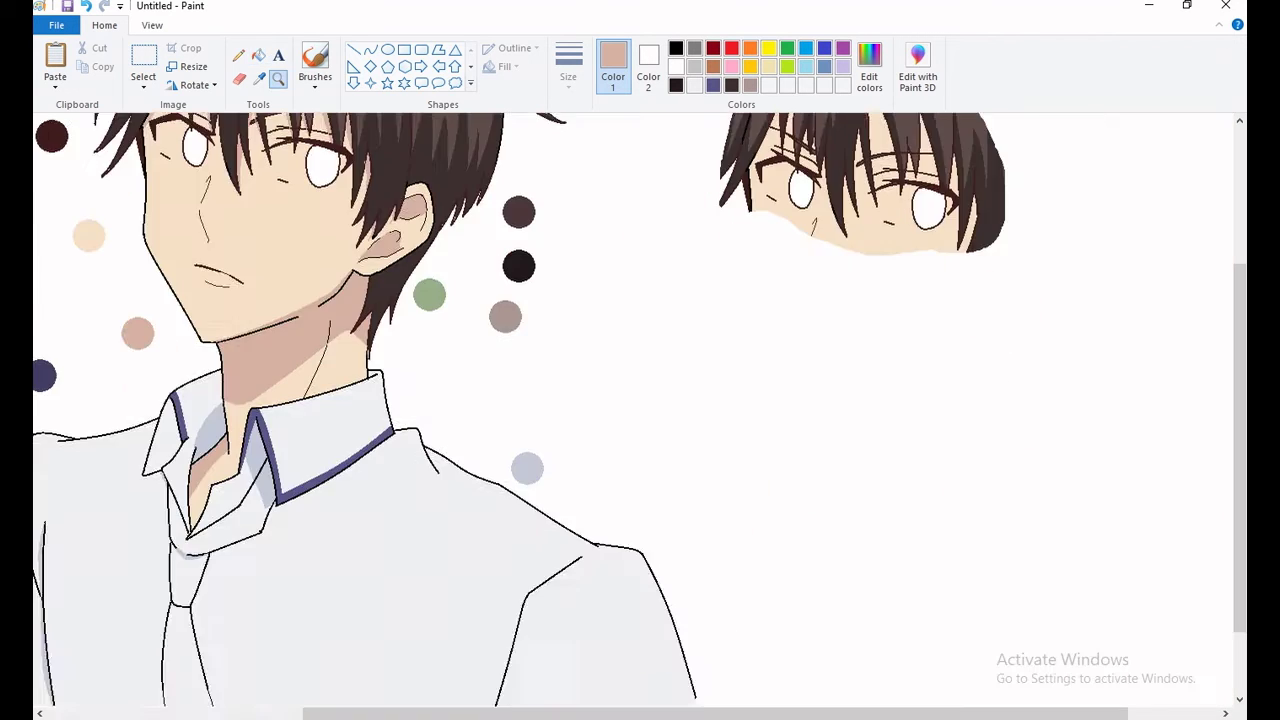
key("Delete")
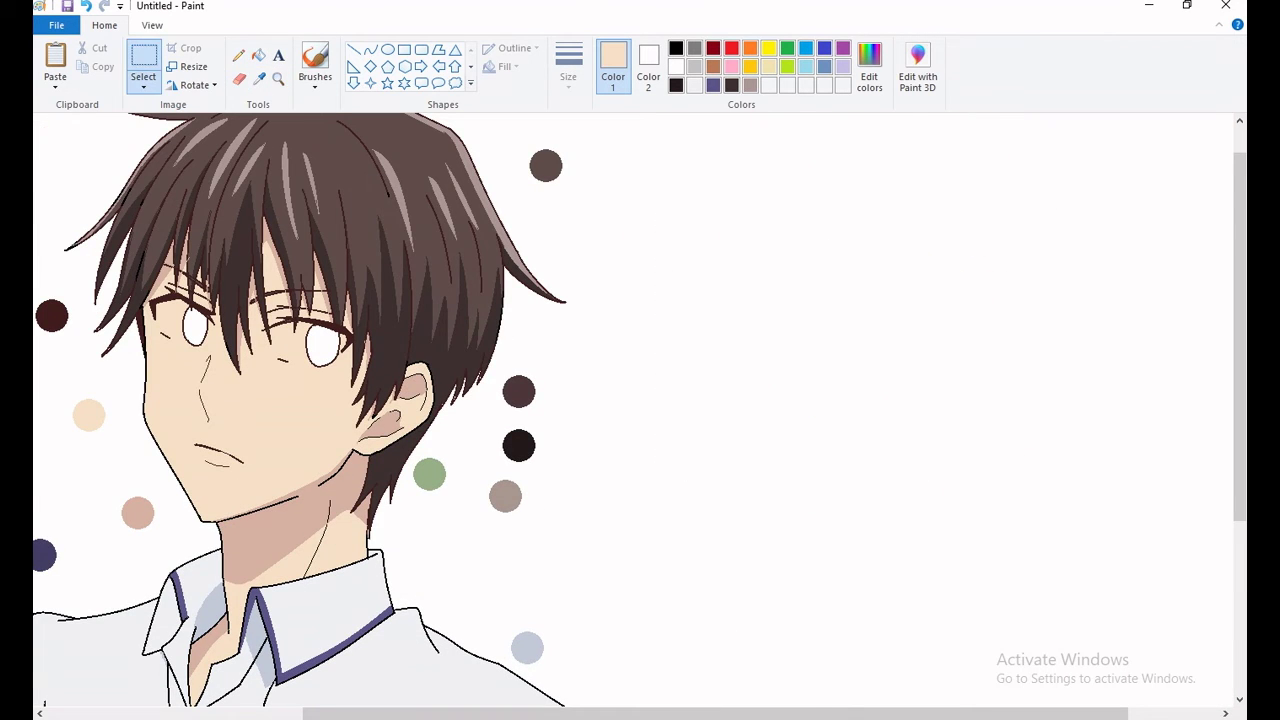
Outline the lower edges of both eye whites in off-white and fill the whites around the irises
scroll(640, 410, "up", 4)
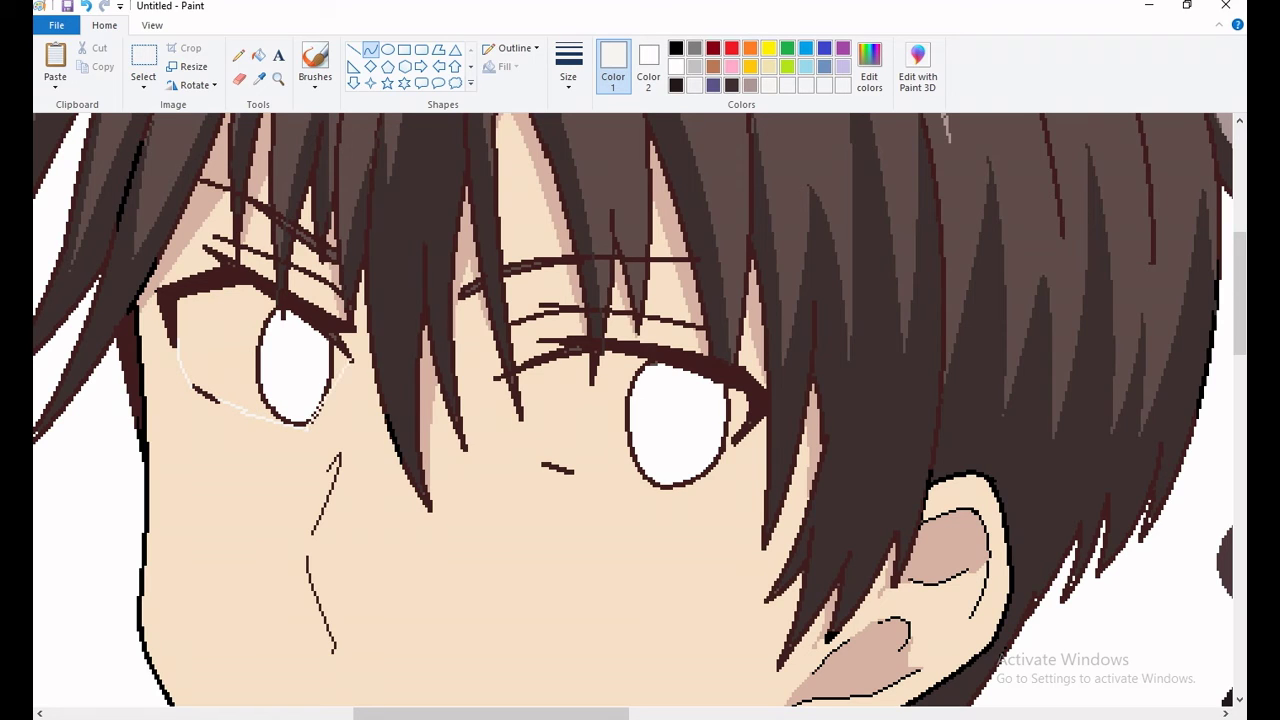
left_click_drag(340, 378, 329, 400)
left_click_drag(532, 368, 536, 462)
left_click_drag(677, 483, 707, 466)
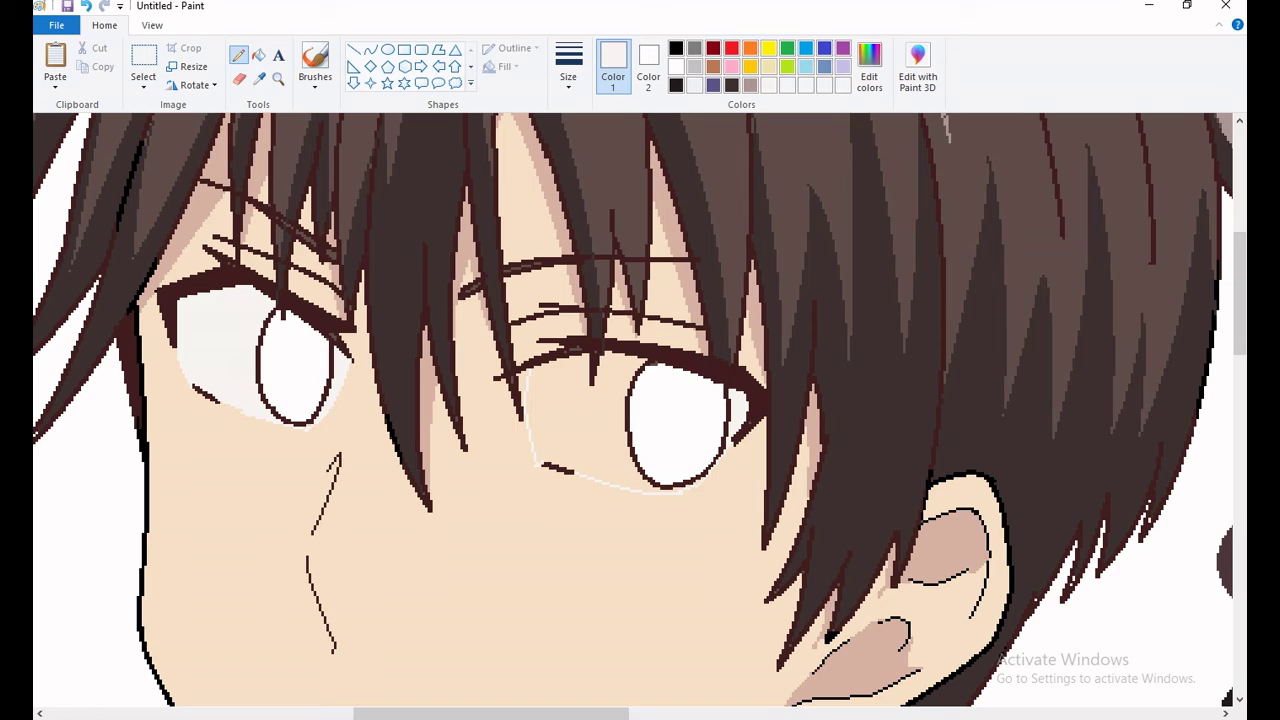
left_click(259, 55)
left_click(580, 420)
Paint off-white over parts of the lower lash marks under both eyes, leaving only short broken dashes
left_click(353, 49)
left_click_drag(540, 460, 581, 471)
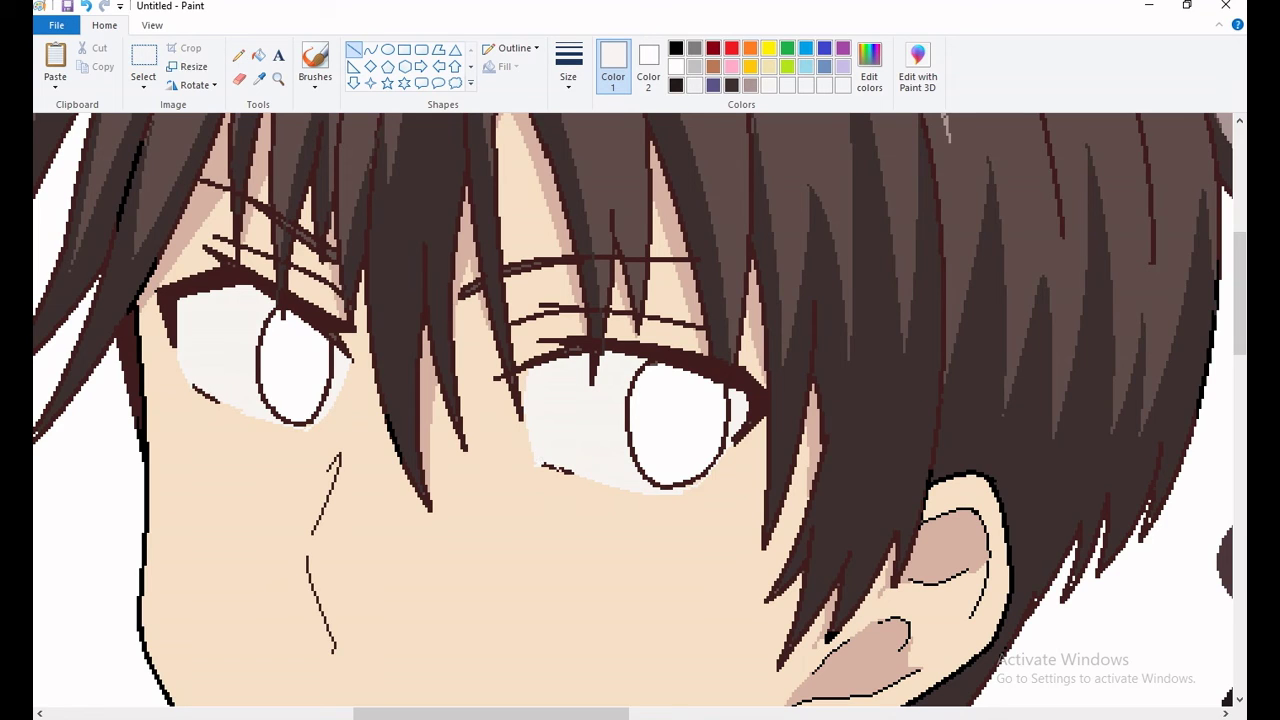
left_click(238, 55)
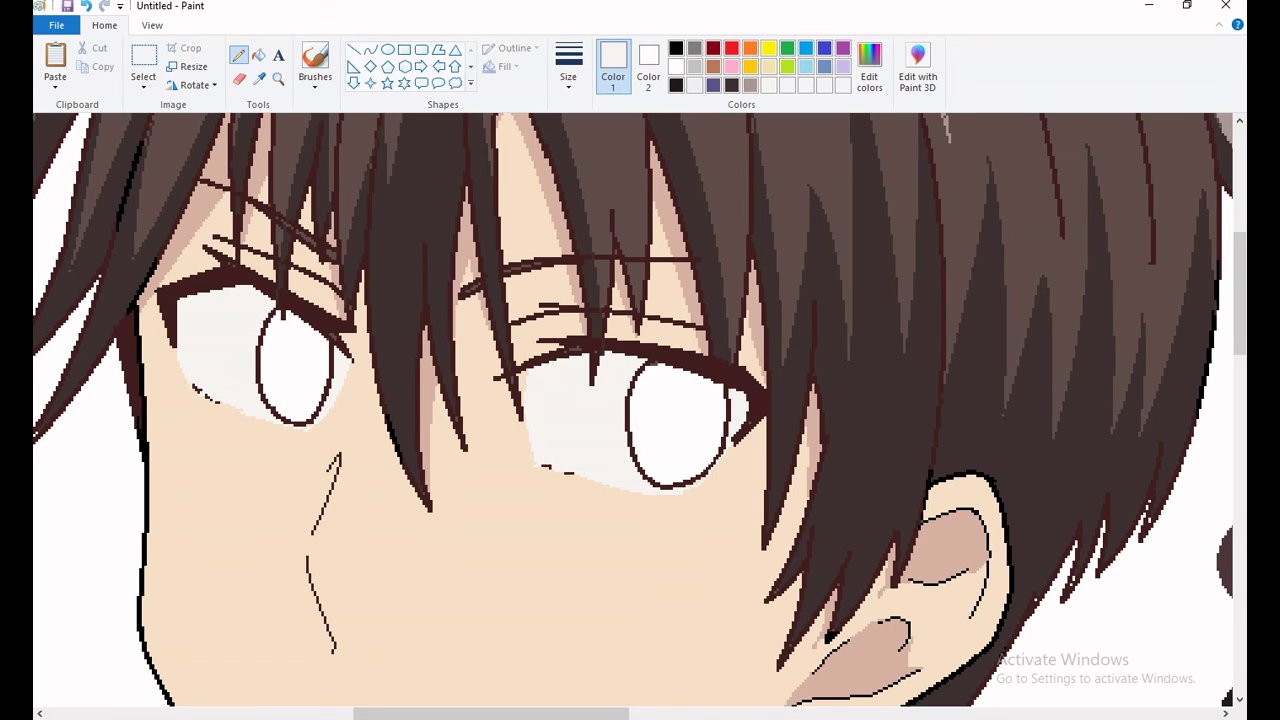
Fill both irises with the dark plum-brown swatch colour
left_click(259, 78)
left_click(640, 352)
scroll(633, 410, "down", 3)
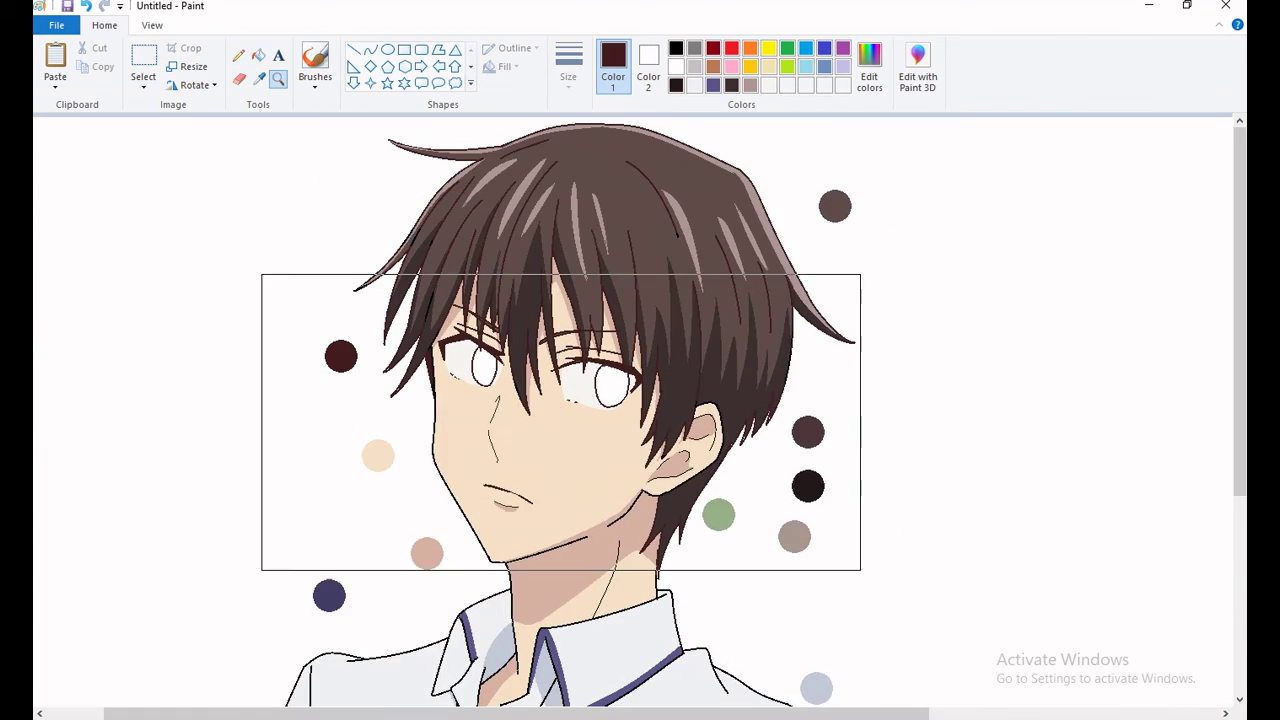
scroll(633, 410, "up", 3)
left_click(545, 430)
left_click(800, 465)
left_click(278, 78)
right_click(633, 410)
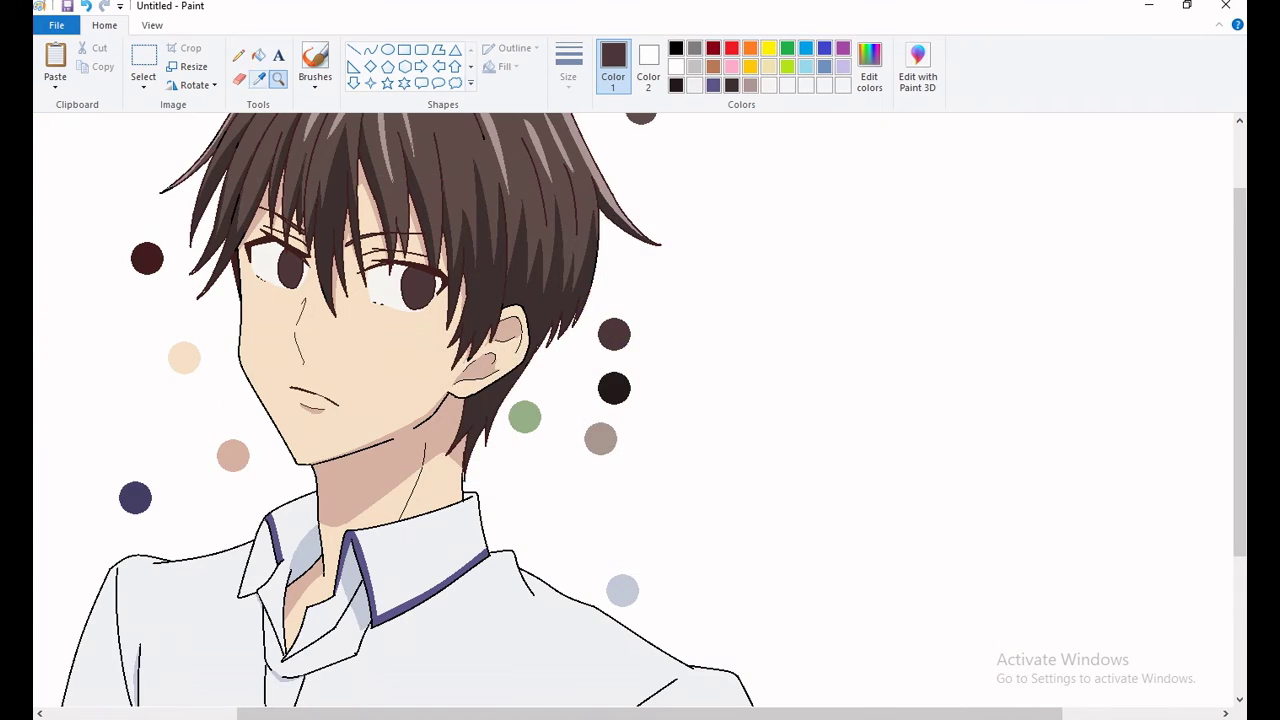
Draw a smaller curved outline inside each iris in a custom very dark maroon
left_click(676, 48)
left_click(371, 49)
scroll(500, 350, "up", 3)
mouse_move(183, 290)
left_mouse_down()
mouse_move(190, 400)
mouse_move(215, 420)
left_mouse_up()
left_click(869, 70)
left_click(485, 478)
left_click_drag(225, 295, 250, 335)
mouse_move(700, 360)
left_mouse_down()
mouse_move(688, 490)
mouse_move(670, 492)
left_mouse_up()
Fill the rim around both irises with the very dark maroon
left_click(258, 55)
left_click(168, 350)
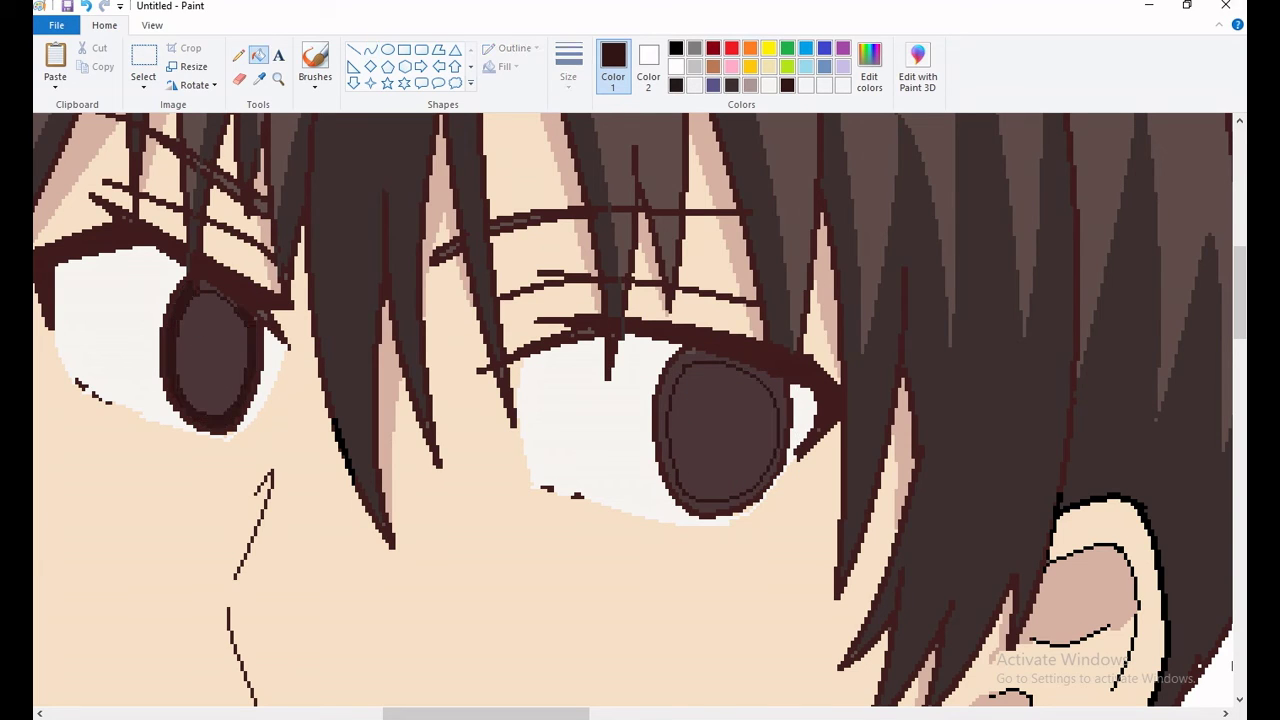
left_click(660, 430)
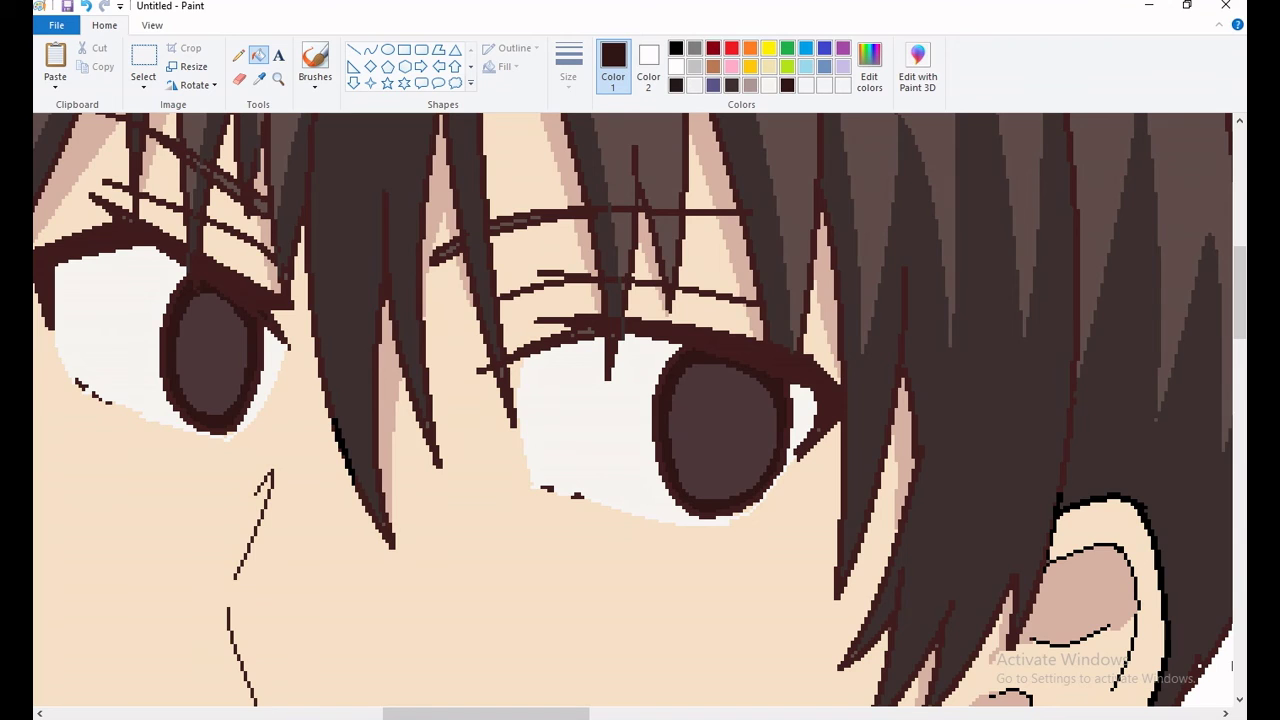
Draw a curved boundary across the lower part of both irises and fill the crescents below with the taupe swatch colour
scroll(640, 410, "down", 3)
left_click(346, 263)
left_click(370, 49)
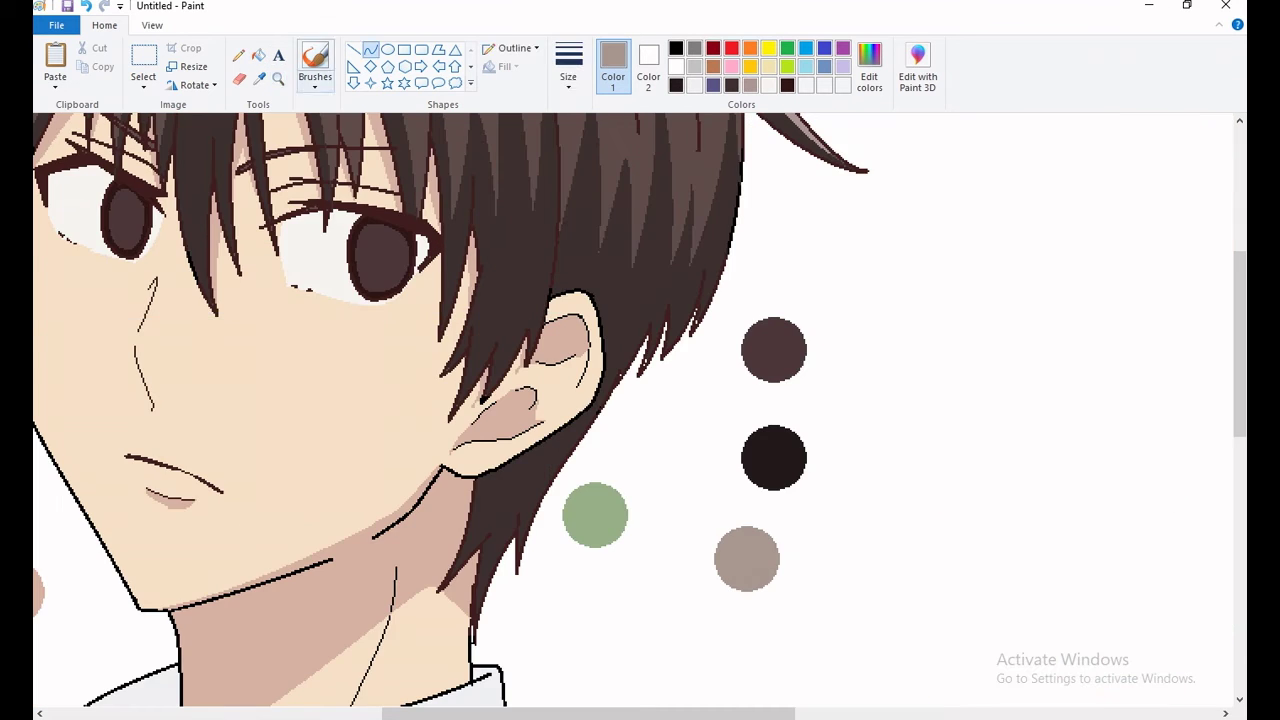
key("ctrl+Page_Up")
mouse_move(180, 311)
left_mouse_down()
mouse_move(192, 338)
mouse_move(244, 352)
left_mouse_up()
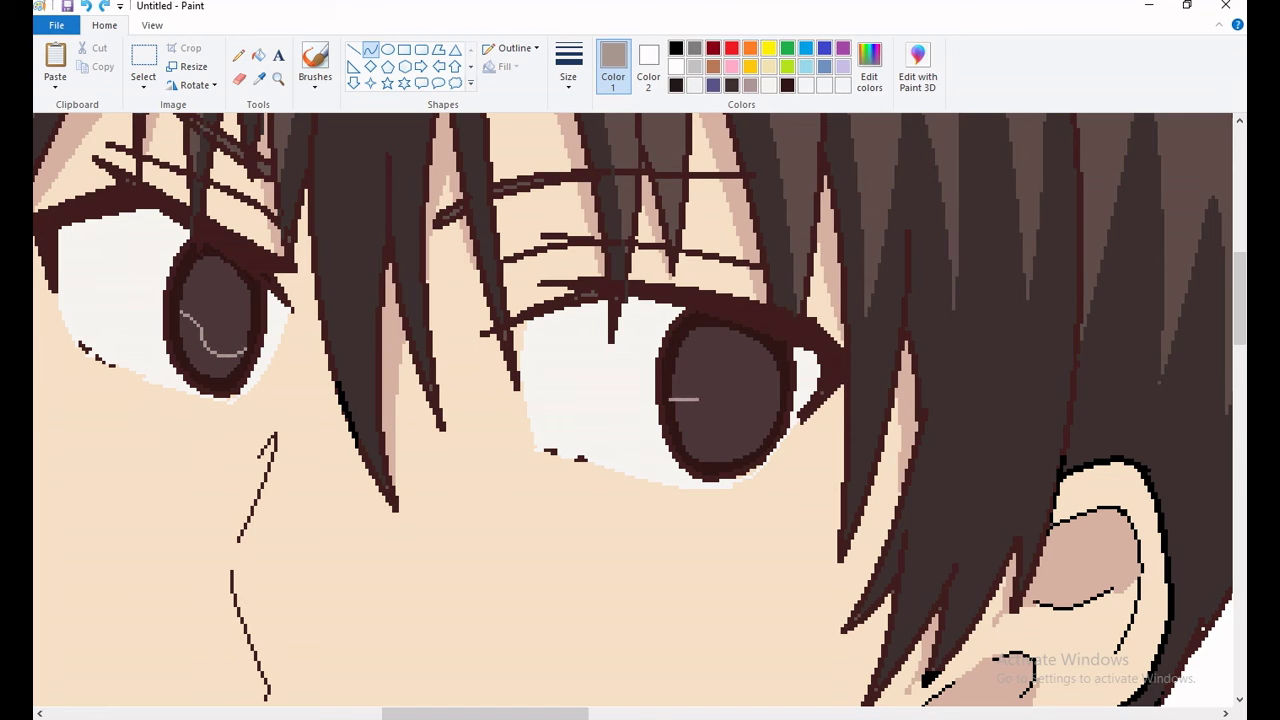
left_click_drag(698, 399, 690, 396)
left_click(258, 56)
left_click(215, 365)
left_click(718, 445)
Draw an upright oval pupil in each iris and fill both with the near-black swatch colour
left_click(259, 78)
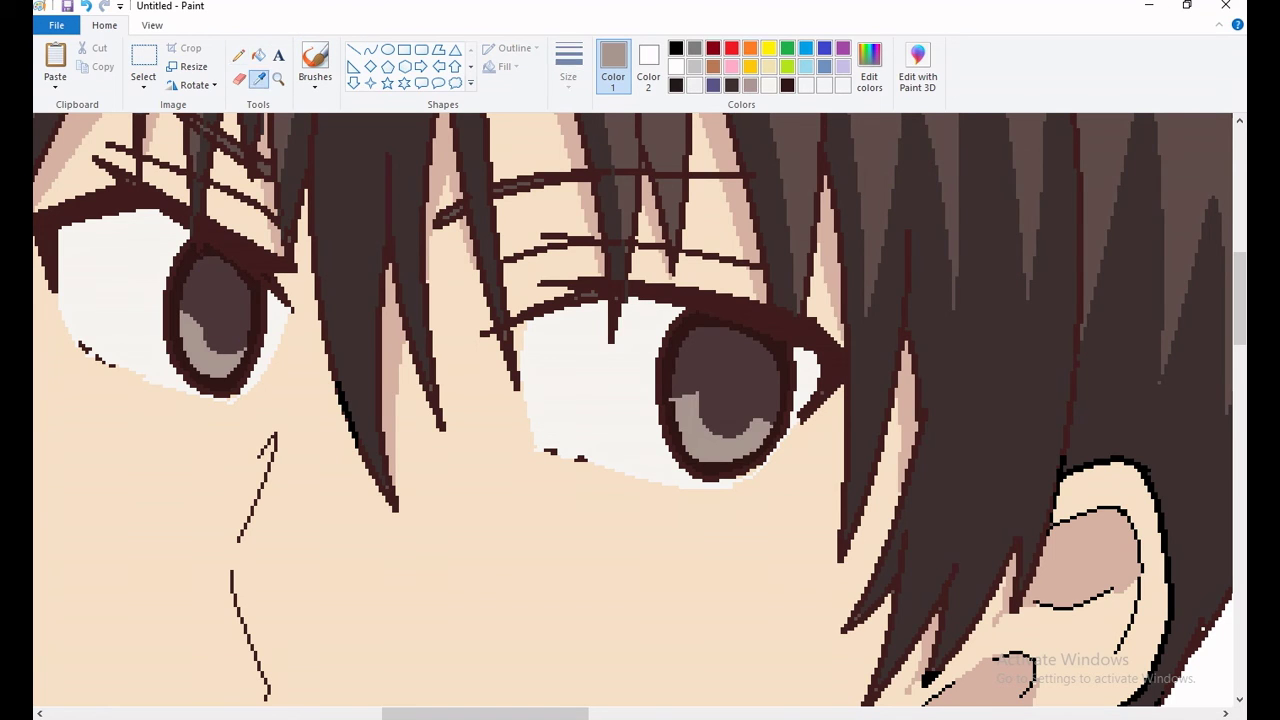
left_click(660, 380)
left_click(278, 78)
left_click(403, 350)
right_click(403, 350)
left_click(403, 350)
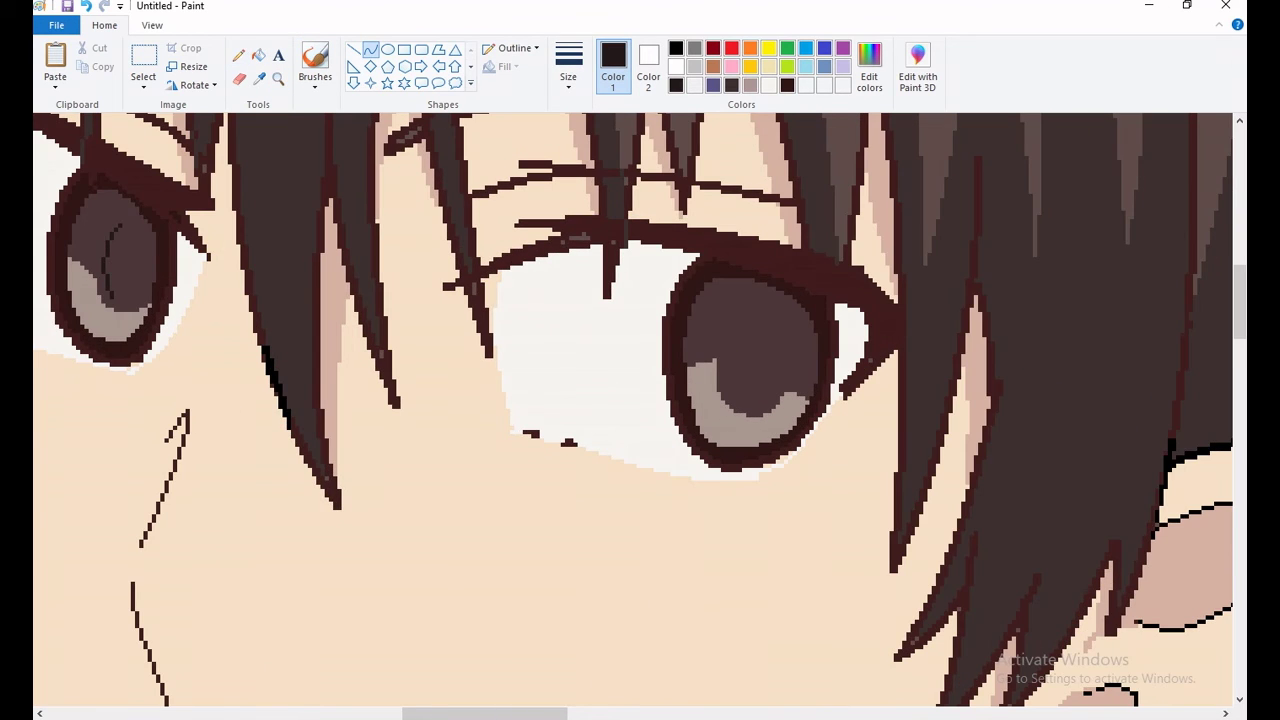
left_click(258, 56)
left_click(123, 262)
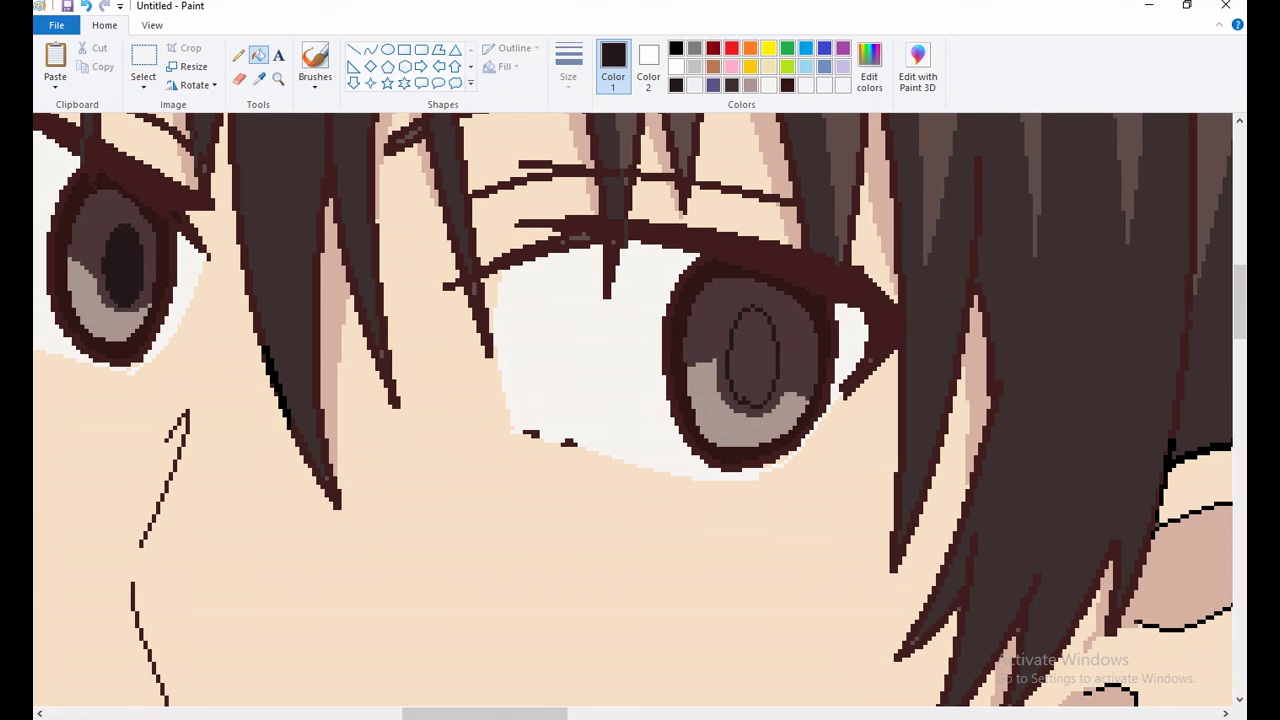
left_click(752, 355)
Paint small off-white highlight notches into the left edge of both irises
left_click(676, 66)
left_click(238, 55)
left_click_drag(664, 350, 686, 356)
scroll(633, 410, "left", 5)
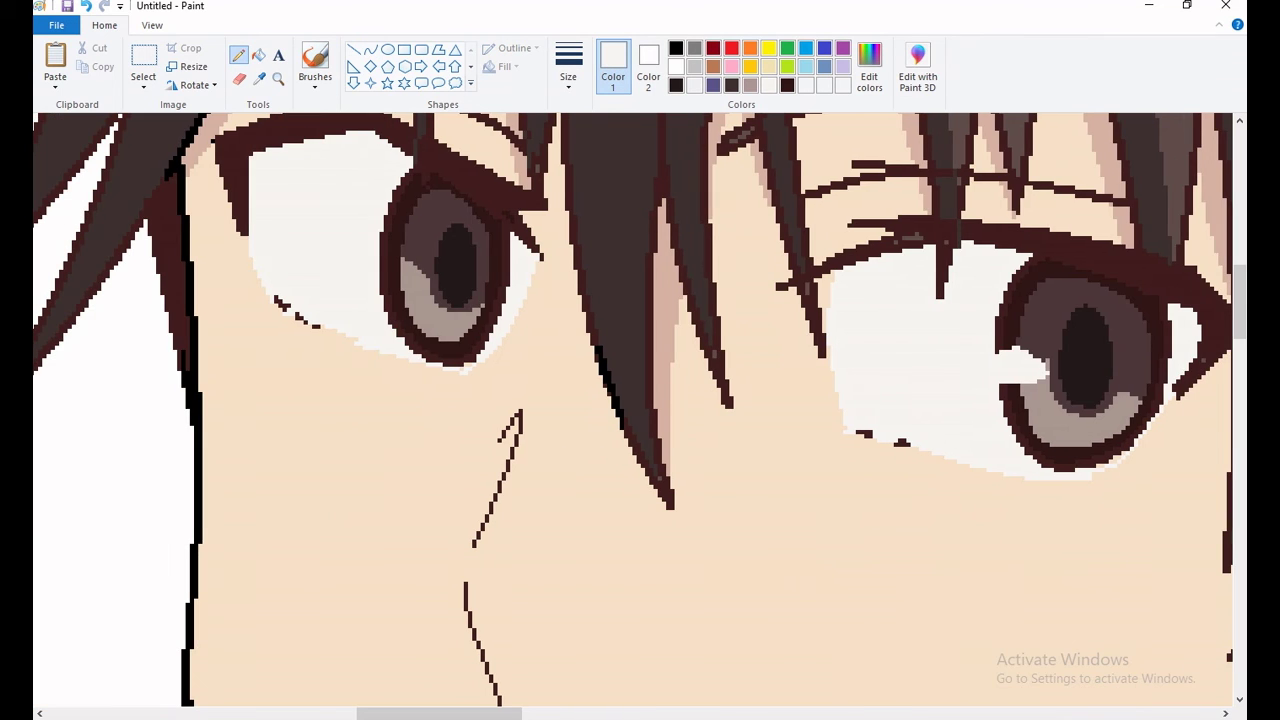
Shade the upper band of both eye whites under the lashes with a custom light grey-beige
left_click(370, 49)
left_click(869, 70)
left_click_drag(250, 230, 388, 180)
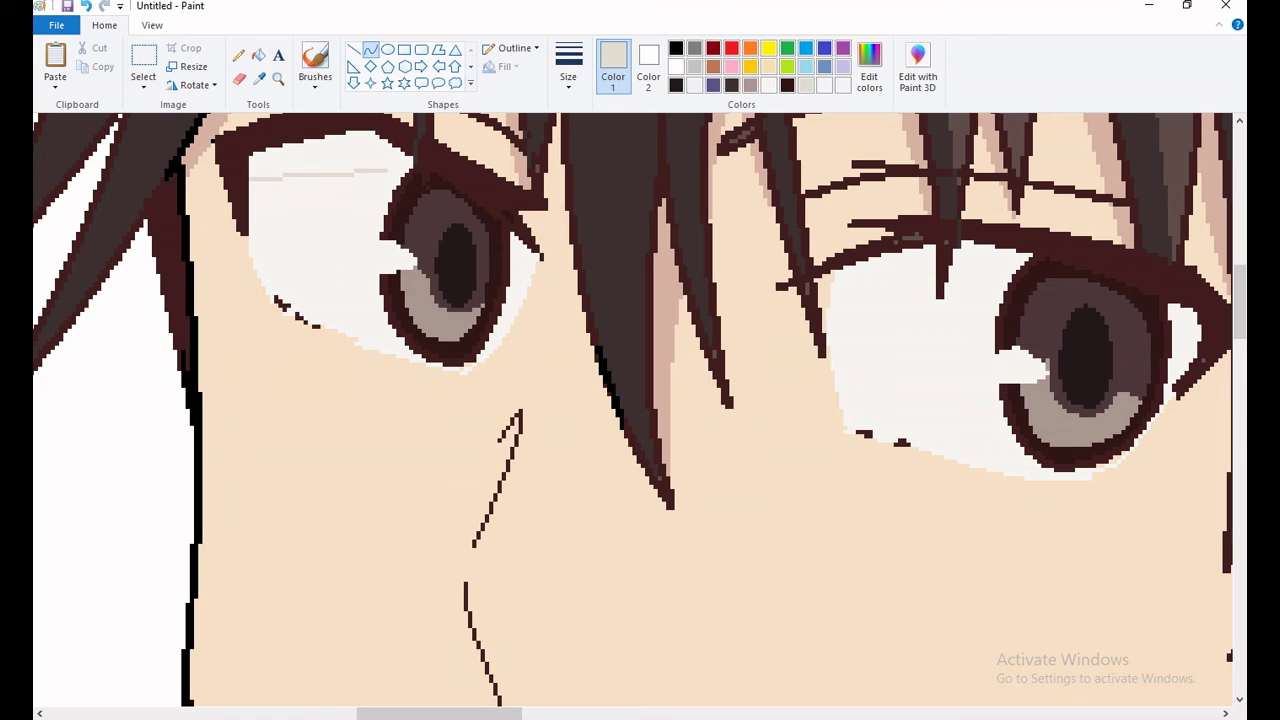
left_click_drag(310, 200, 358, 172)
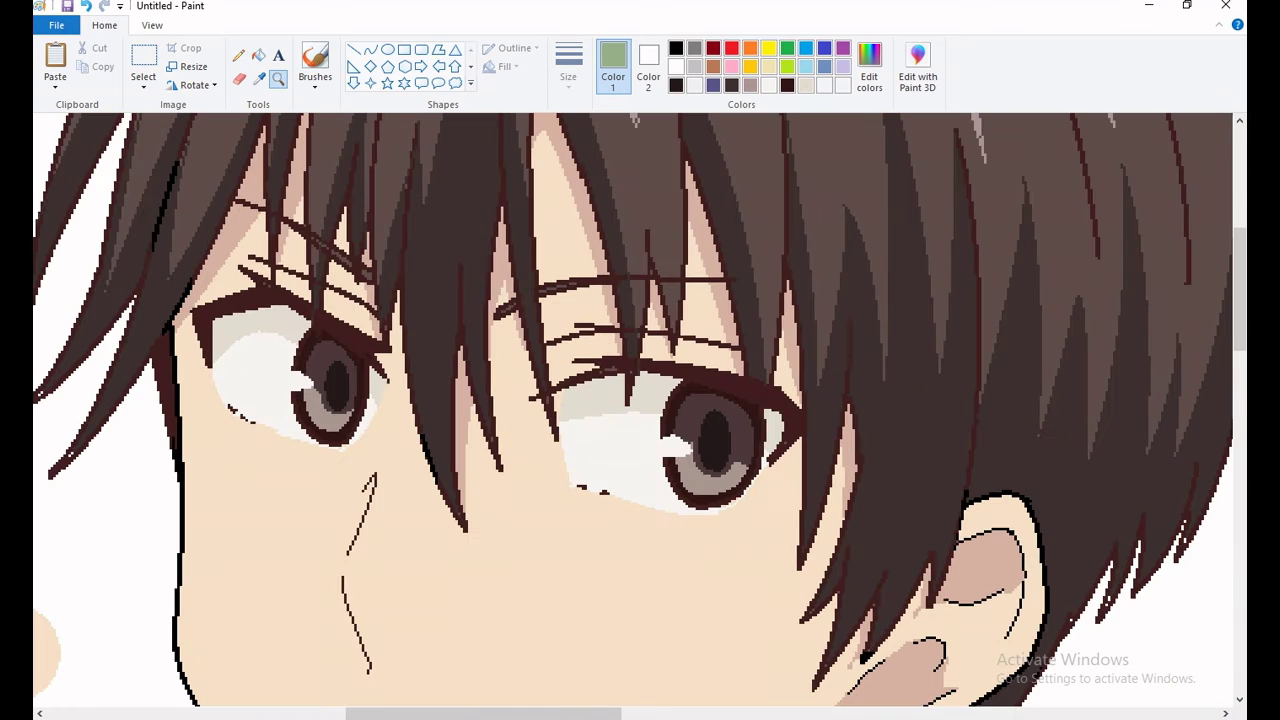
Add a round green earring stud to the ear lobe using the green swatch colour
left_click(370, 49)
left_click_drag(604, 379, 792, 377)
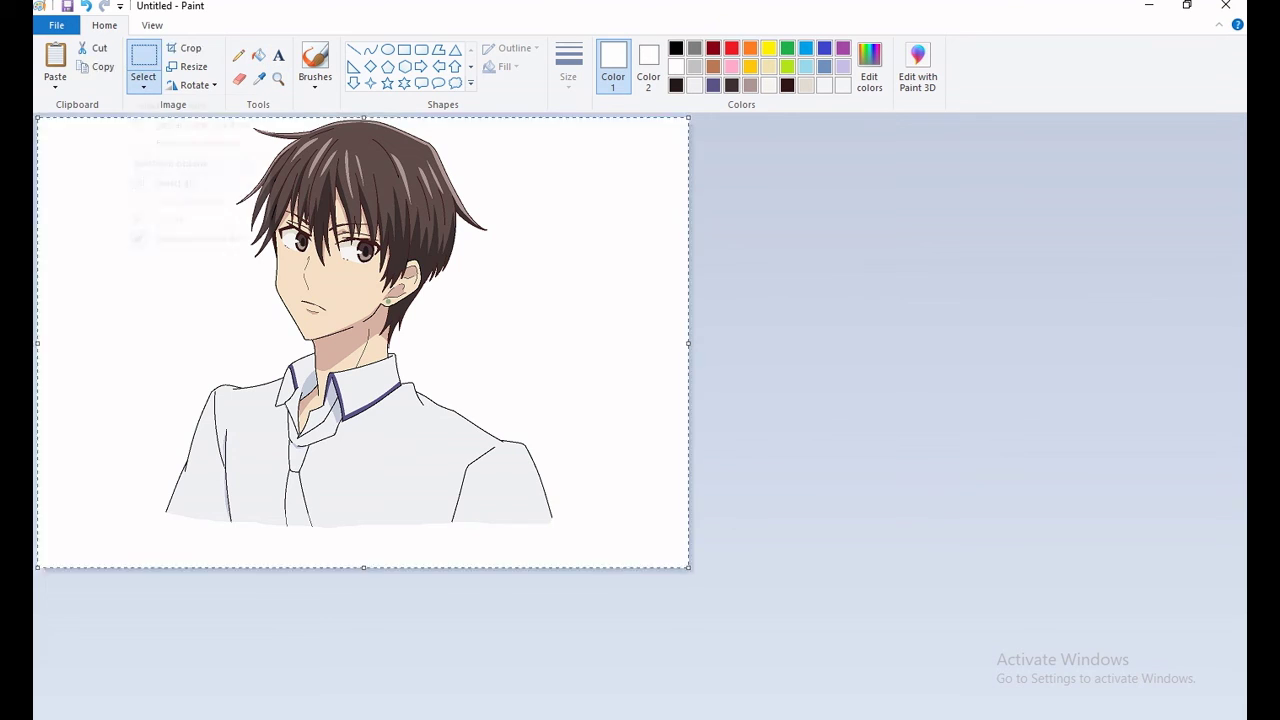
Select the shoulder and sleeve on the left of the figure with a free-form outline and move them slightly lower
key("ctrl+Page_Up")
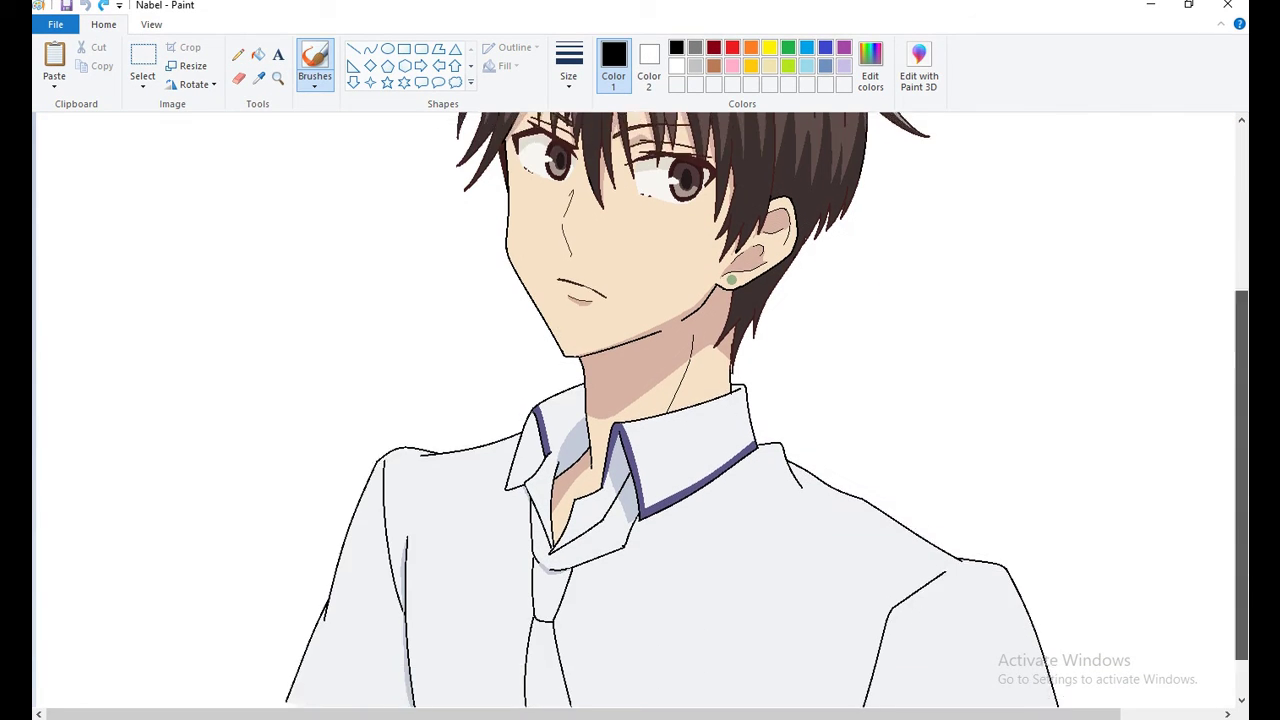
left_click(143, 86)
left_click(186, 143)
mouse_move(520, 372)
left_mouse_down()
mouse_move(272, 610)
mouse_move(495, 400)
left_mouse_up()
scroll(640, 400, "up", 1)
left_click_drag(400, 560, 388, 590)
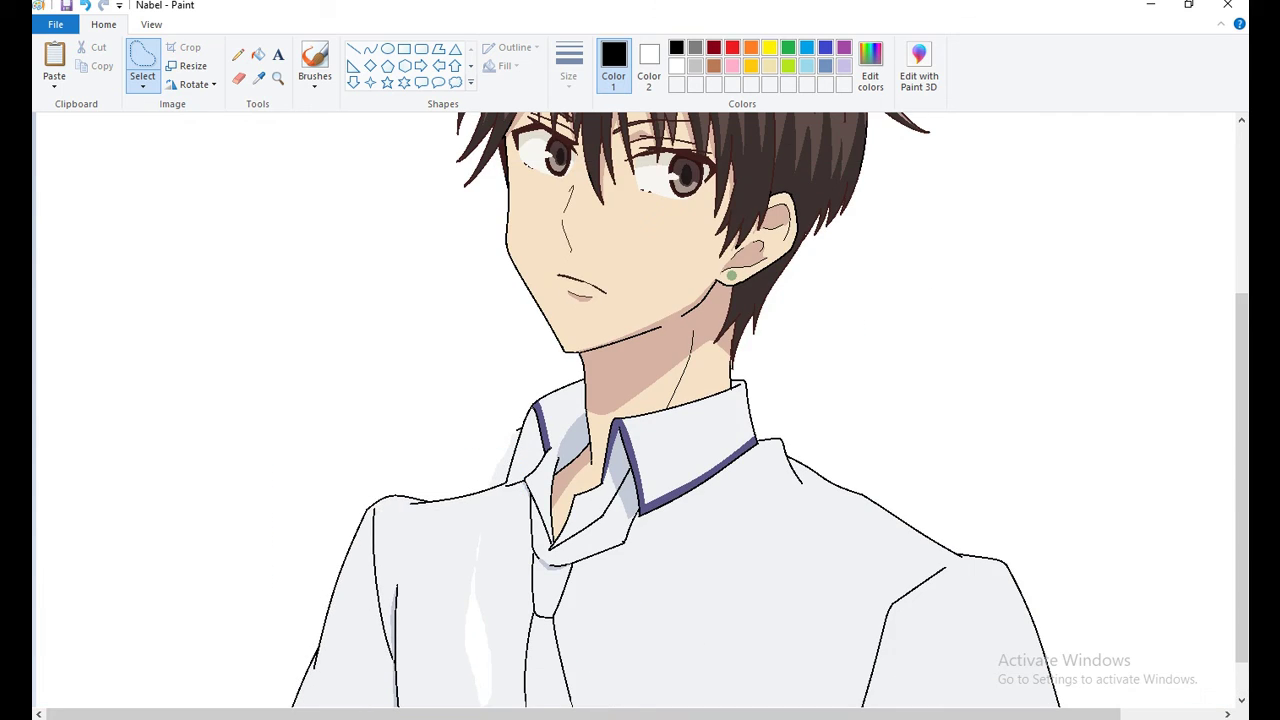
Remove the stray grey patch beside the collar and fill the white gap in the shirt left by the moved shoulder
left_click(278, 77)
right_click(383, 364)
left_click(340, 414)
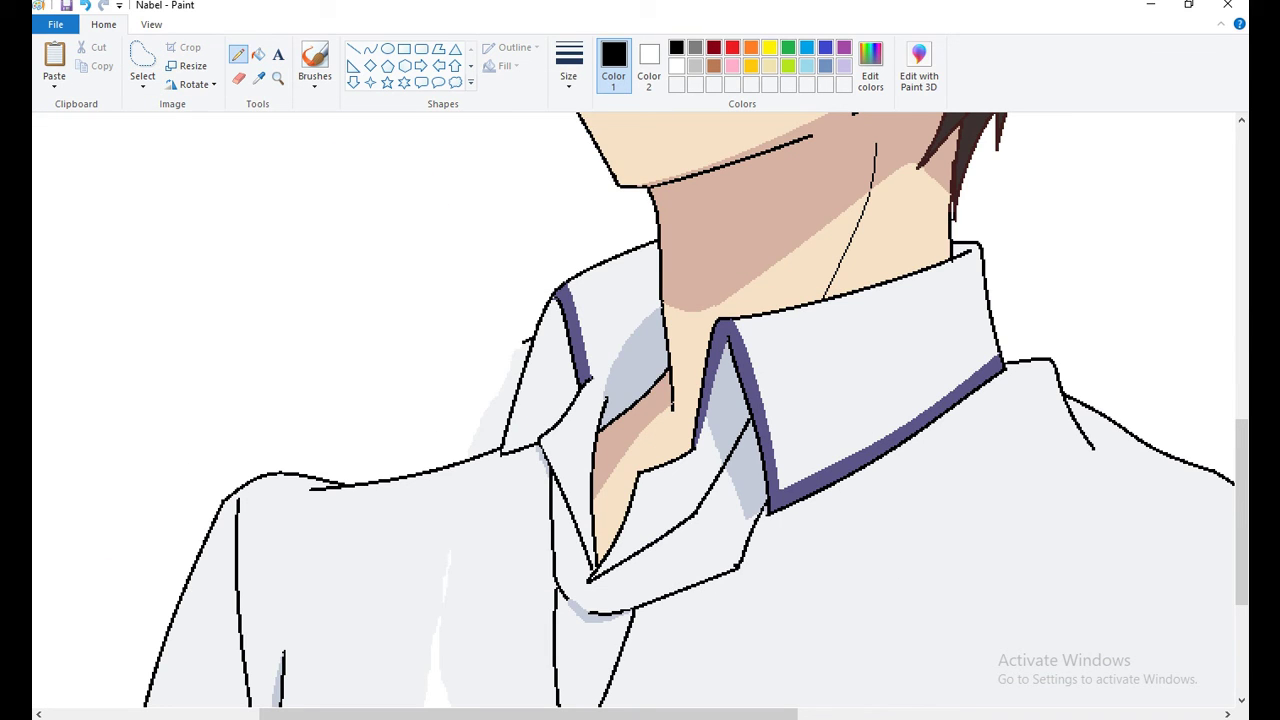
scroll(520, 334, "down", 5)
left_click(447, 475)
right_click(371, 453)
Trim the bottom of the left sleeve with a rectangular selection so it ends level with the shirt's lower edge
left_click(142, 64)
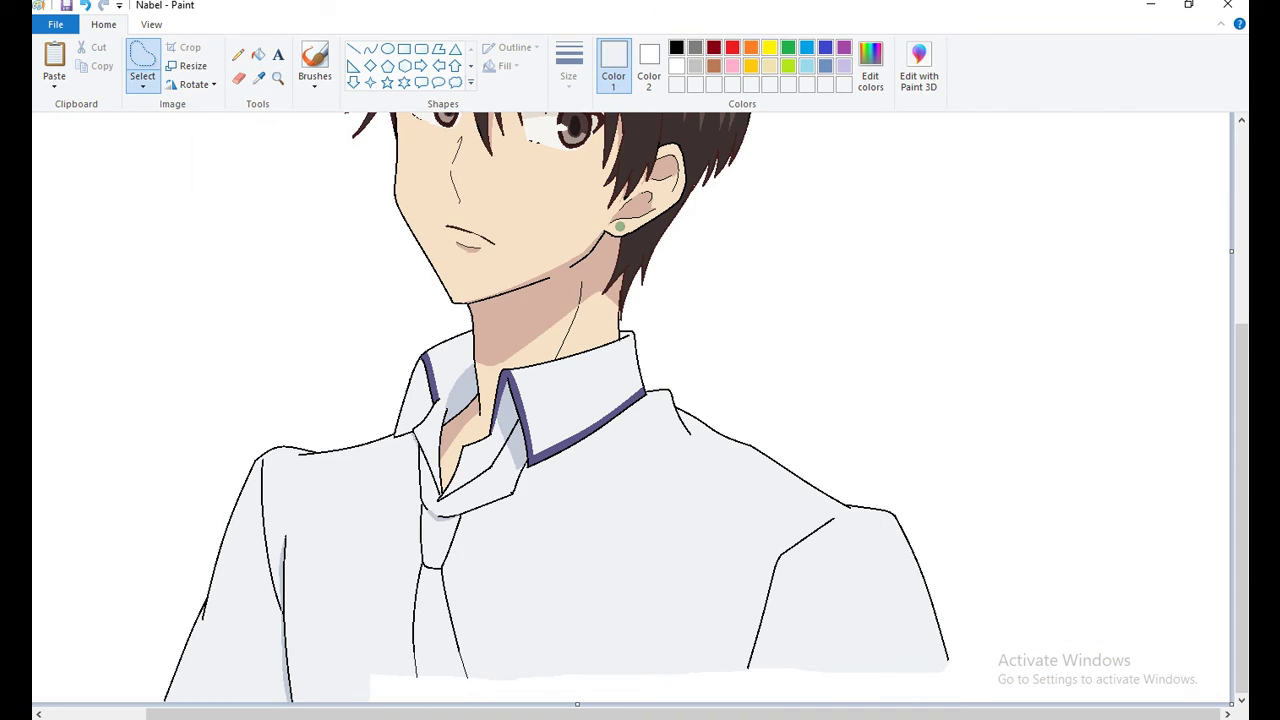
left_click(142, 86)
left_click(185, 125)
left_click_drag(126, 657, 383, 700)
left_click_drag(250, 680, 262, 694)
left_click(258, 54)
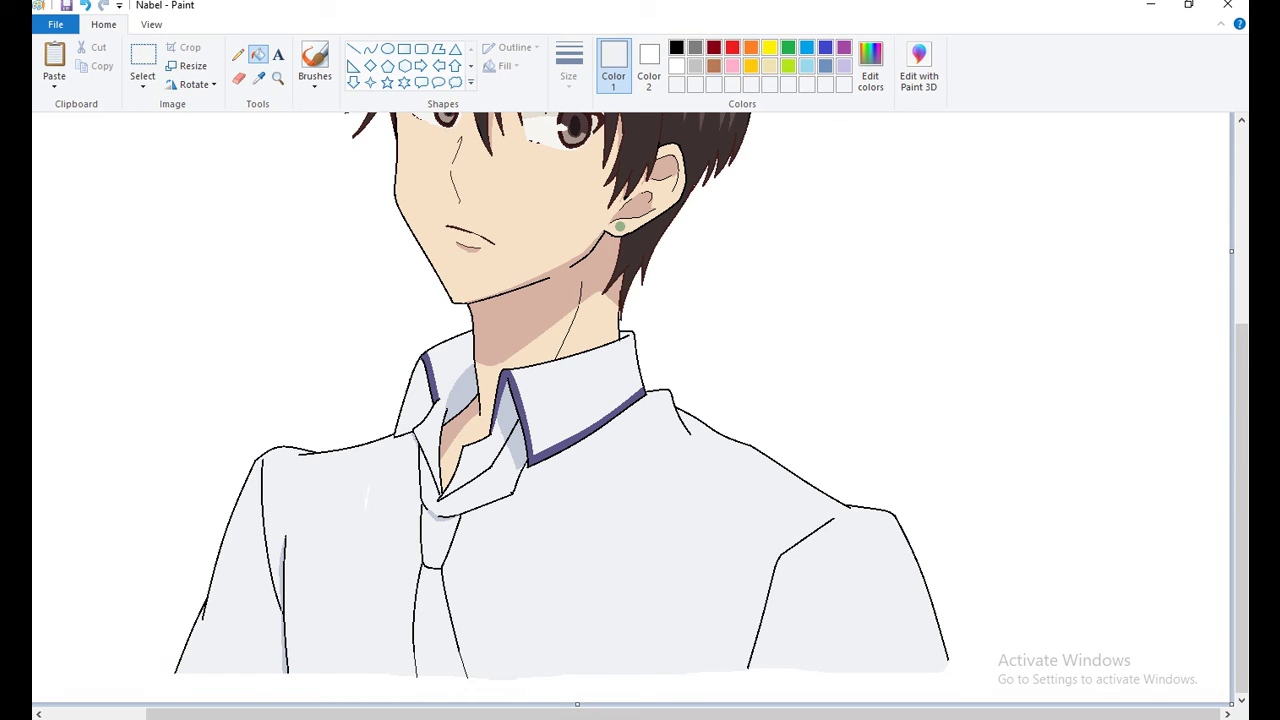
left_click(278, 77)
right_click(520, 400)
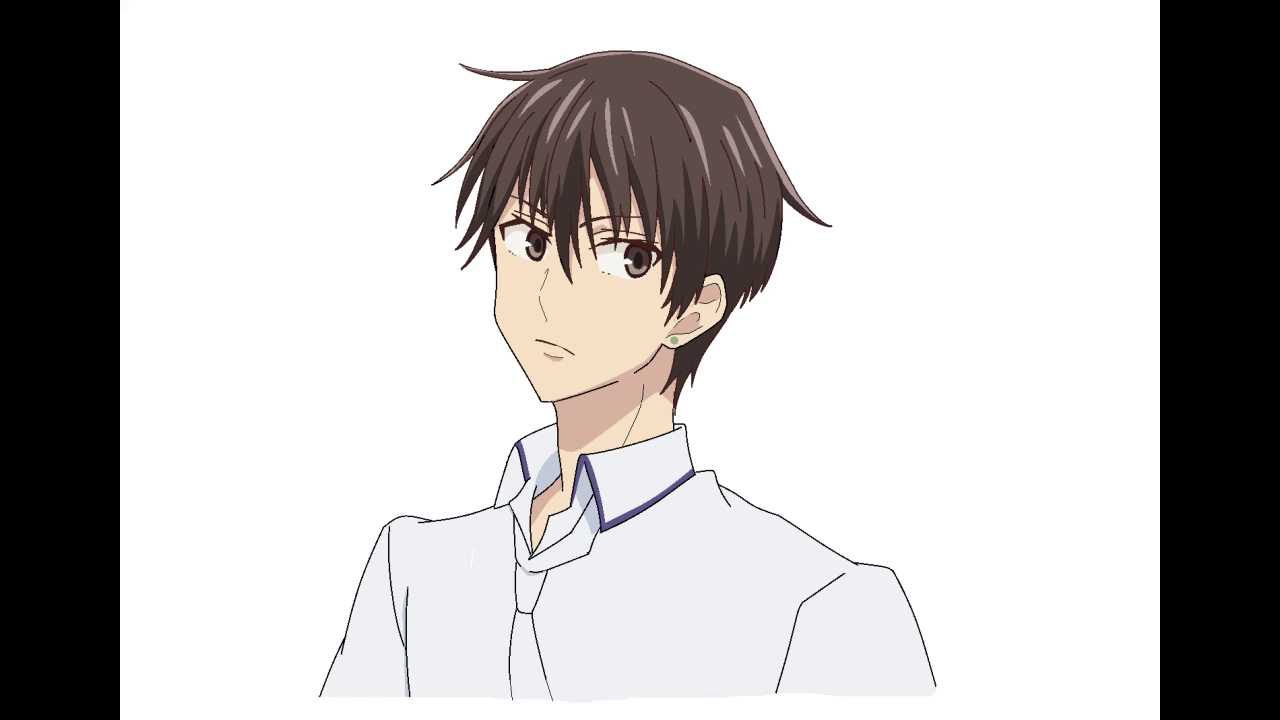